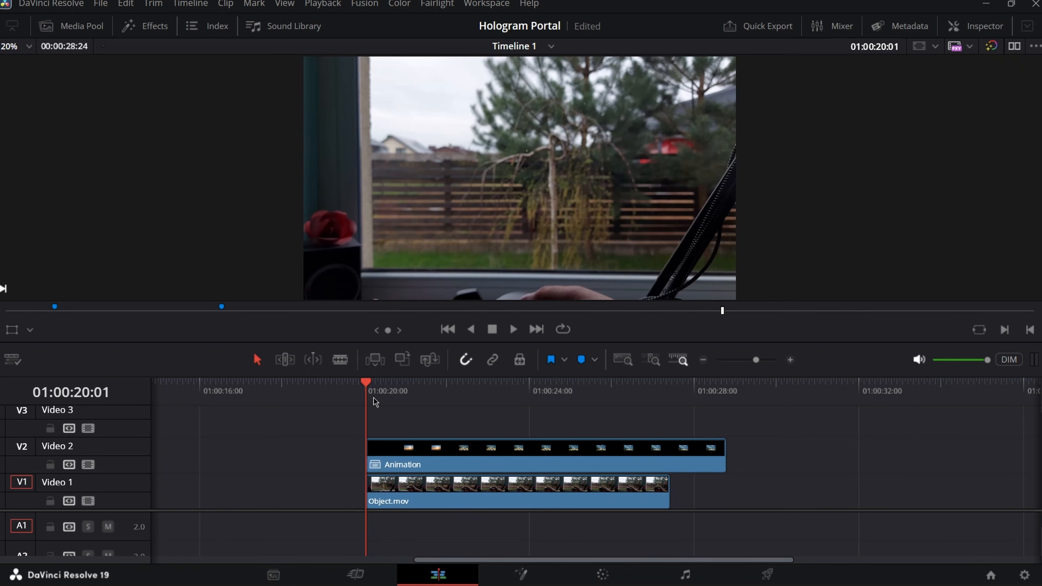
# - Find frame 01:00:21:12 where the puck appears and start the Video 2 Animation clip there
pyautogui.moveTo(374, 398); pyautogui.dragTo(480, 406)
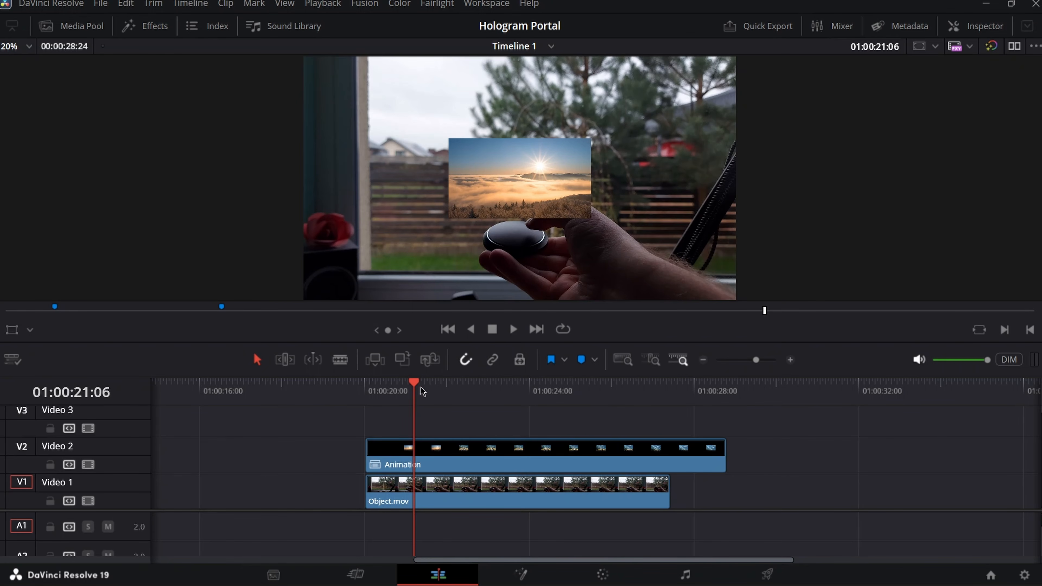
pyautogui.press('Right')
pyautogui.press('Right')
pyautogui.press('Right')
pyautogui.press('Right')
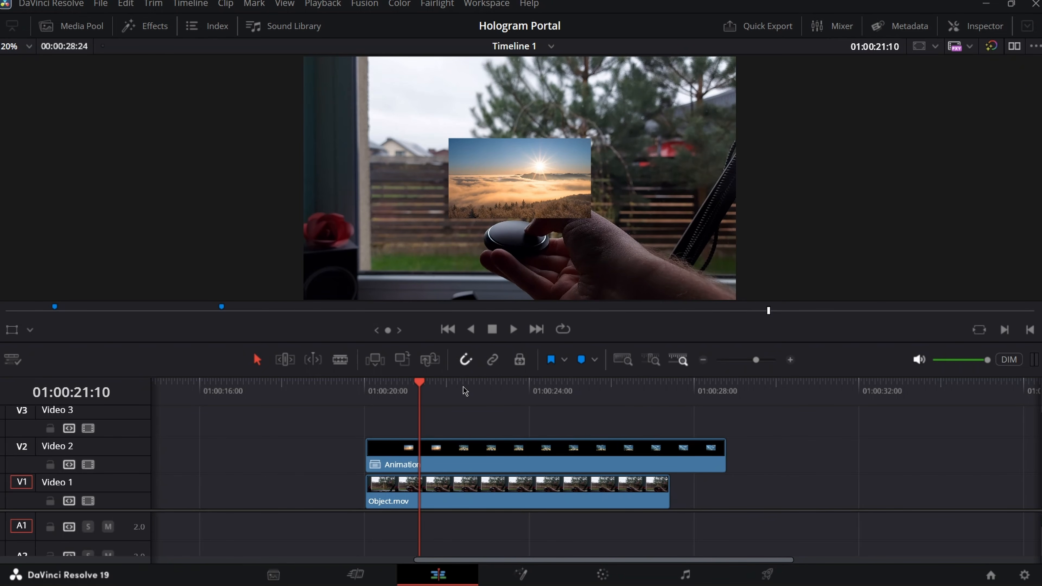
pyautogui.press('Right')
pyautogui.press('Right')
pyautogui.press('Left')
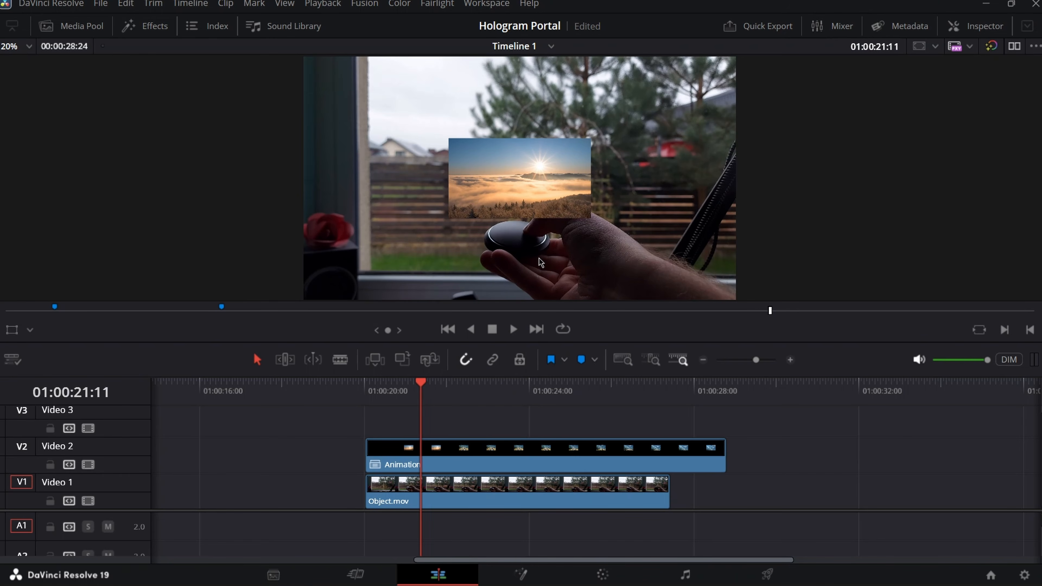
pyautogui.press('Right')
pyautogui.moveTo(405, 451); pyautogui.dragTo(456, 467)
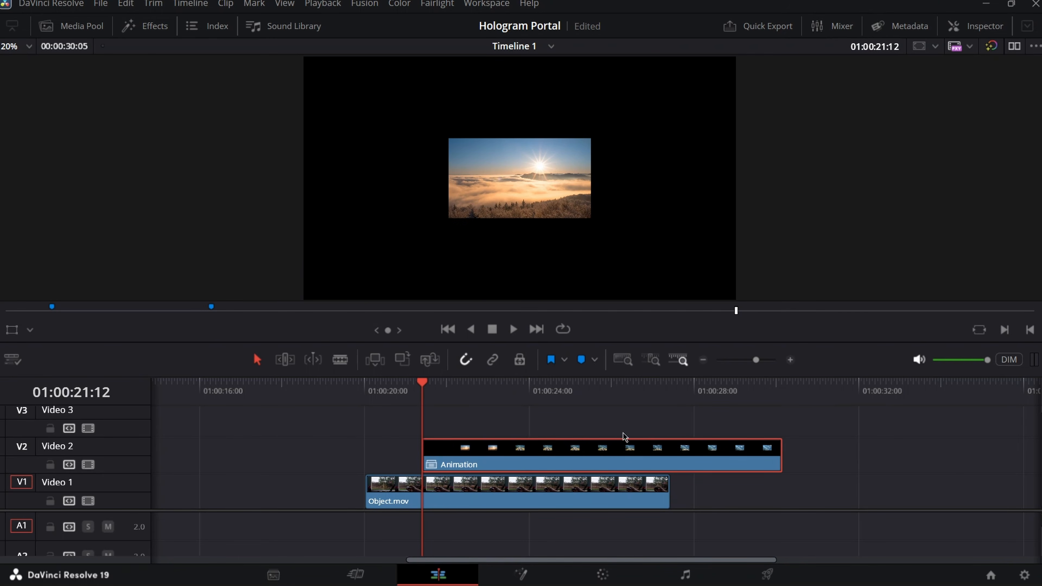
# - Split the Animation clip where Object.mov ends and move its tail onto Video 1
pyautogui.press('b')
pyautogui.click(671, 454)
pyautogui.press('a')
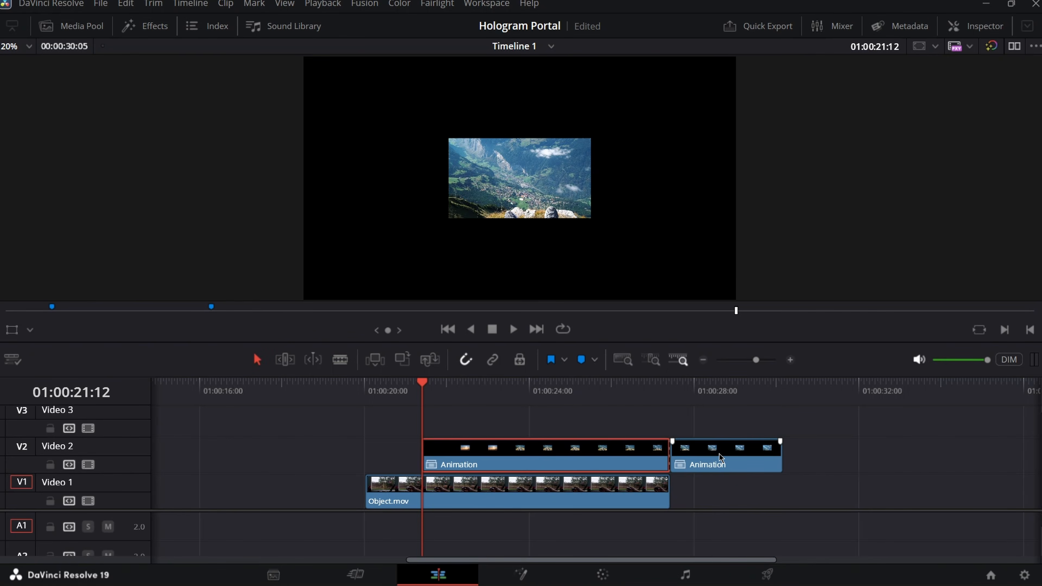
pyautogui.moveTo(721, 458); pyautogui.dragTo(723, 495)
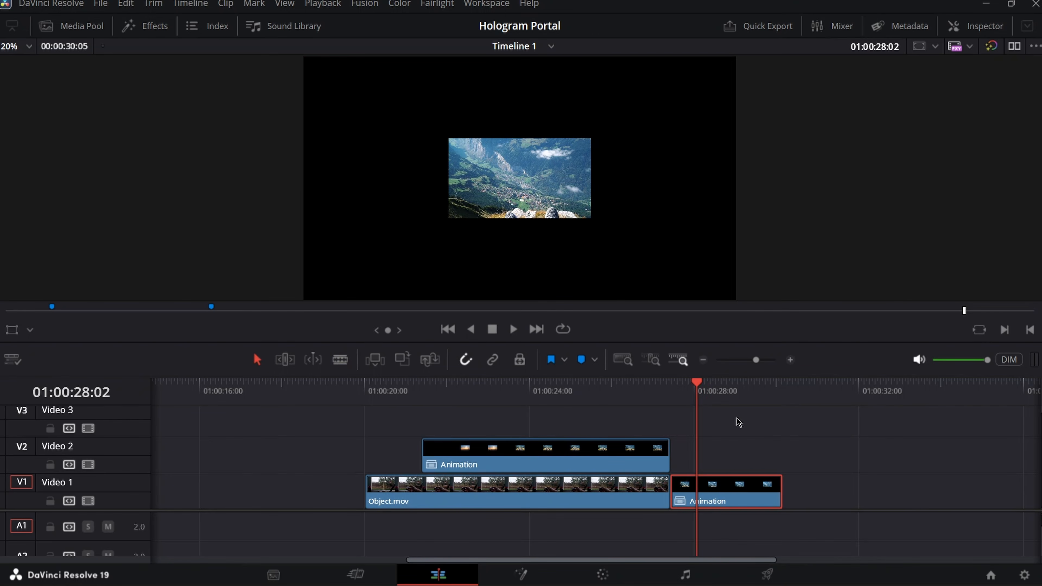
pyautogui.moveTo(701, 388)
pyautogui.mouseDown()
pyautogui.moveTo(714, 383)
pyautogui.moveTo(692, 384)
pyautogui.moveTo(703, 383)
pyautogui.mouseUp()
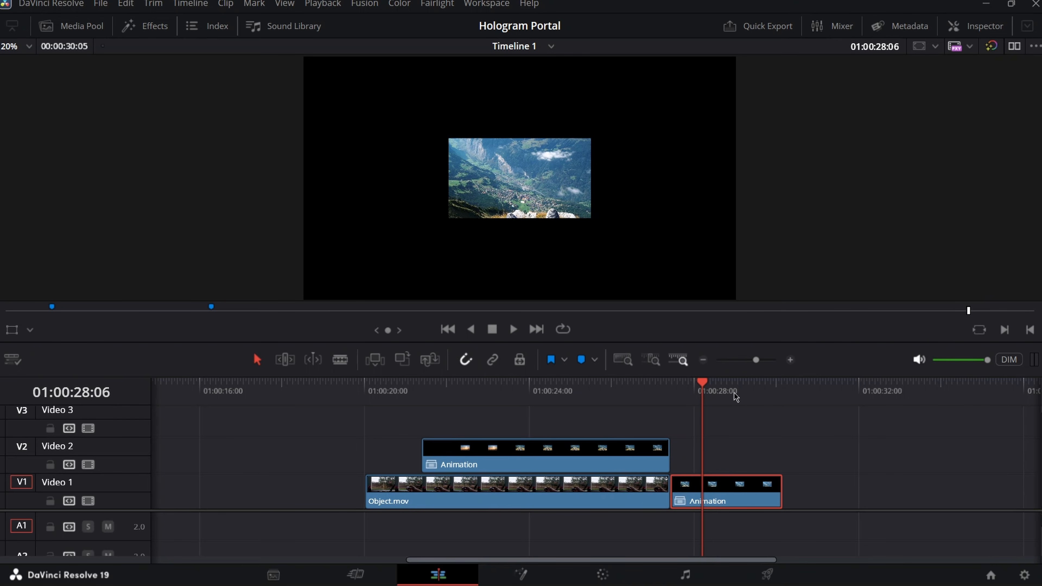
# - Zoom the Animation tail to 3.04, then combine it with Object.mov into Fusion Clip 5 and open it in Fusion
pyautogui.click(956, 25)
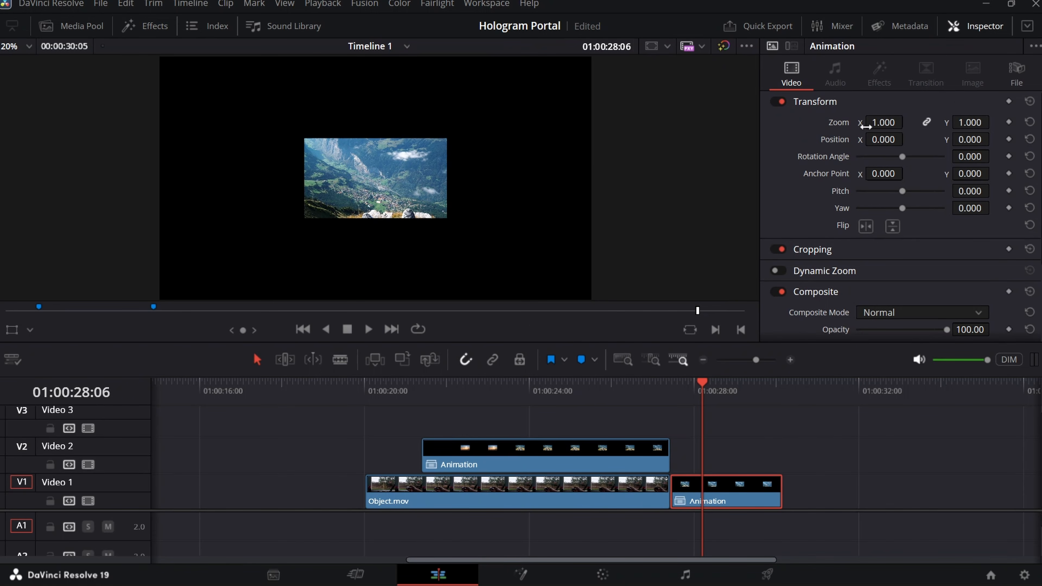
pyautogui.moveTo(866, 125); pyautogui.dragTo(918, 121)
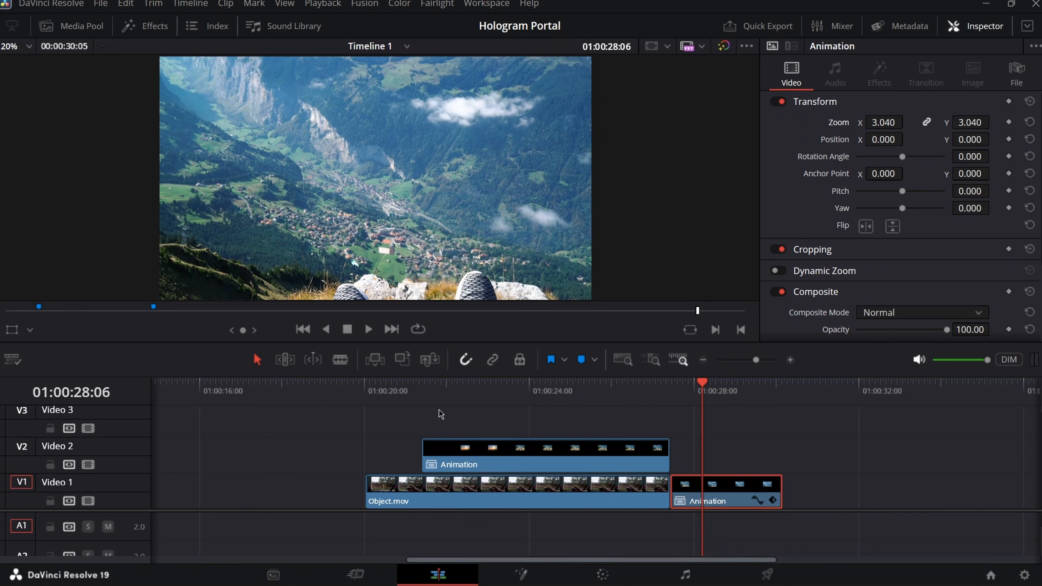
pyautogui.moveTo(360, 435); pyautogui.dragTo(551, 483)
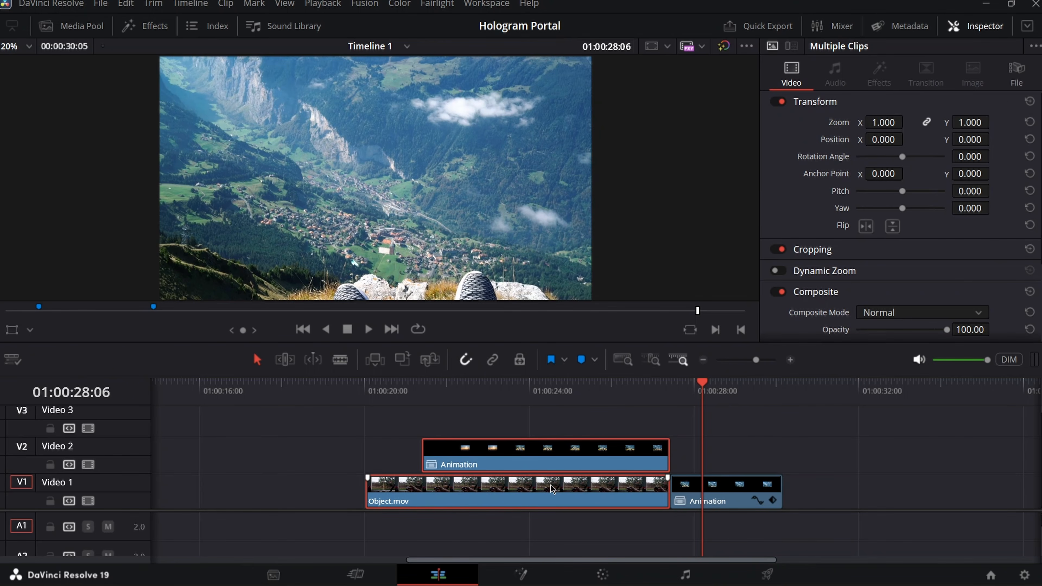
pyautogui.rightClick(551, 490)
pyautogui.click(578, 21)
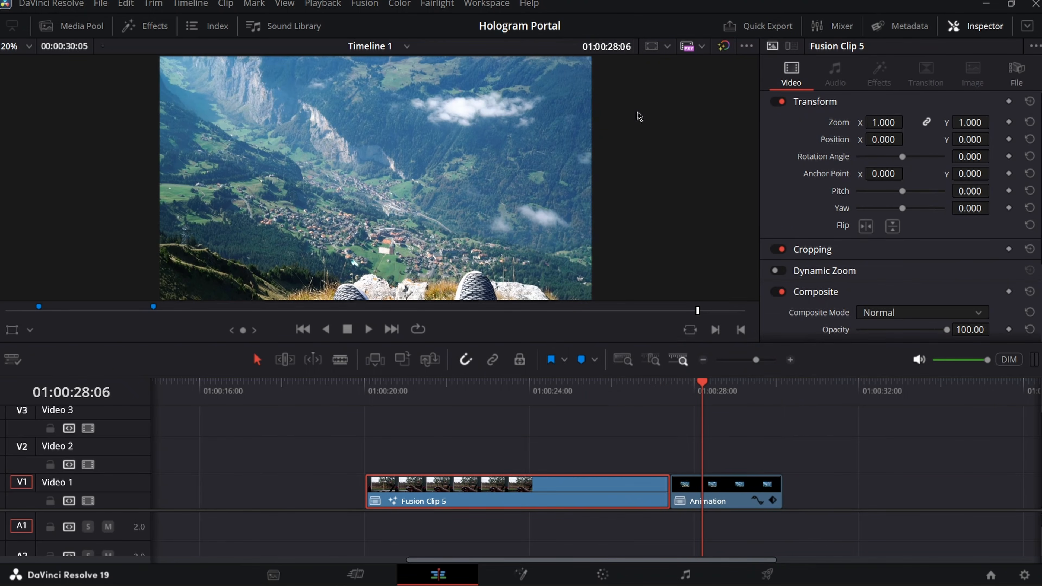
pyautogui.click(524, 409)
pyautogui.click(533, 574)
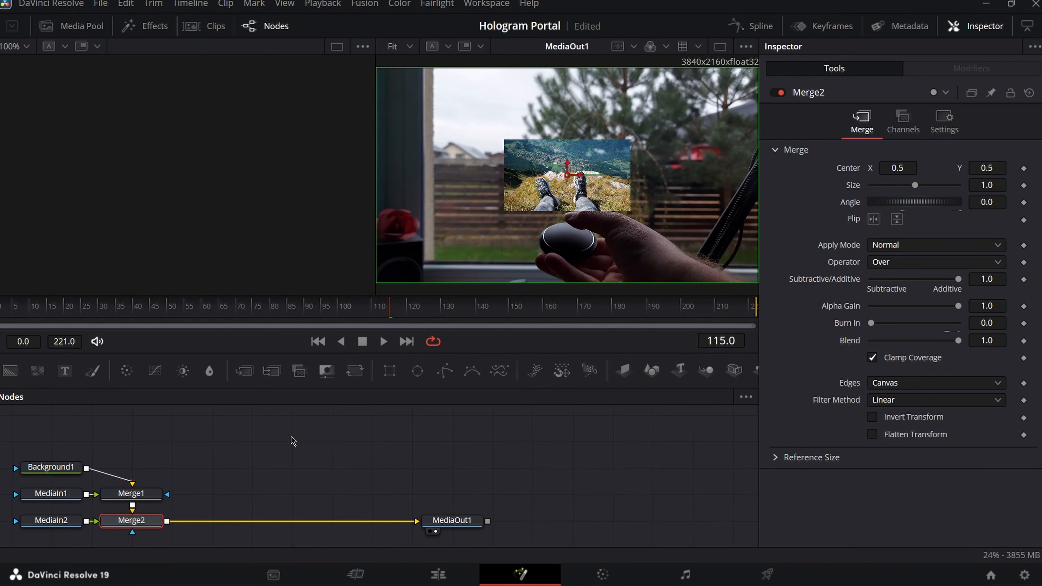
# - Arrange the node graph, moving MediaIn2 left to make room for new nodes
pyautogui.moveTo(291, 436); pyautogui.dragTo(693, 410)
pyautogui.scroll(-3, 456, 474)
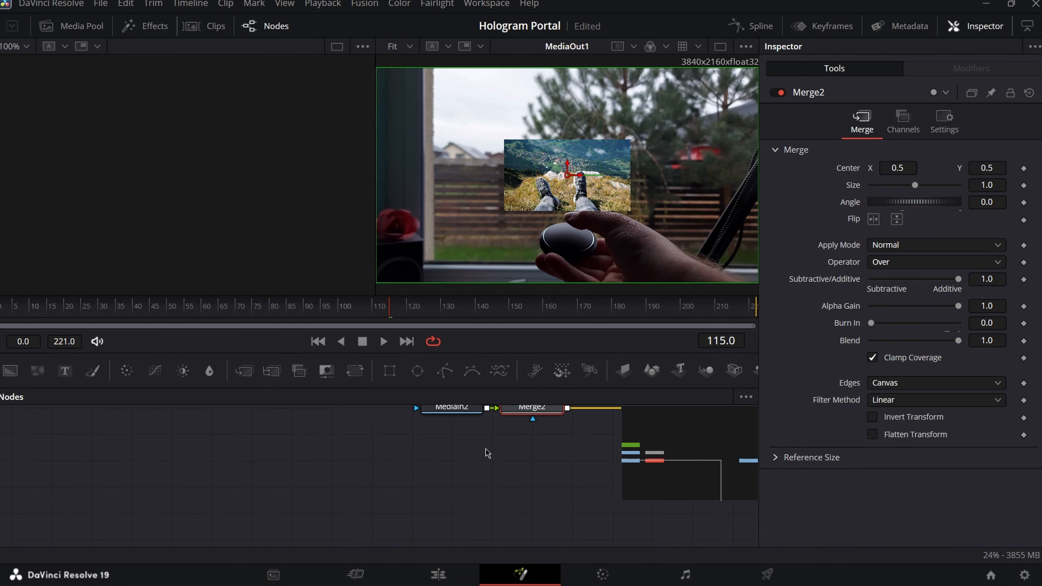
pyautogui.scroll(5, 451, 472)
pyautogui.scroll(-2, 452, 472)
pyautogui.moveTo(448, 479); pyautogui.dragTo(120, 492)
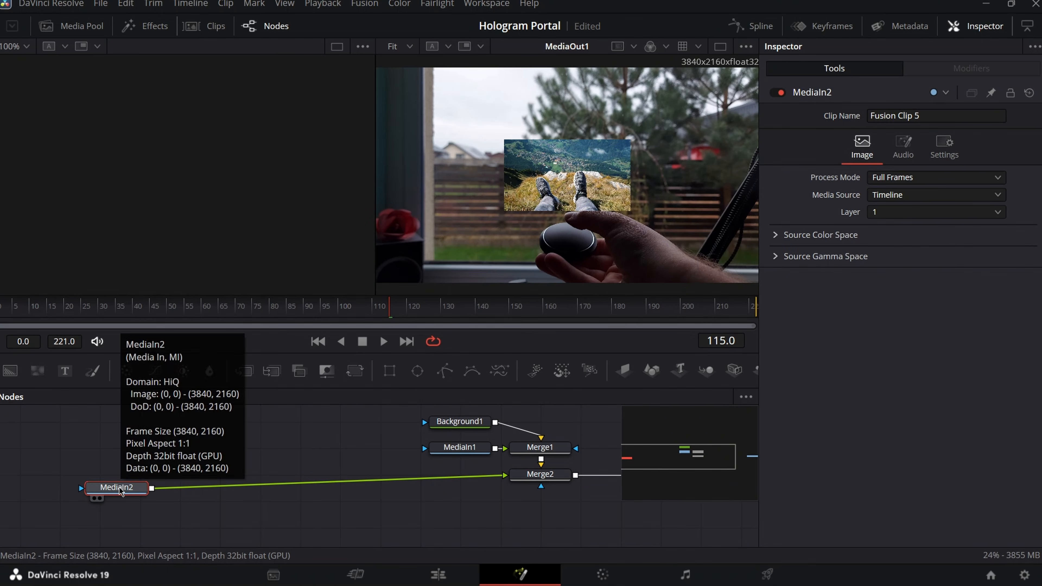
# - Insert a Brightness / Contrast node after MediaIn2 with alpha enabled and Gain 0.66
pyautogui.hotkey('shift', 'space')
pyautogui.write('brig')
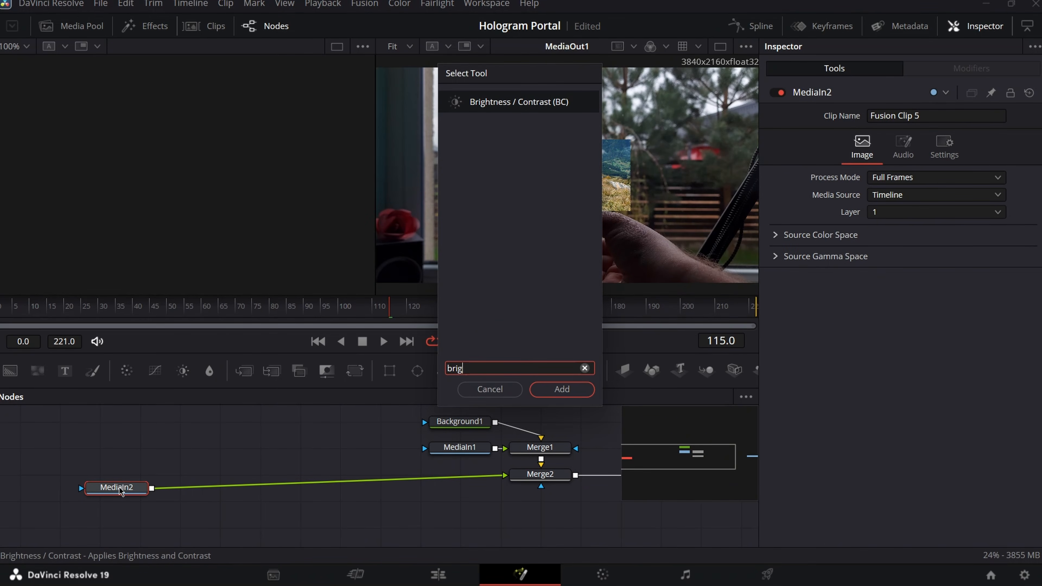
pyautogui.press('Return')
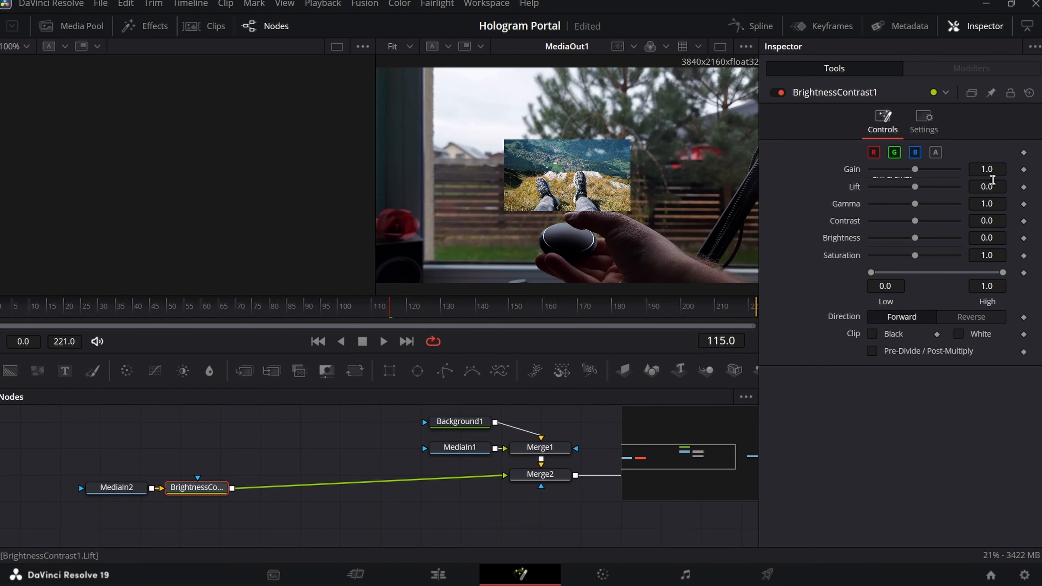
pyautogui.click(935, 153)
pyautogui.moveTo(918, 175); pyautogui.dragTo(899, 176)
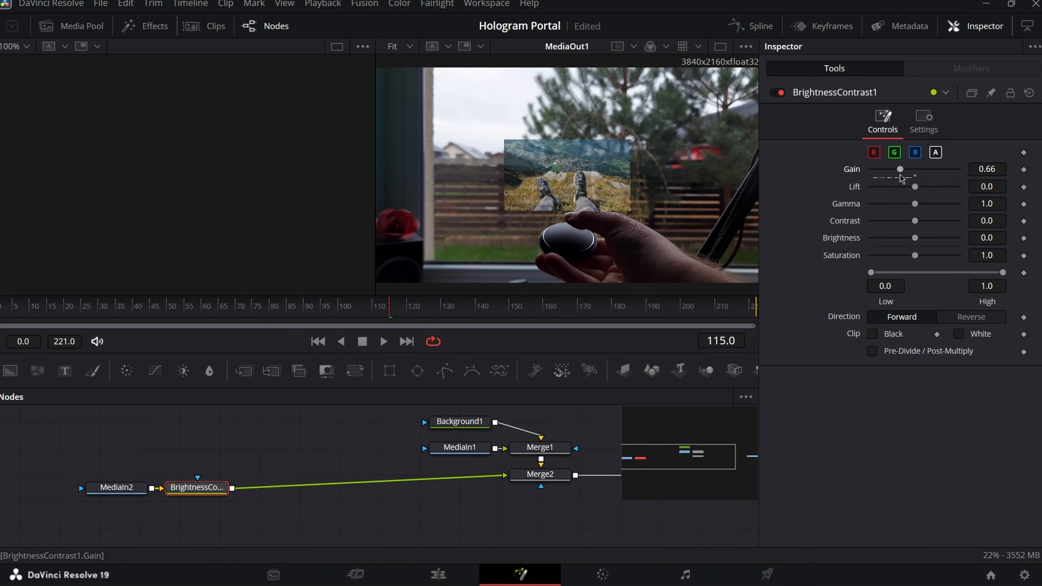
# - Add a DVE node after the Brightness / Contrast node
pyautogui.hotkey('shift', 'space')
pyautogui.write('brig')
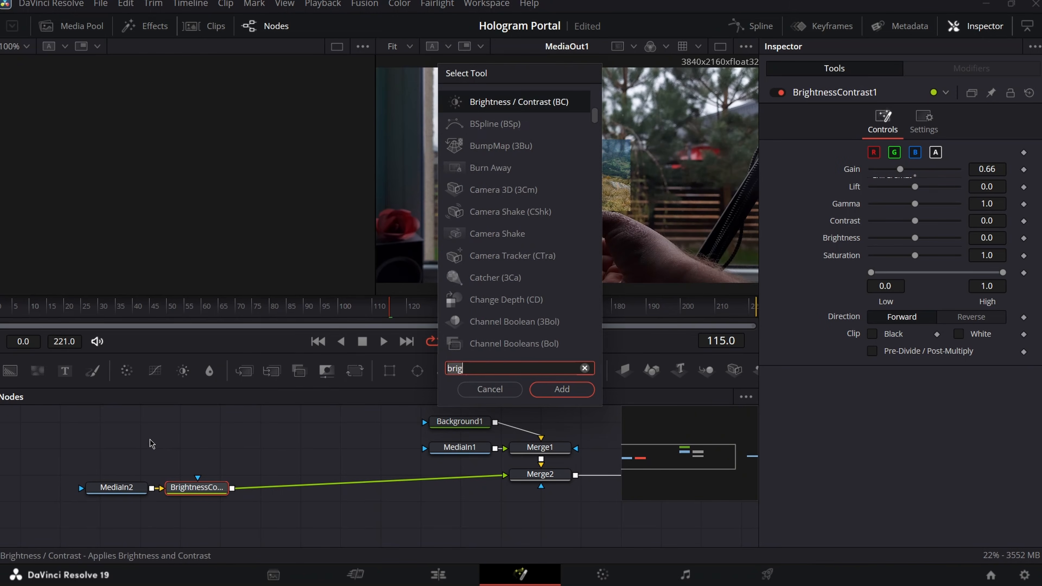
pyautogui.press('BackSpace')
pyautogui.press('BackSpace')
pyautogui.press('BackSpace')
pyautogui.press('BackSpace')
pyautogui.write('dve')
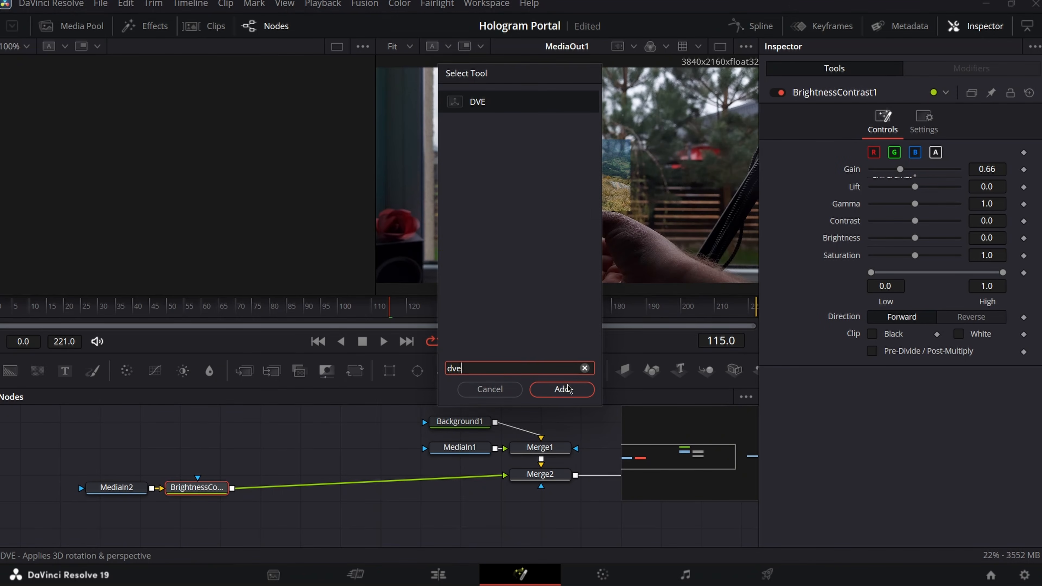
pyautogui.click(568, 388)
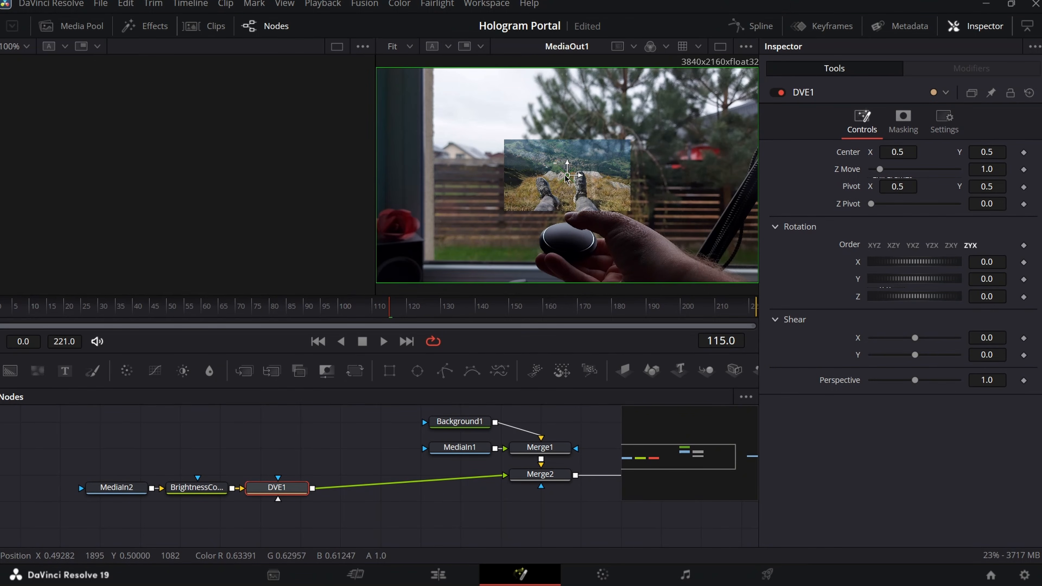
# - Raise the inset slightly and tilt it to Rotation X 7.8 and Y -18.3
pyautogui.moveTo(565, 178); pyautogui.dragTo(568, 166)
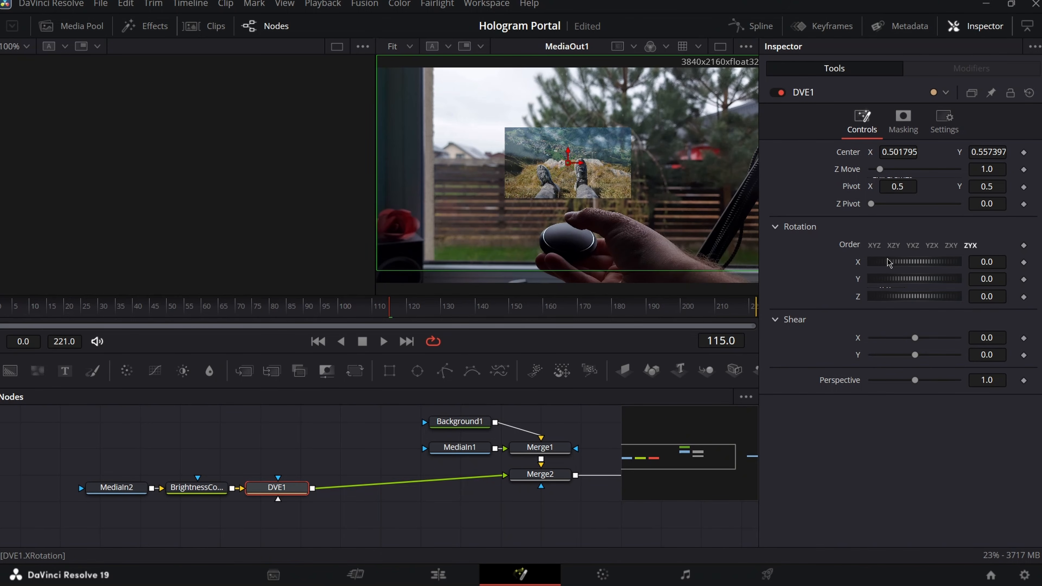
pyautogui.moveTo(895, 263)
pyautogui.mouseDown()
pyautogui.moveTo(895, 282)
pyautogui.moveTo(908, 265)
pyautogui.mouseUp()
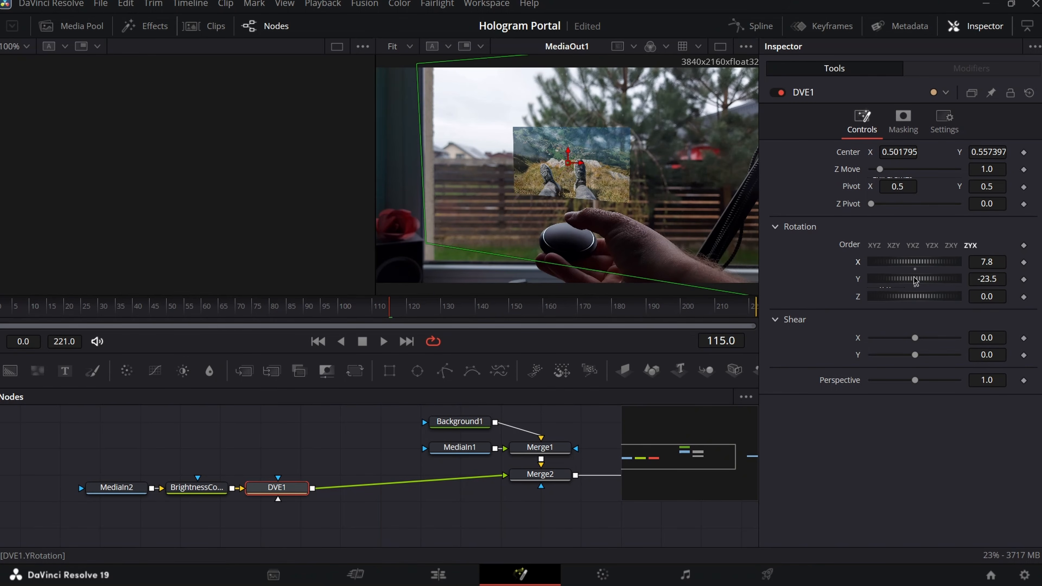
pyautogui.moveTo(916, 280); pyautogui.dragTo(918, 282)
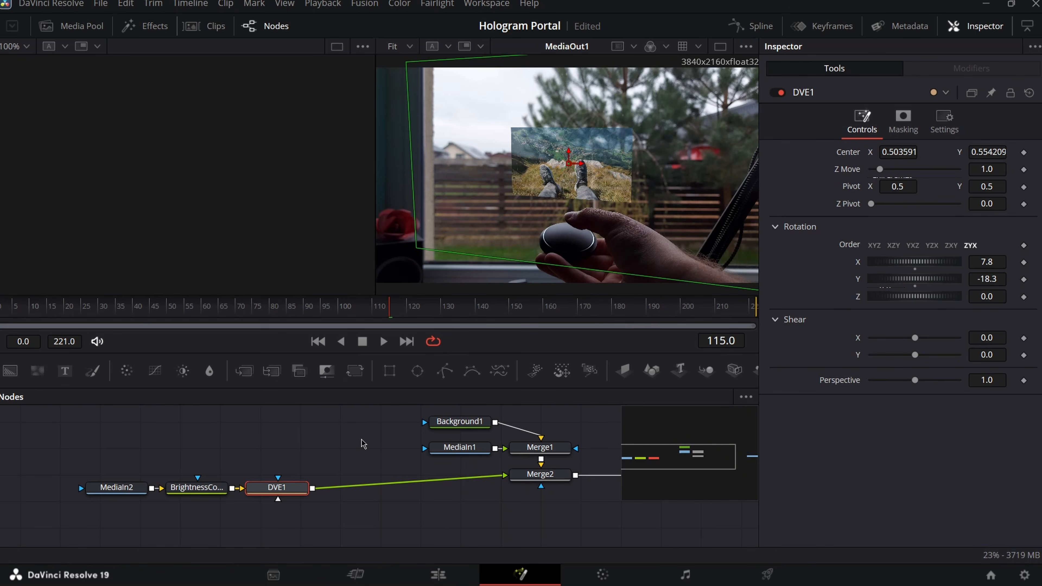
# - Insert a Shadow node after DVE1
pyautogui.hotkey('shift', 'space')
pyautogui.write('dve')
pyautogui.press('BackSpace')
pyautogui.press('BackSpace')
pyautogui.press('BackSpace')
pyautogui.write('shadow')
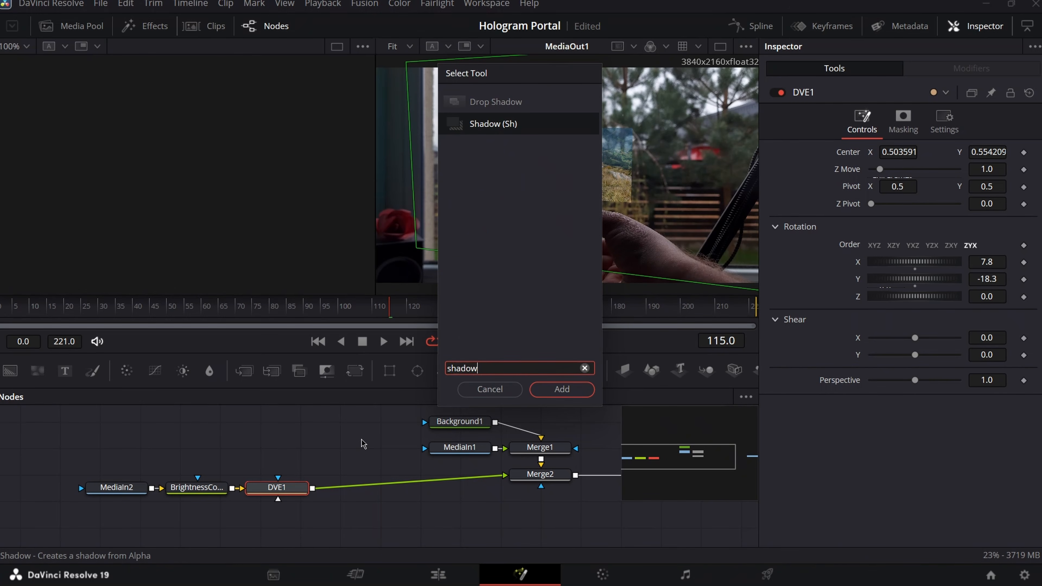
pyautogui.press('Return')
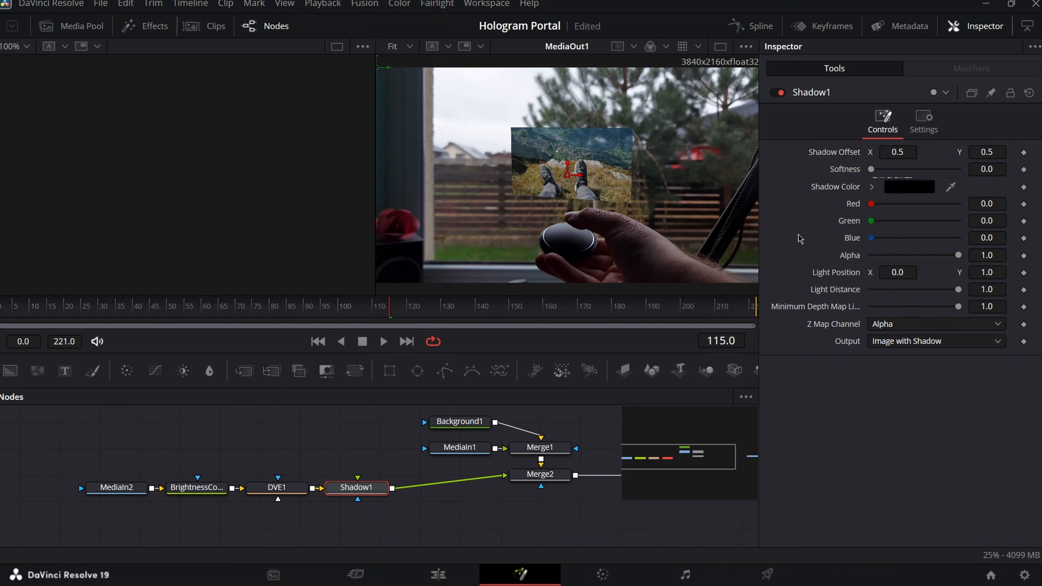
# - Set the shadow colour to cyan #30caca and Softness to about 0.046
pyautogui.click(931, 187)
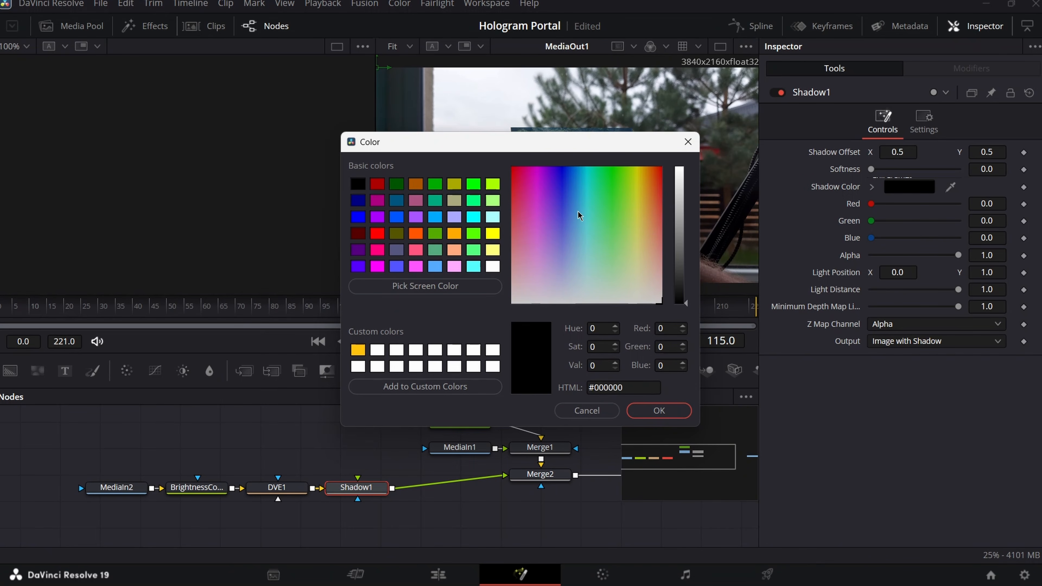
pyautogui.moveTo(590, 213); pyautogui.dragTo(586, 201)
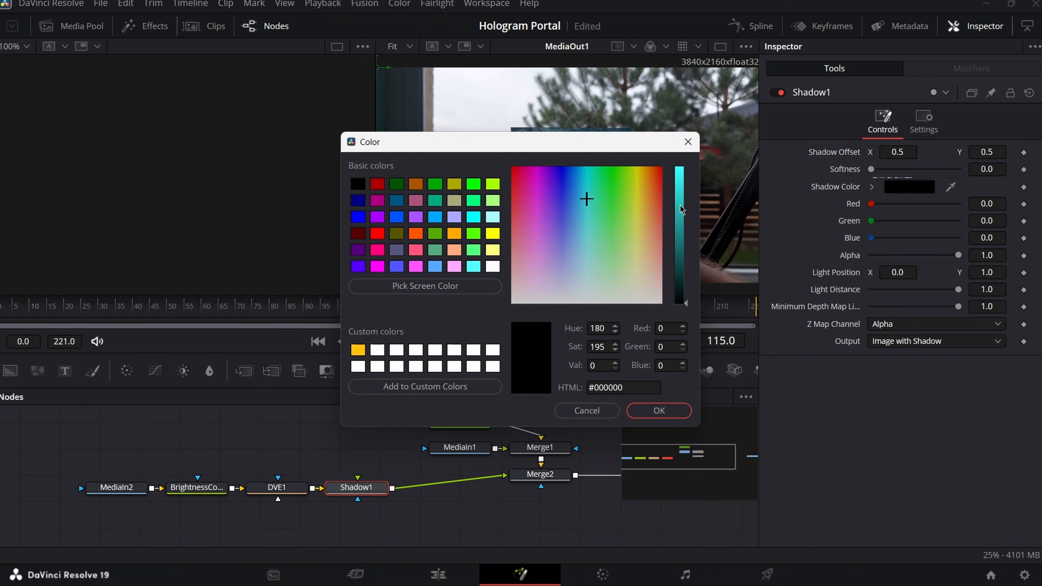
pyautogui.moveTo(680, 209); pyautogui.dragTo(677, 201)
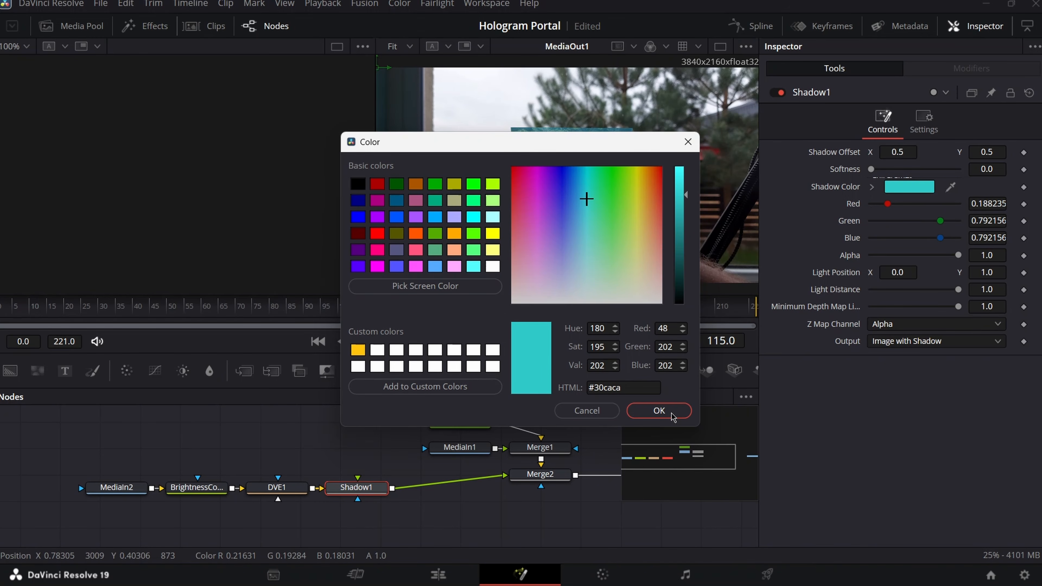
pyautogui.click(659, 410)
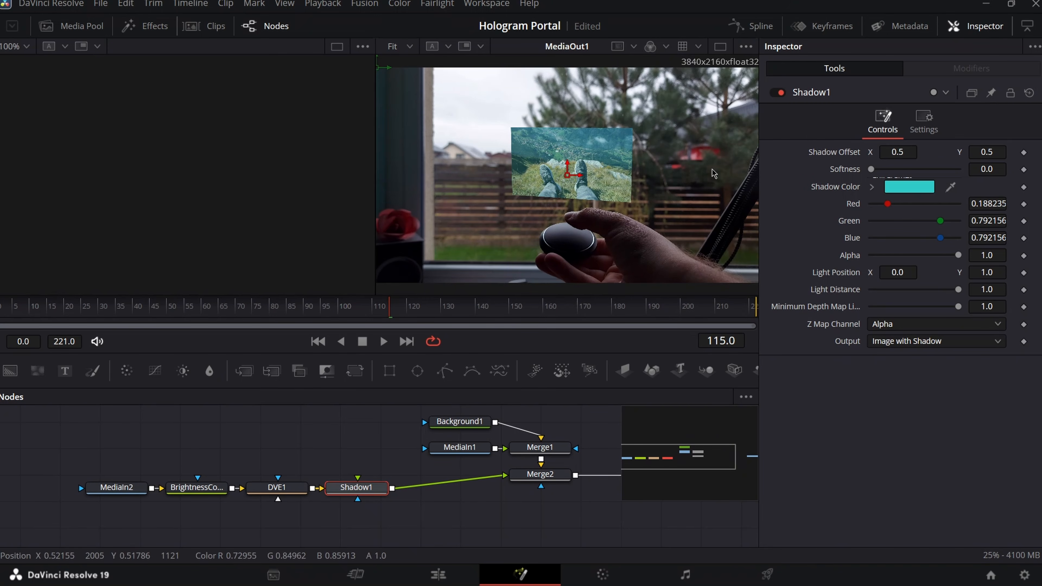
pyautogui.moveTo(871, 172); pyautogui.dragTo(951, 169)
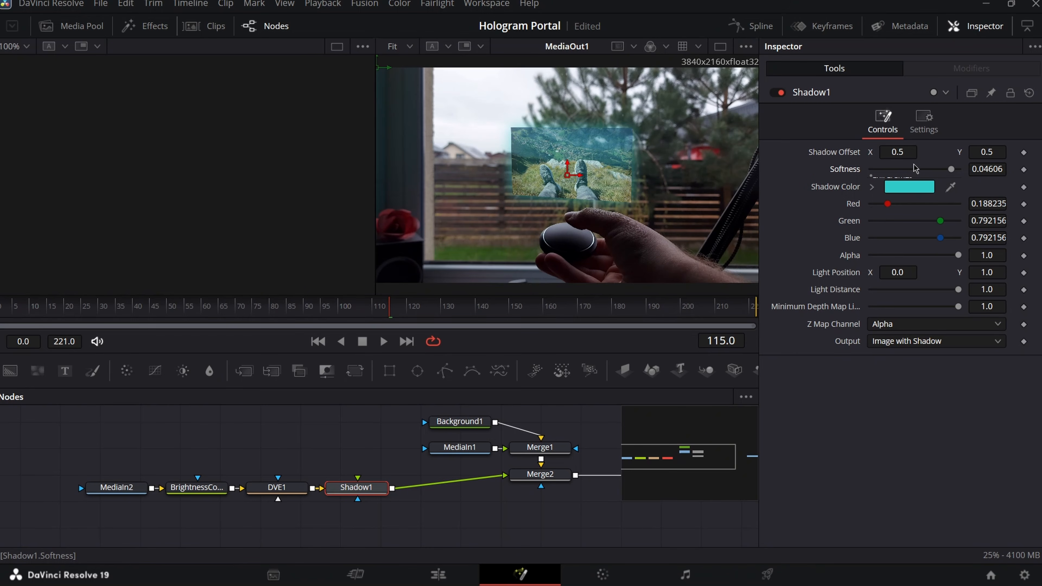
# - Add a Soft Glow node after Shadow1 with Gain lowered to 0.827
pyautogui.hotkey('shift', 'space')
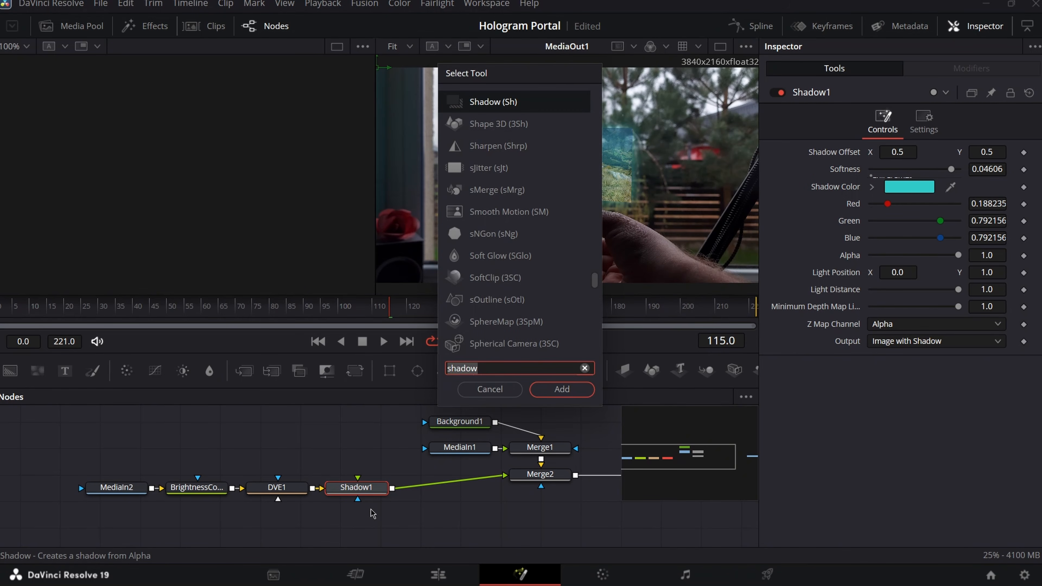
pyautogui.write('softglo')
pyautogui.press('Return')
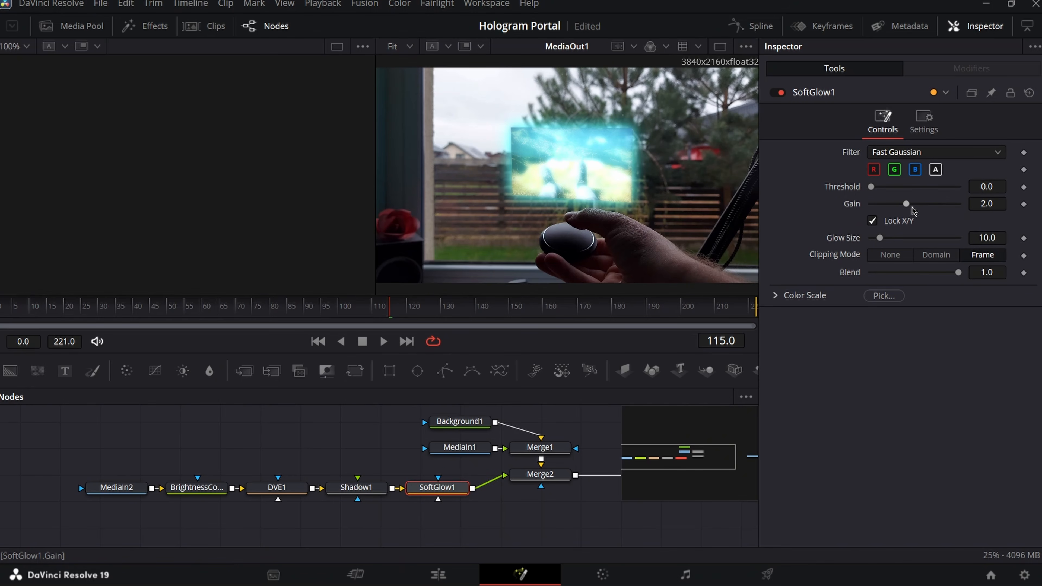
pyautogui.moveTo(908, 209); pyautogui.dragTo(888, 203)
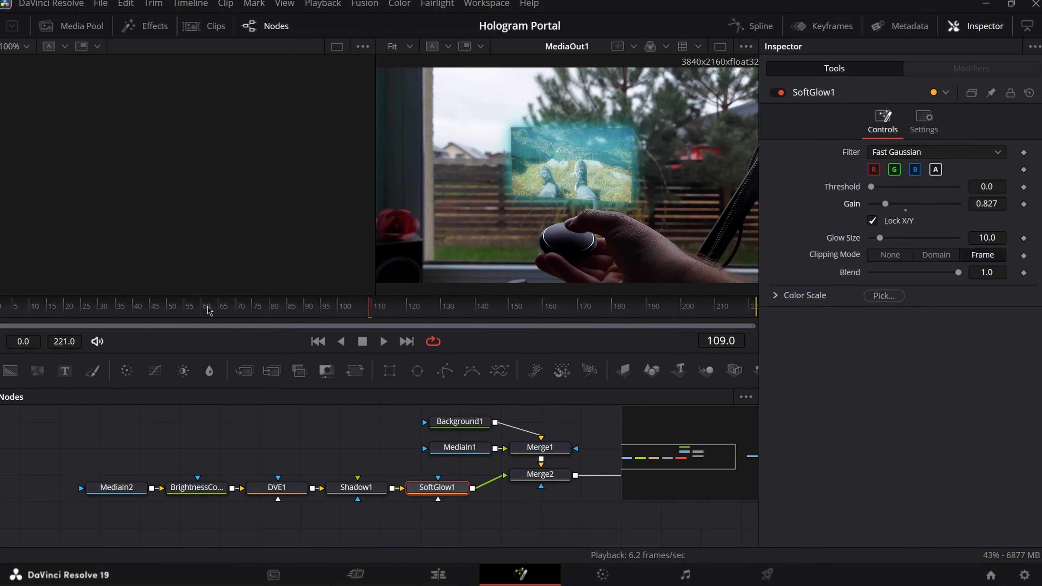
# - Check the glow at frame 61, then move MediaIn1 further left and select it
pyautogui.click(209, 310)
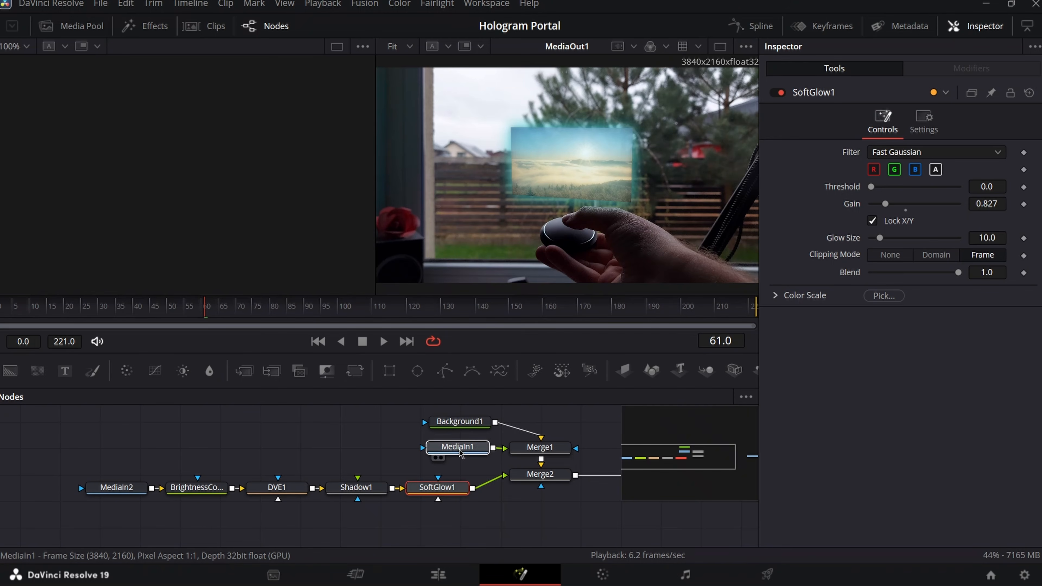
pyautogui.moveTo(464, 454); pyautogui.dragTo(380, 453)
pyautogui.click(380, 453)
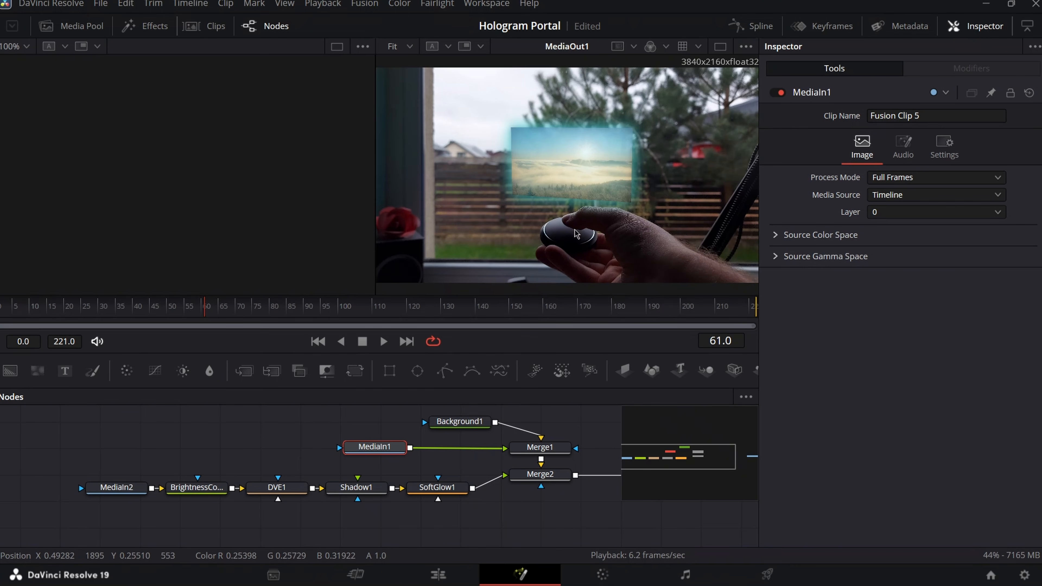
# - Add a Planar Tracker node after MediaIn1
pyautogui.hotkey('shift', 'space')
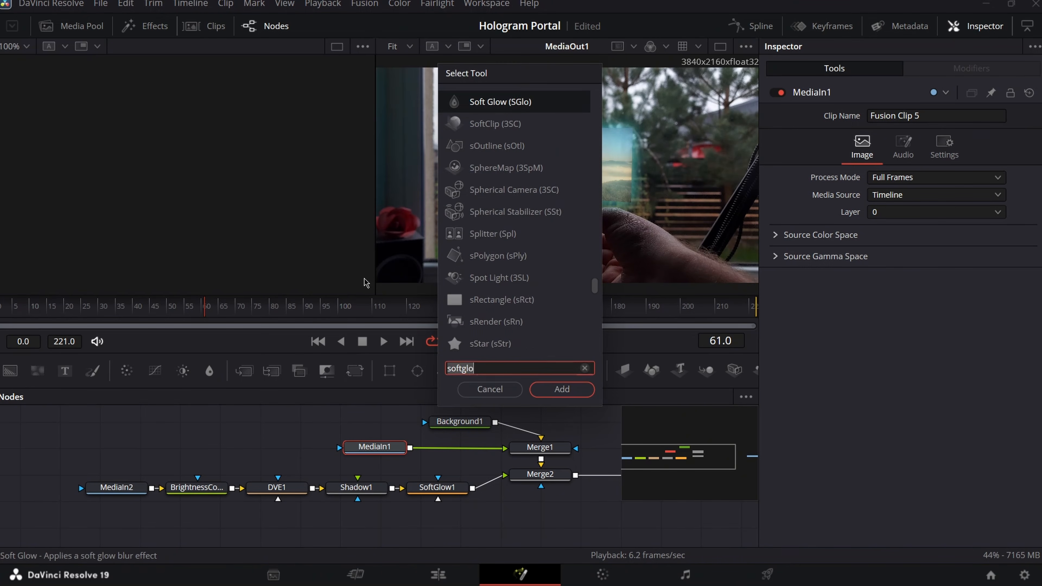
pyautogui.write('planar')
pyautogui.press('Return')
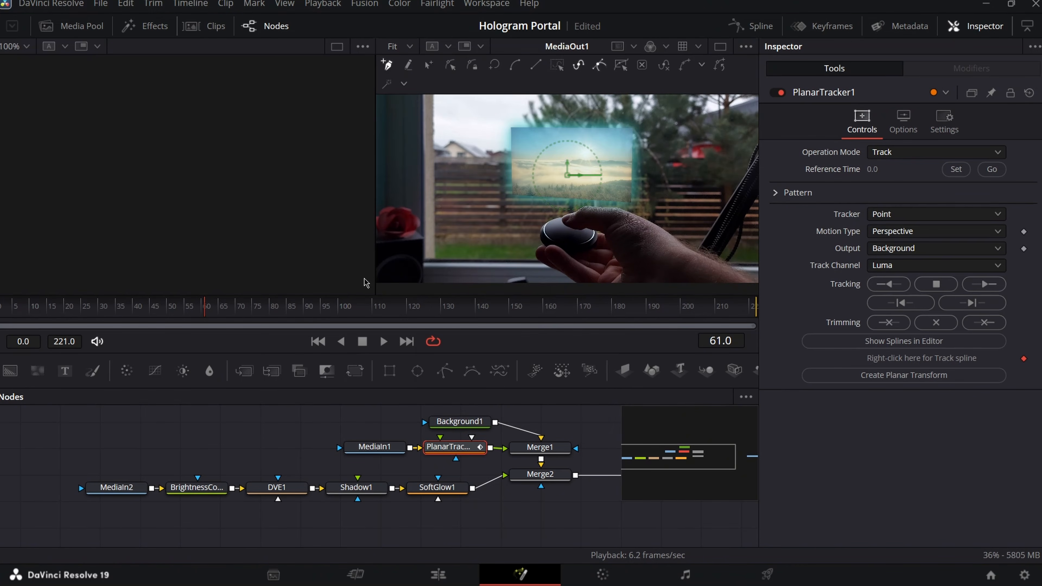
pyautogui.scroll(5, 535, 261)
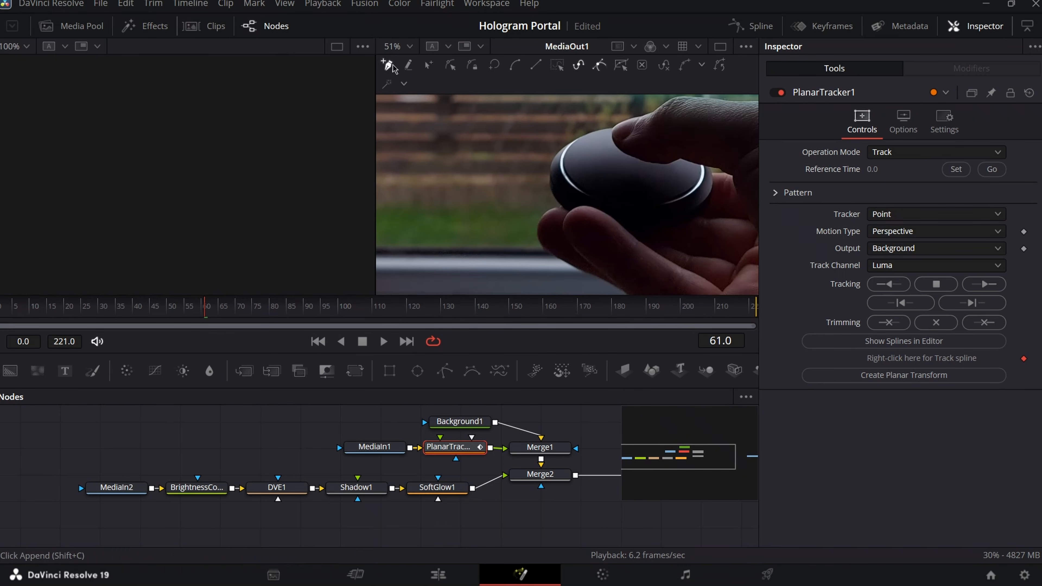
# - Draw a pattern polygon around the puck in the viewer
pyautogui.click(558, 190)
pyautogui.click(556, 167)
pyautogui.click(554, 156)
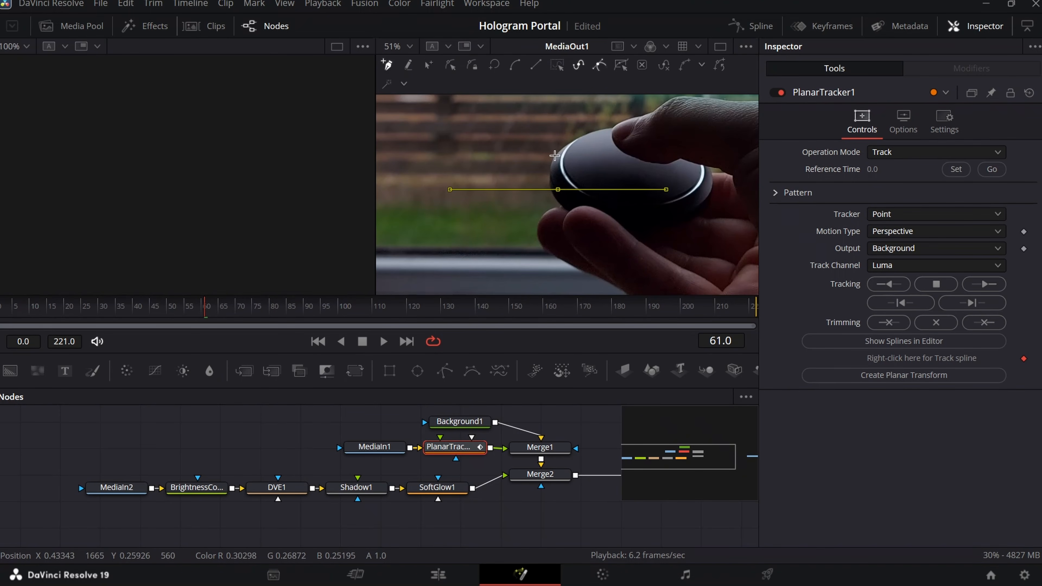
pyautogui.click(600, 130)
pyautogui.click(618, 164)
pyautogui.click(615, 184)
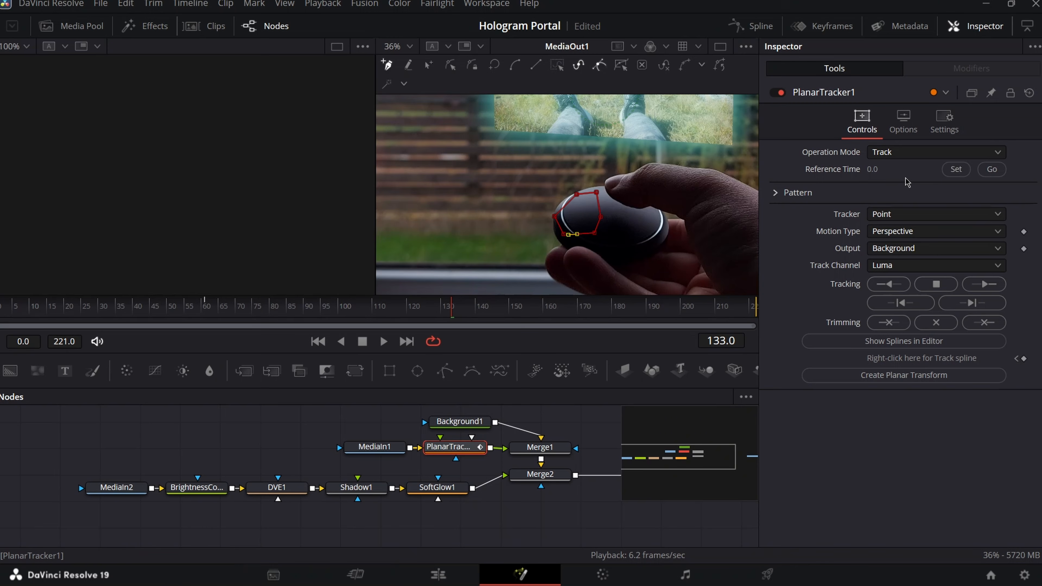
# - Set reference time 133 and Translation motion, try tracking, and dismiss the track-failed warning
pyautogui.click(955, 171)
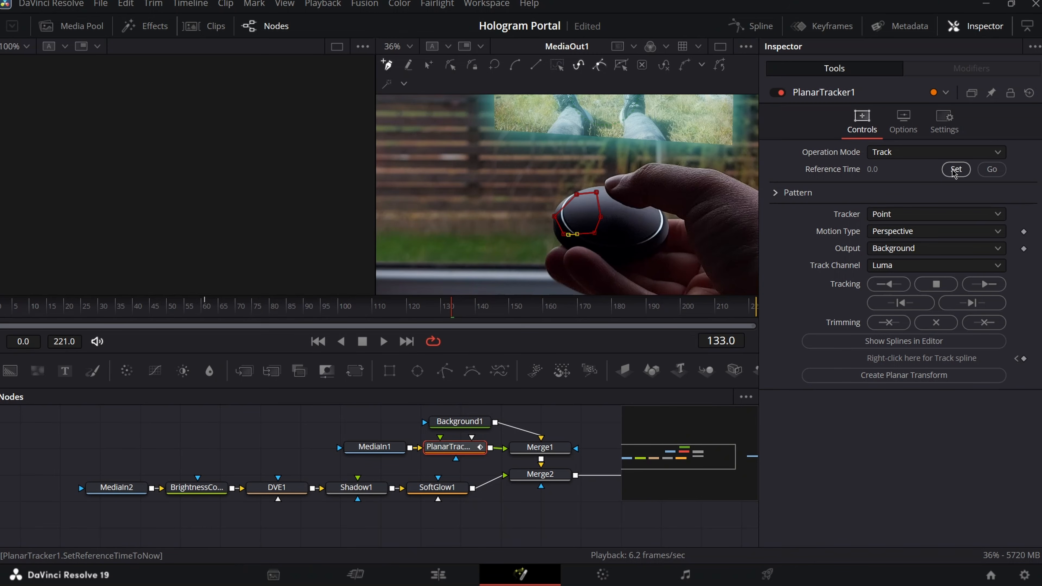
pyautogui.click(895, 233)
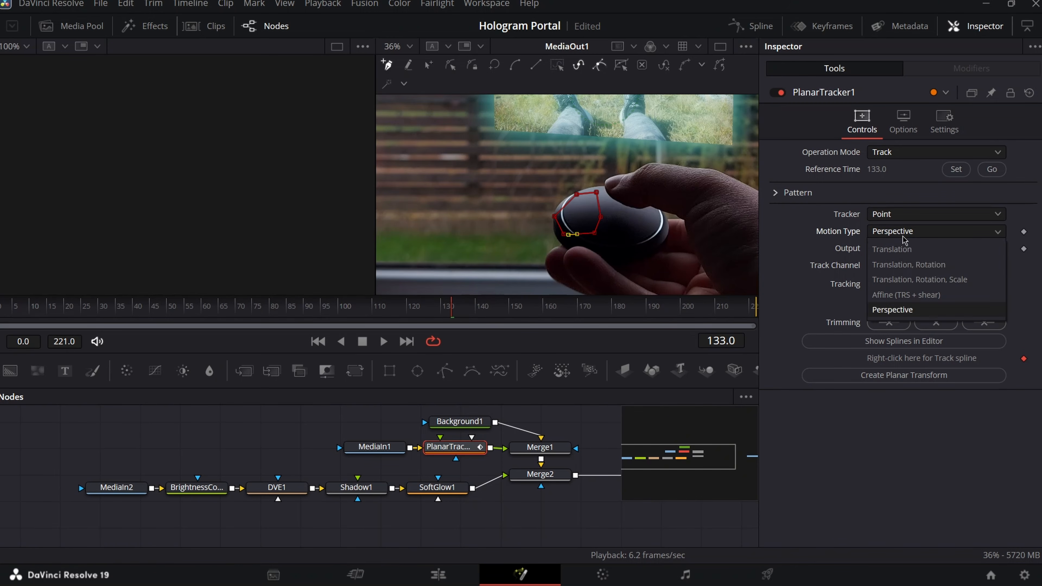
pyautogui.click(908, 251)
pyautogui.scroll(-2, 573, 216)
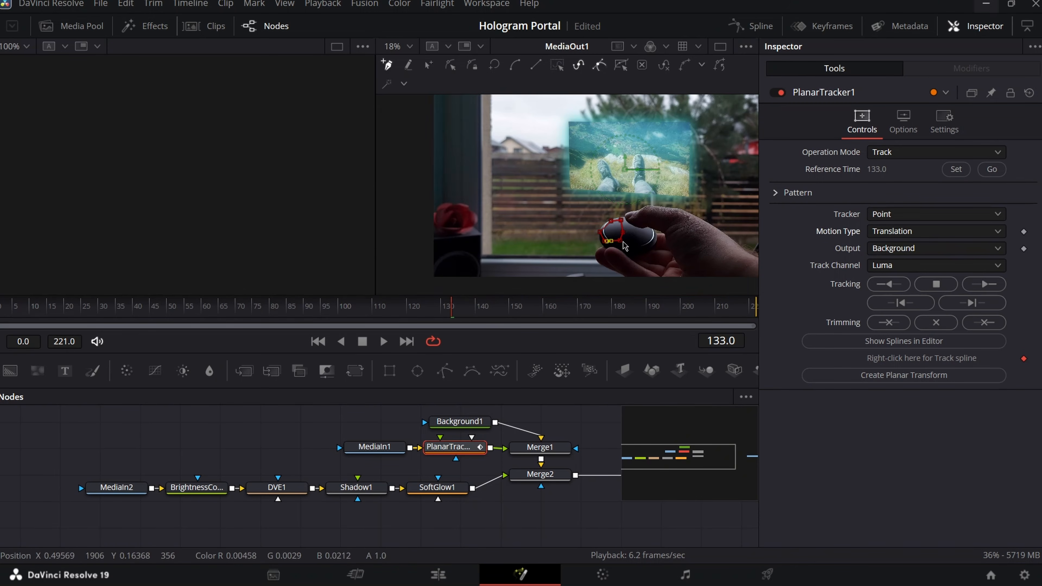
pyautogui.click(991, 286)
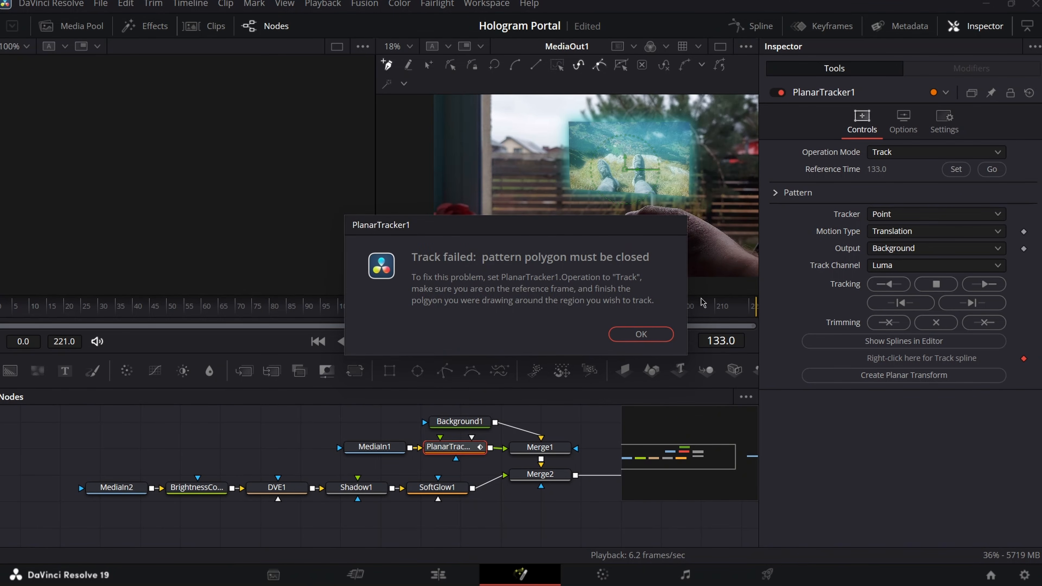
pyautogui.click(651, 334)
pyautogui.scroll(5, 506, 213)
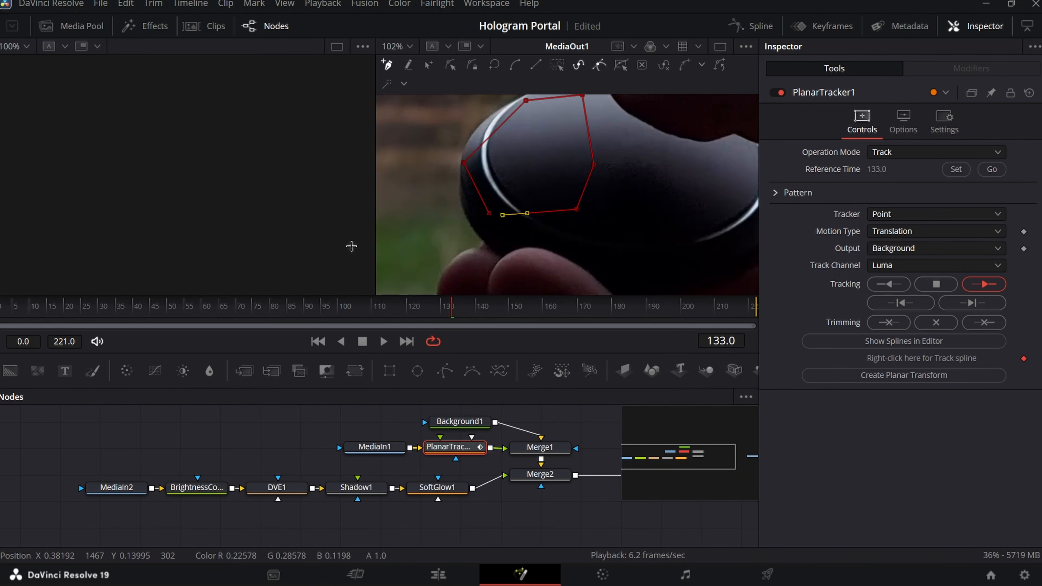
pyautogui.scroll(-6, 505, 214)
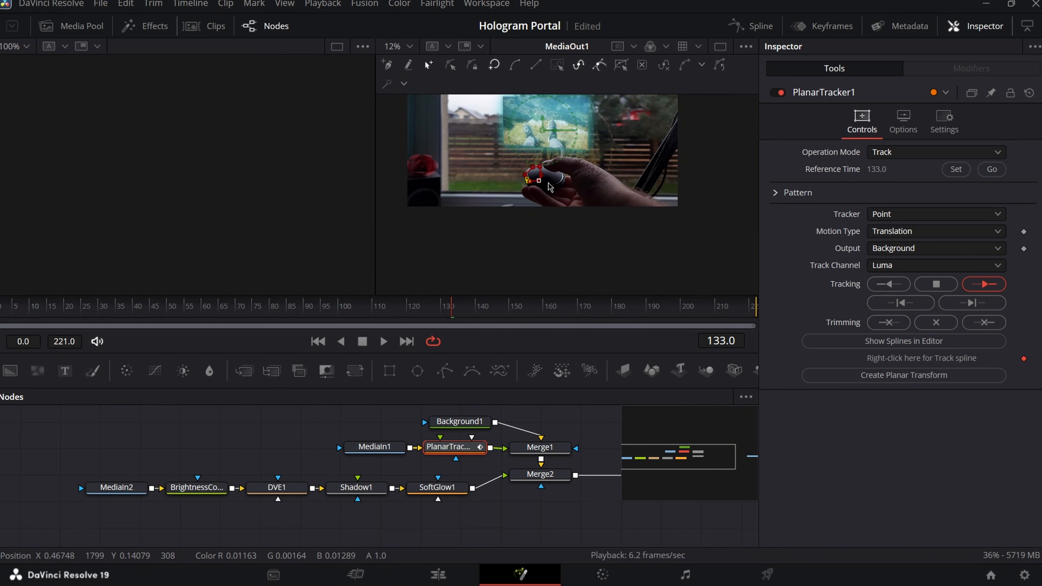
# - Track the puck backward from frame 133 and create a Planar Transform from the track
pyautogui.scroll(3, 595, 160)
pyautogui.moveTo(595, 159); pyautogui.dragTo(653, 254)
pyautogui.scroll(-2, 653, 251)
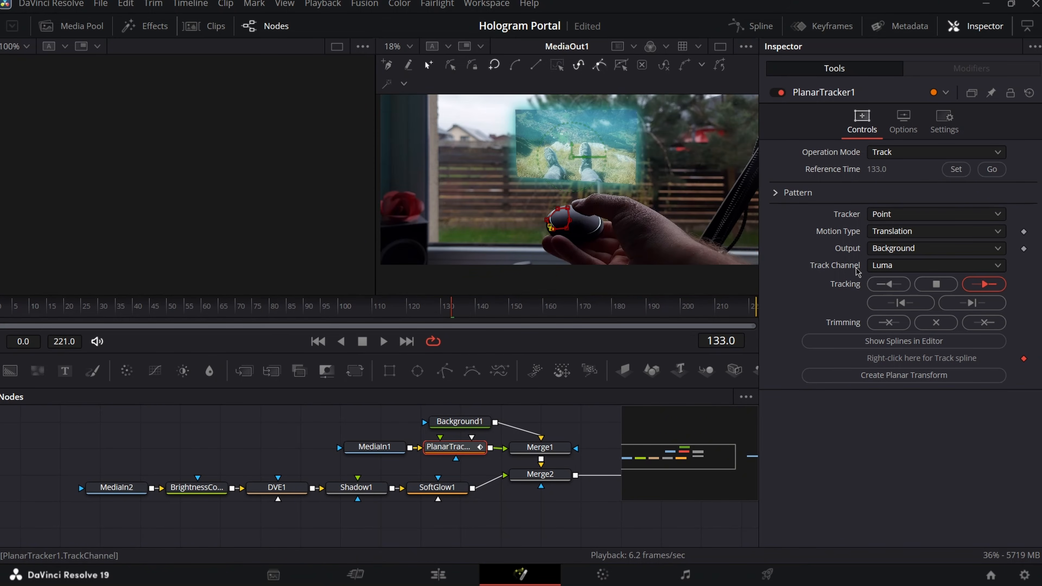
pyautogui.click(889, 285)
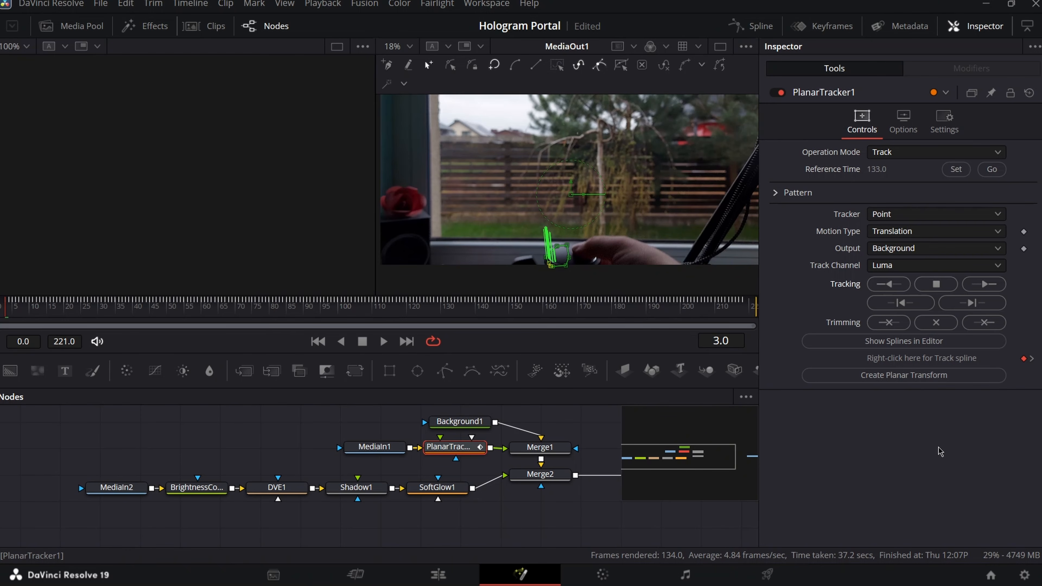
pyautogui.click(936, 376)
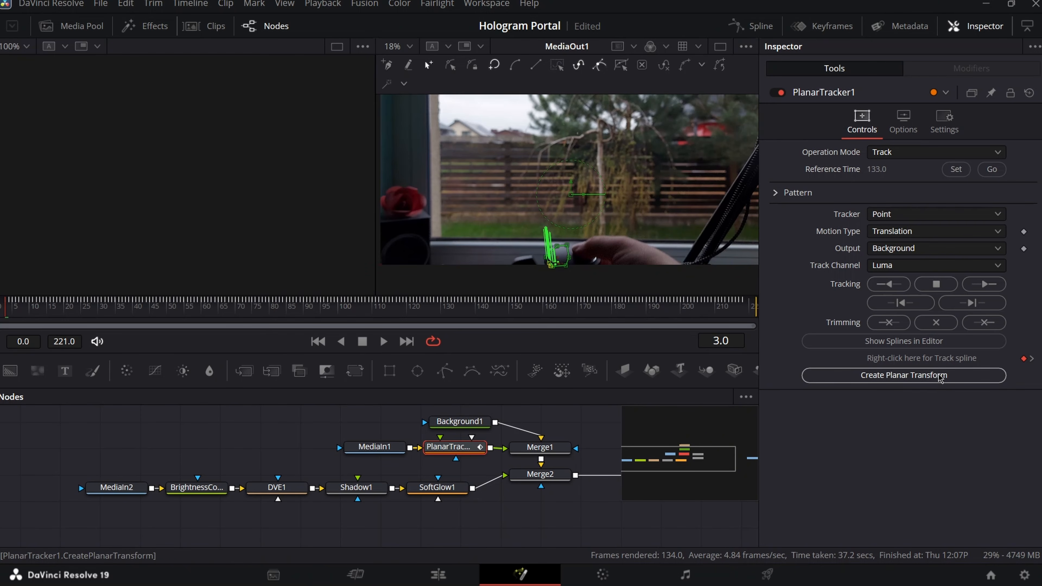
# - Move the MediaIn2 chain left and insert PlanarTransform1 between SoftGlow1 and Merge2
pyautogui.moveTo(532, 508); pyautogui.dragTo(81, 482)
pyautogui.moveTo(444, 488); pyautogui.dragTo(341, 551)
pyautogui.moveTo(339, 513); pyautogui.dragTo(409, 498)
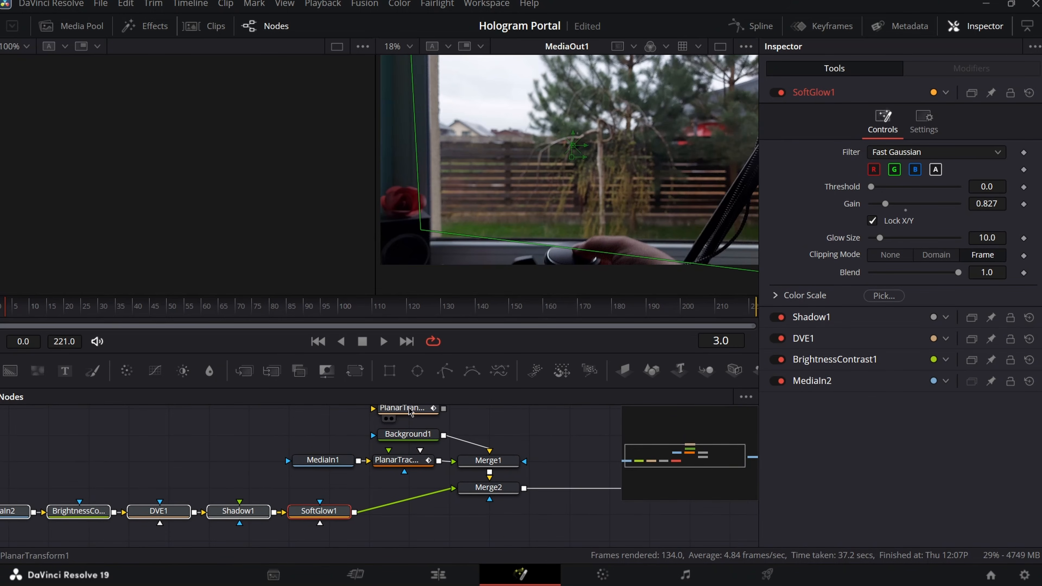
pyautogui.moveTo(414, 410); pyautogui.dragTo(407, 506)
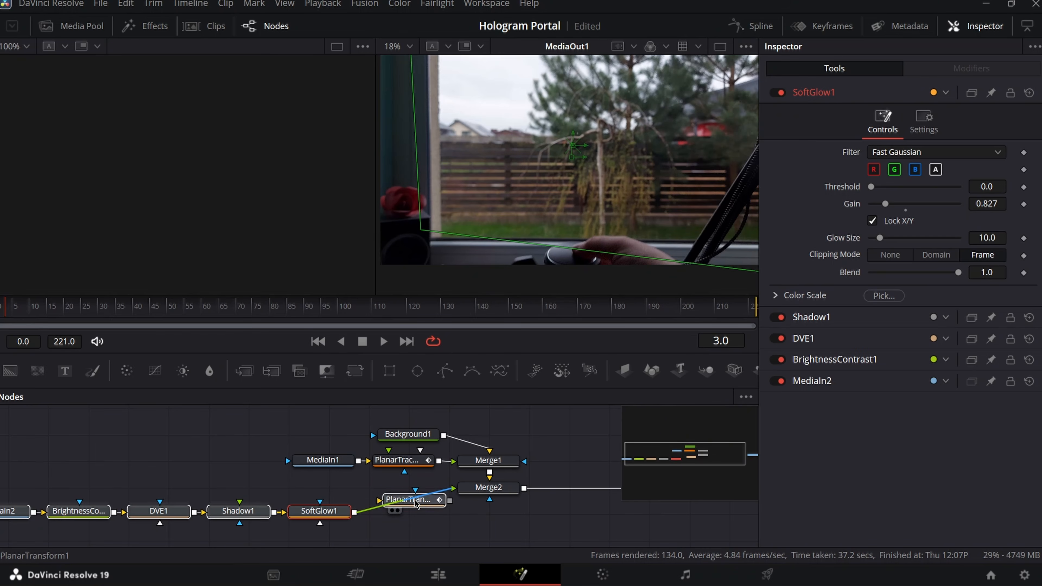
pyautogui.click(535, 536)
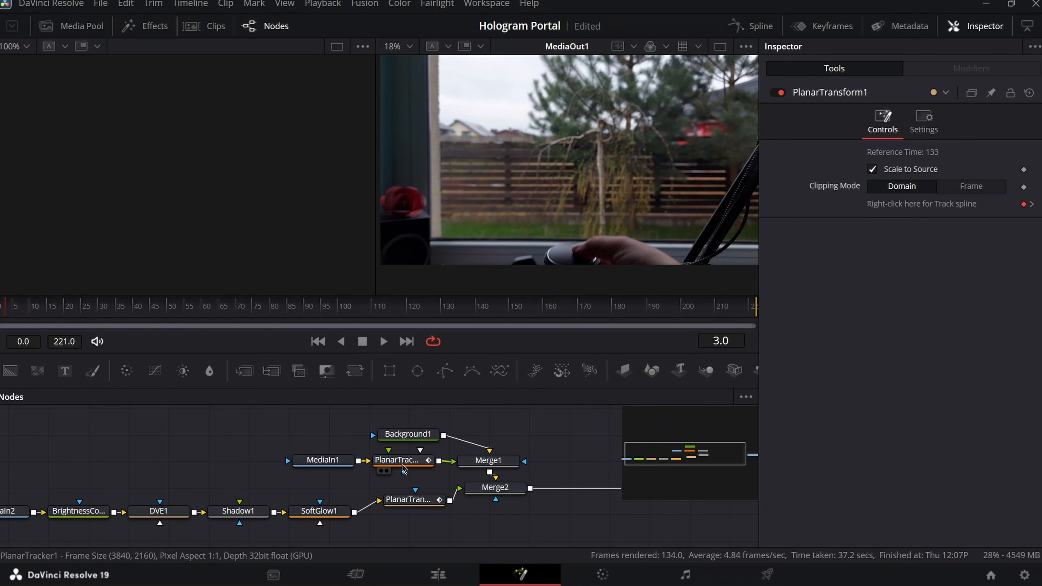
# - Remove the PlanarTracker node, play the tracked composite, and scrub Fusion Clip 5 on the Edit page
pyautogui.click(417, 460)
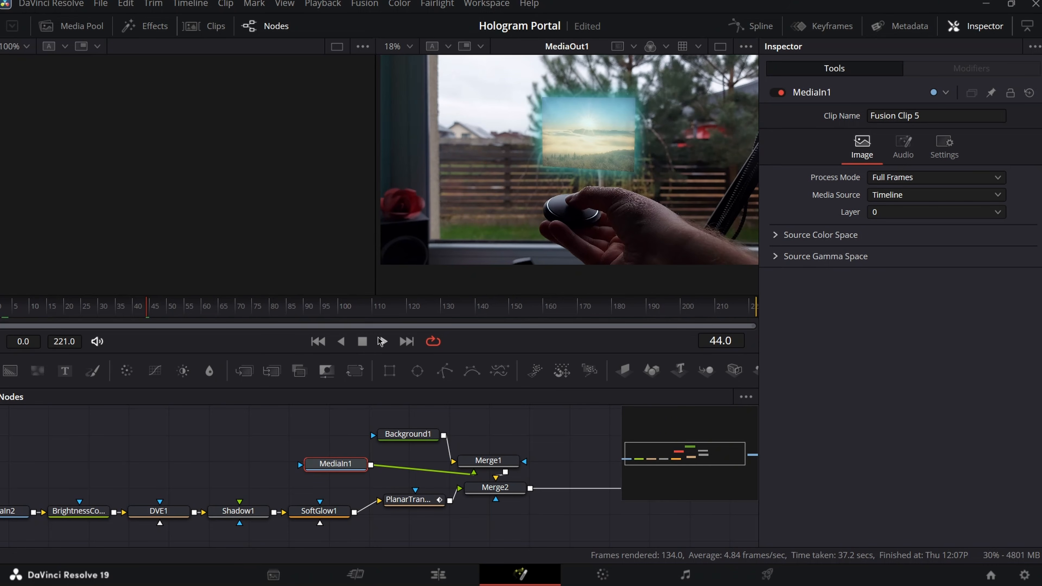
pyautogui.click(377, 344)
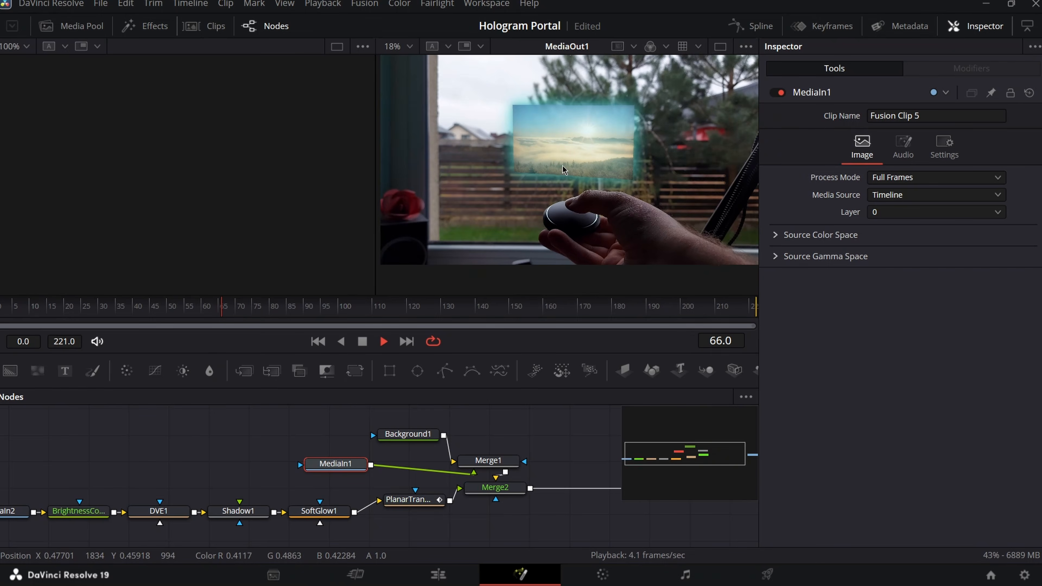
pyautogui.click(438, 575)
pyautogui.moveTo(428, 394); pyautogui.dragTo(600, 396)
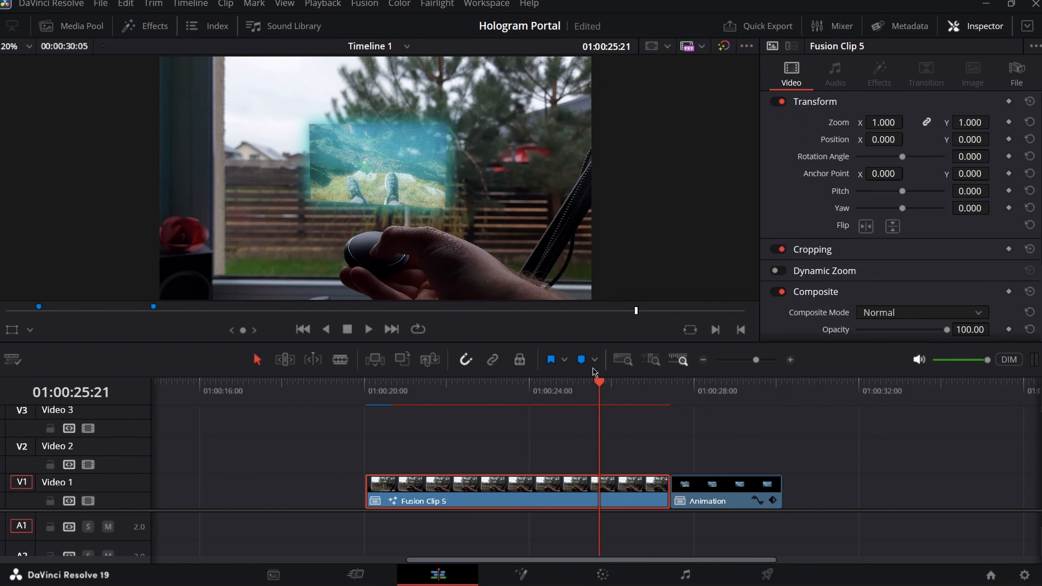
# - Find the zoom-in moment and add a marker at 01:00:25:27
pyautogui.press('Left')
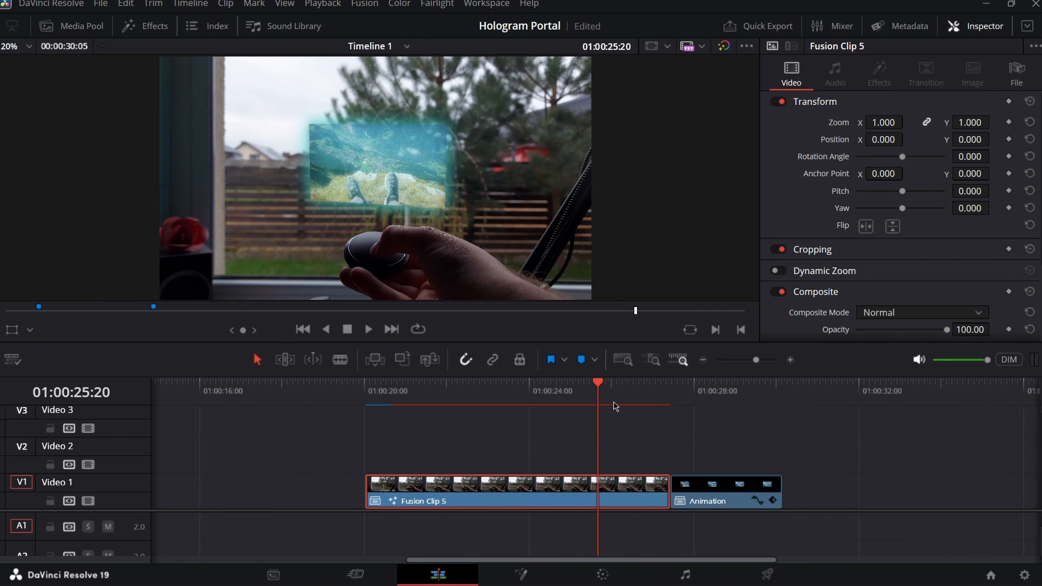
pyautogui.press('Right')
pyautogui.press('Right')
pyautogui.press('Right')
pyautogui.press('Right')
pyautogui.press('Right')
pyautogui.press('Right')
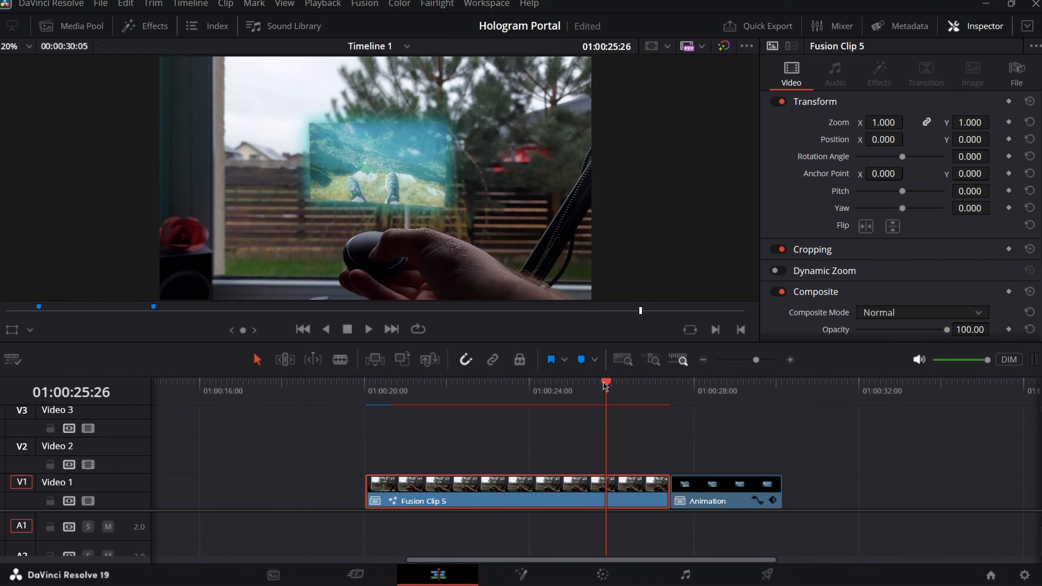
pyautogui.moveTo(608, 382); pyautogui.dragTo(611, 382)
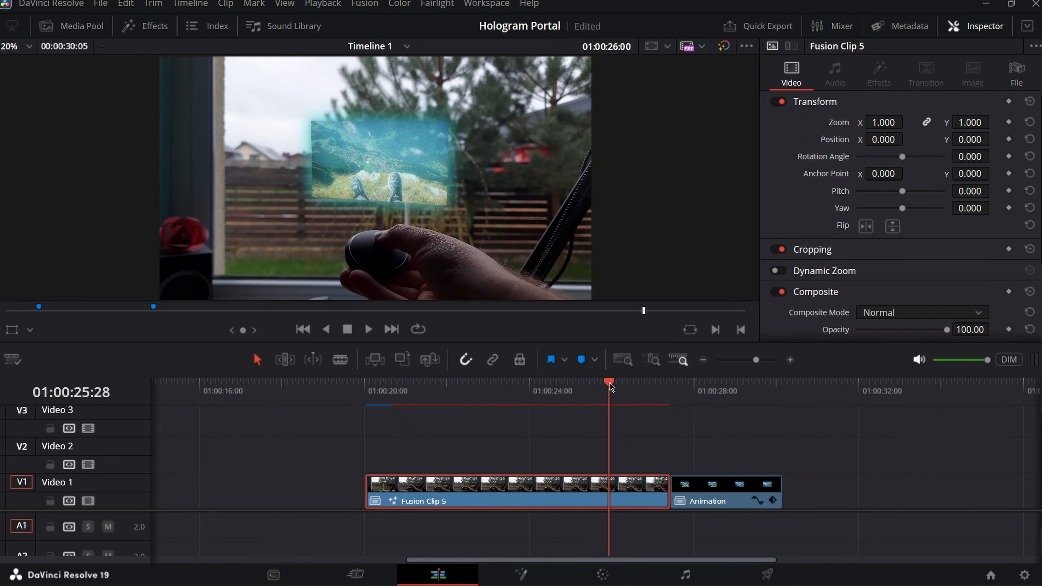
pyautogui.press('Left')
pyautogui.press('Left')
pyautogui.press('Left')
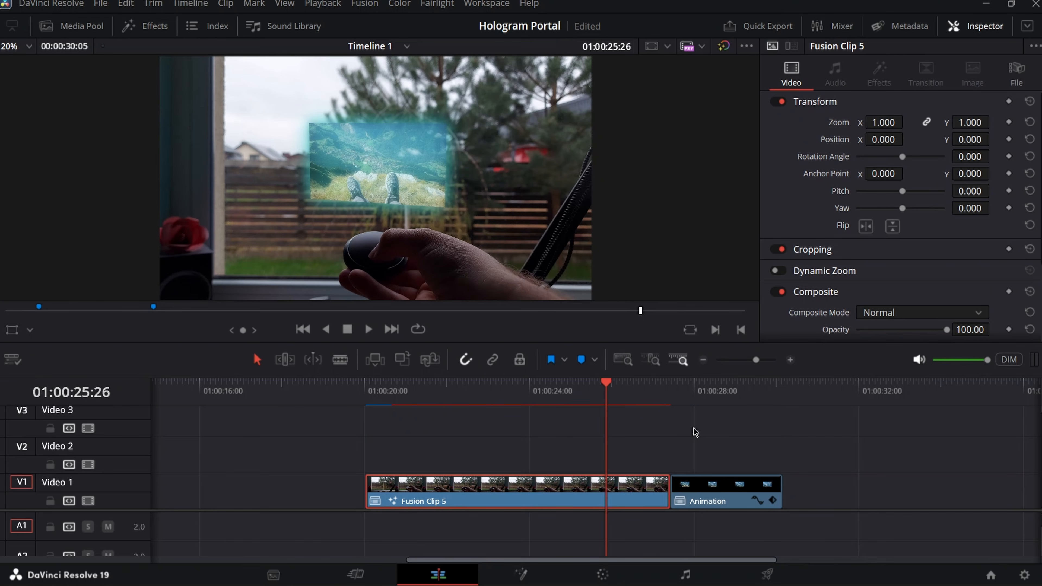
pyautogui.press('Right')
pyautogui.press('Right')
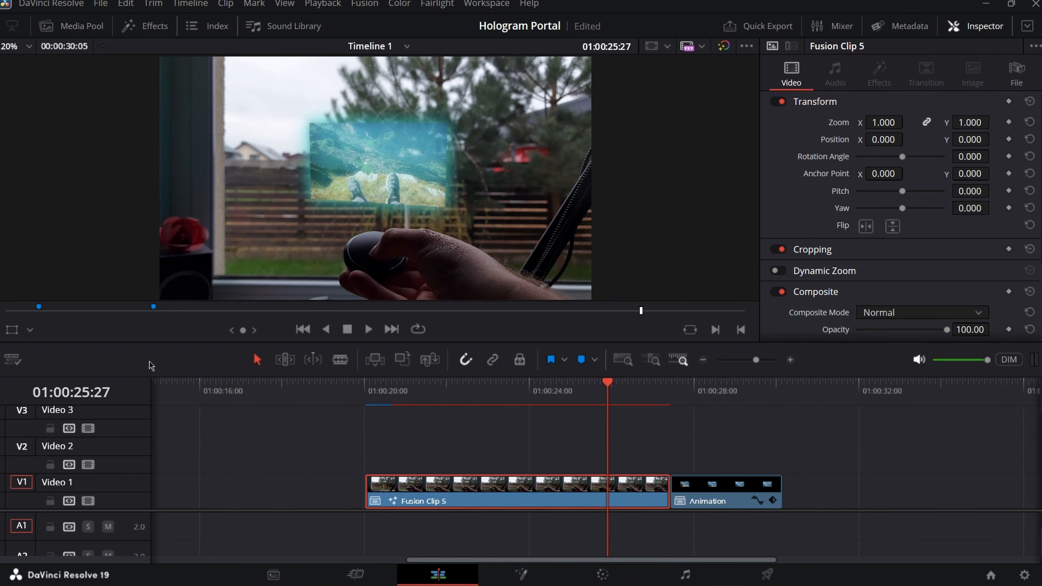
pyautogui.click(646, 453)
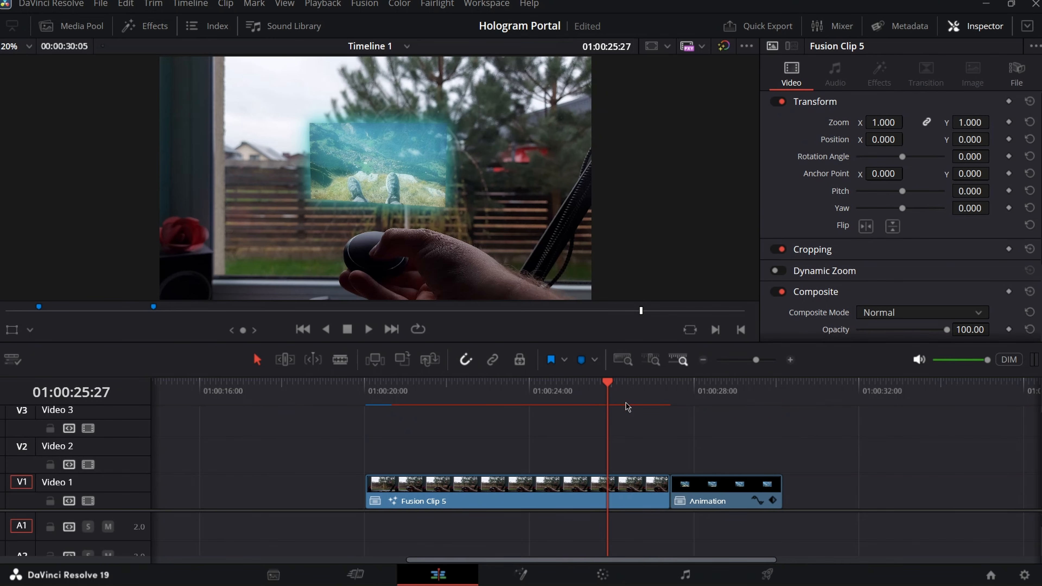
pyautogui.press('m')
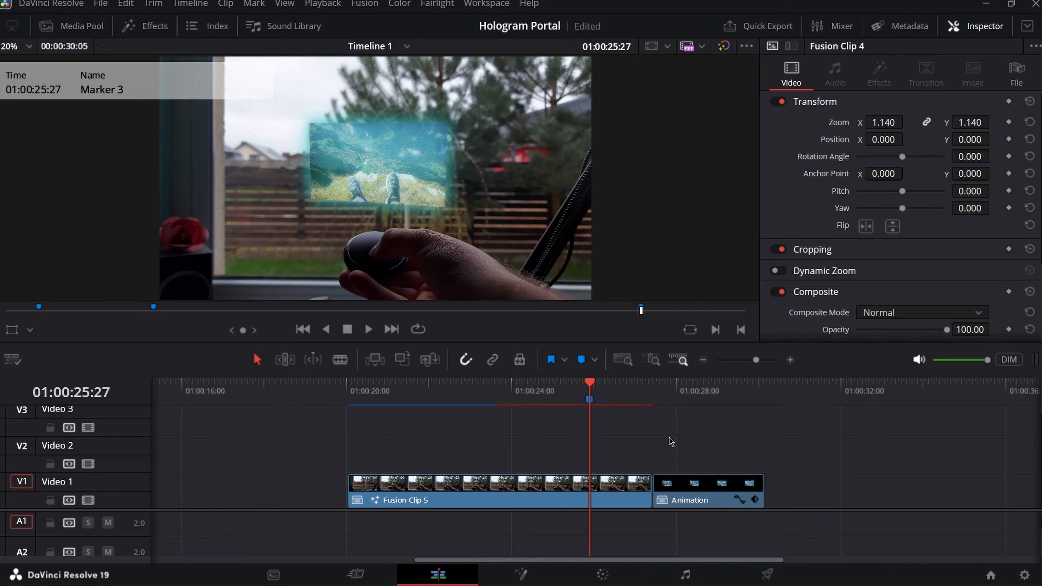
# - Move the Animation clip one second earlier so it starts at 01:00:26:01
pyautogui.press('Right')
pyautogui.press('Right')
pyautogui.press('Right')
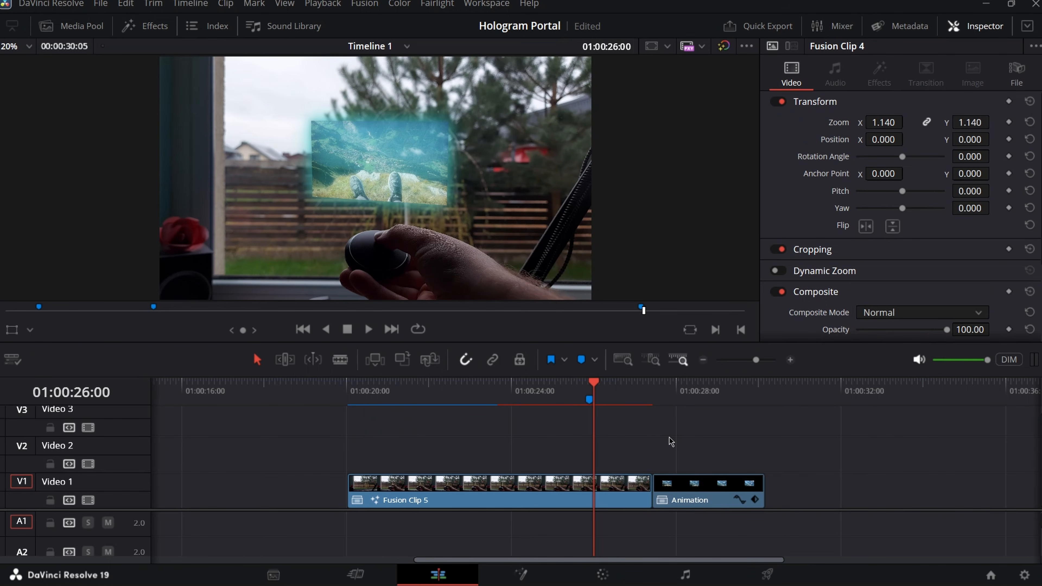
pyautogui.press('Right')
pyautogui.press('Left')
pyautogui.press('Right')
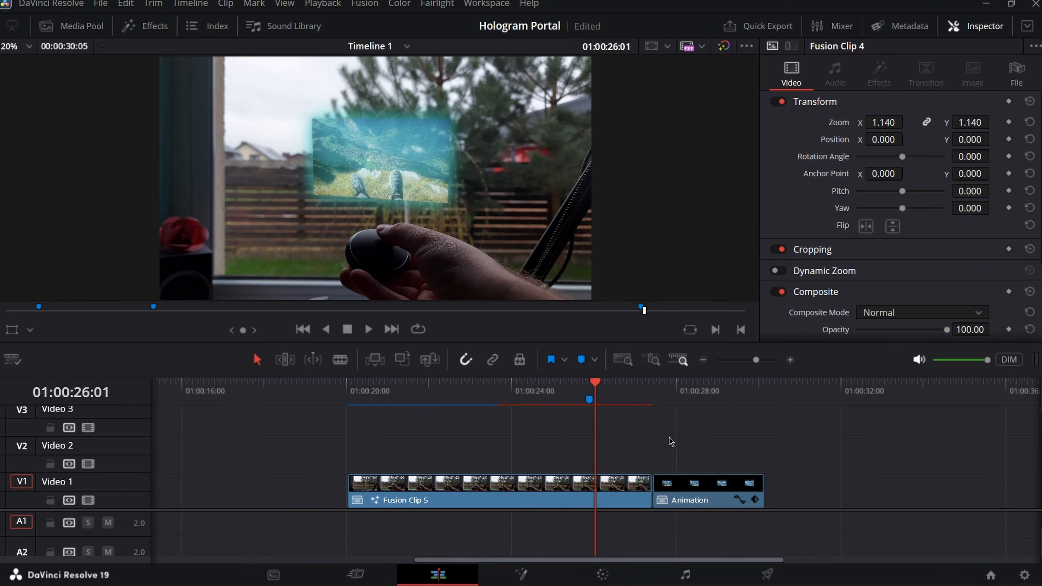
pyautogui.moveTo(713, 495); pyautogui.dragTo(653, 491)
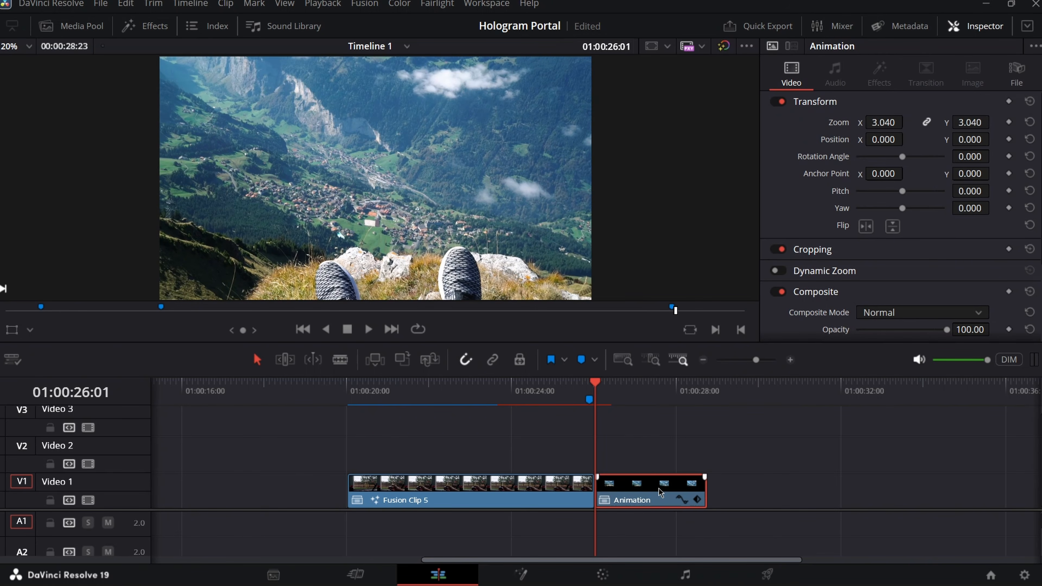
# - Combine Fusion Clip 5 and Animation into a new Fusion clip and open it in Fusion
pyautogui.moveTo(729, 451); pyautogui.dragTo(522, 501)
pyautogui.rightClick(524, 500)
pyautogui.click(599, 48)
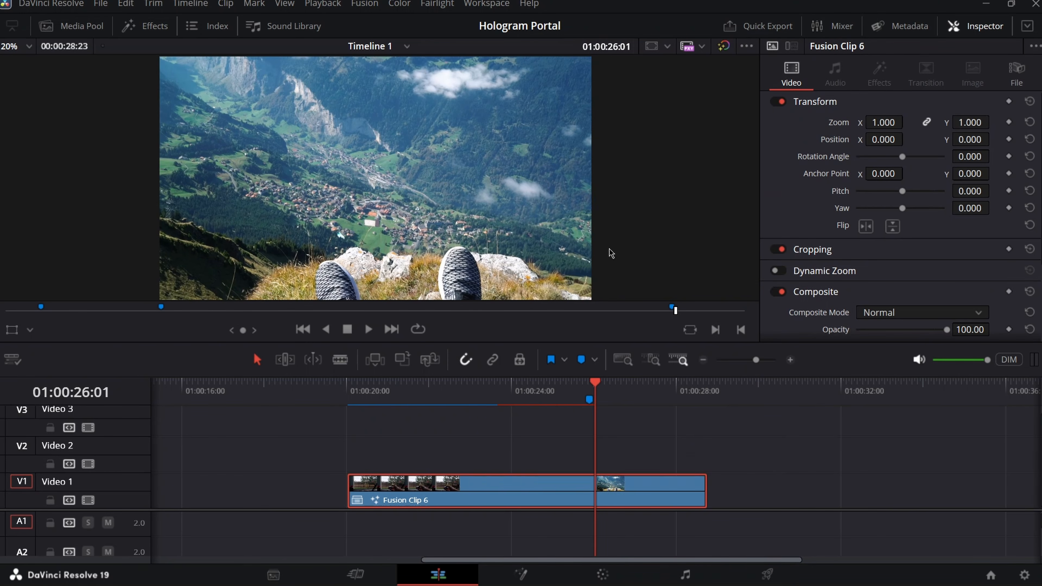
pyautogui.click(538, 571)
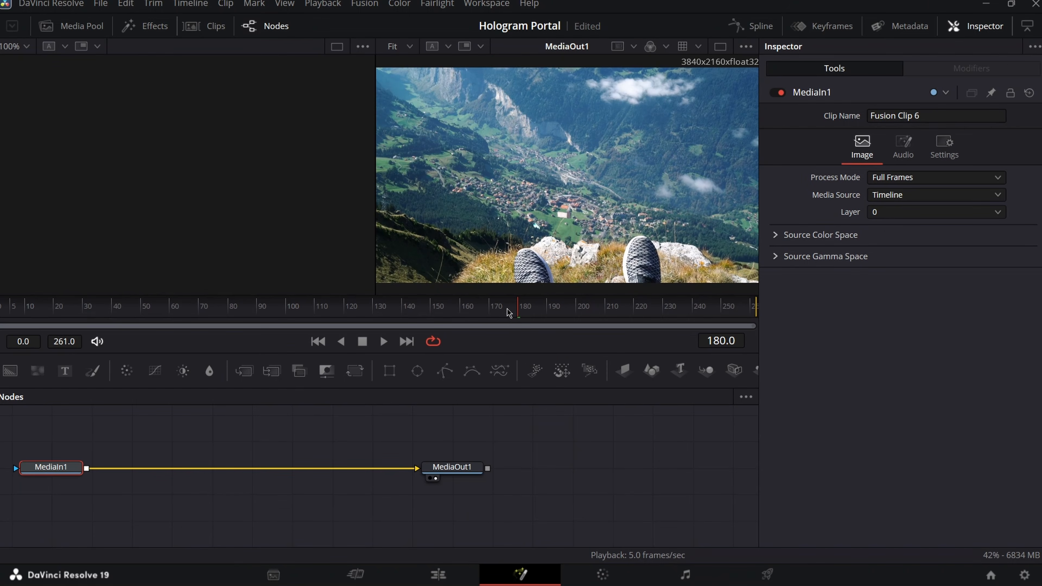
# - Add a Transform node between MediaIn1 and MediaOut1 through the tool search
pyautogui.press('Left')
pyautogui.press('Left')
pyautogui.press('Left')
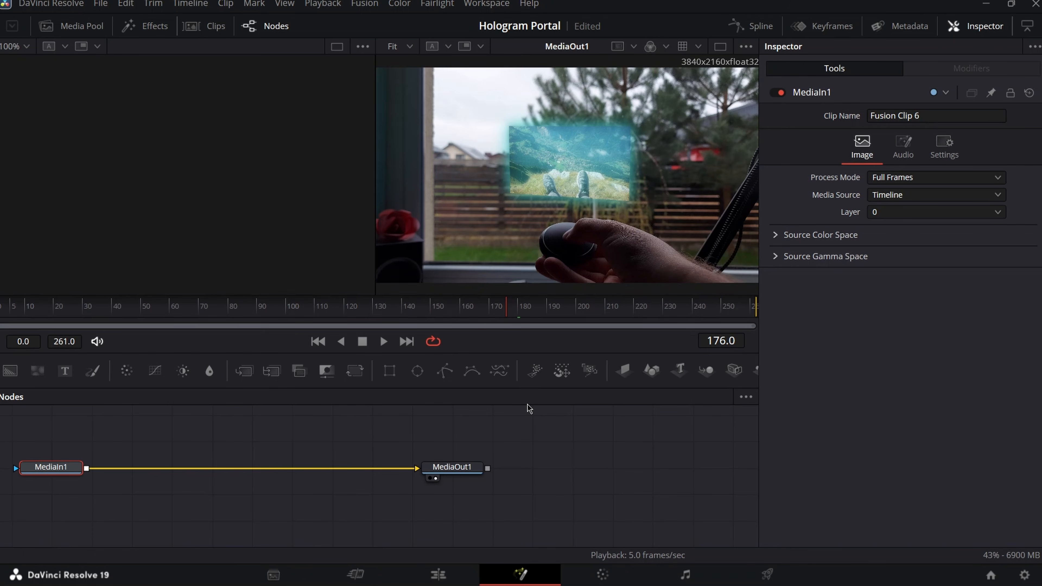
pyautogui.press('Right')
pyautogui.hotkey('shift', 'space')
pyautogui.write('transo')
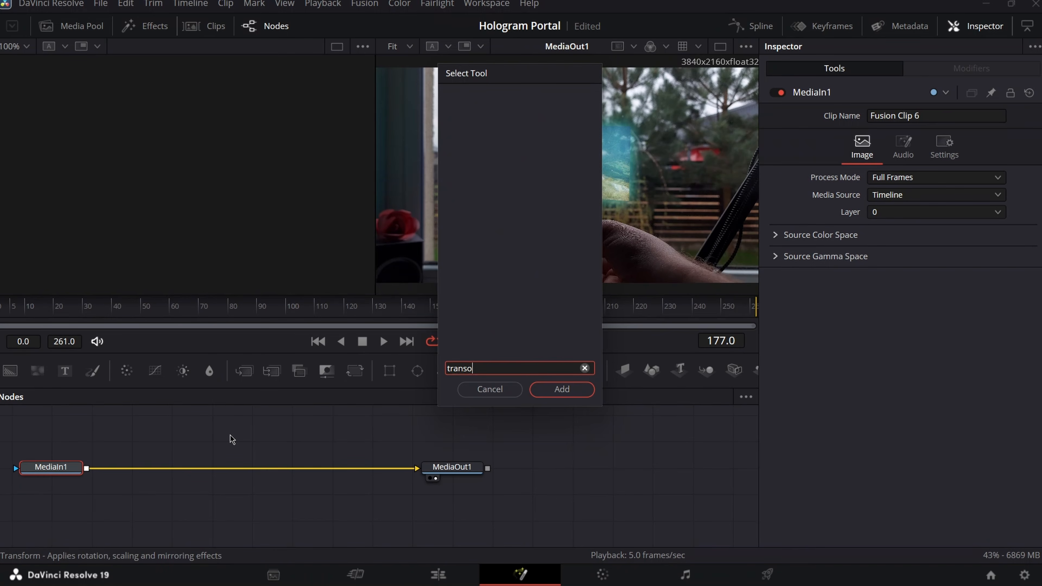
pyautogui.press('BackSpace')
pyautogui.write('f')
pyautogui.press('Return')
# - Set a keyframe on Transform1's Size at frame 179
pyautogui.press('Right')
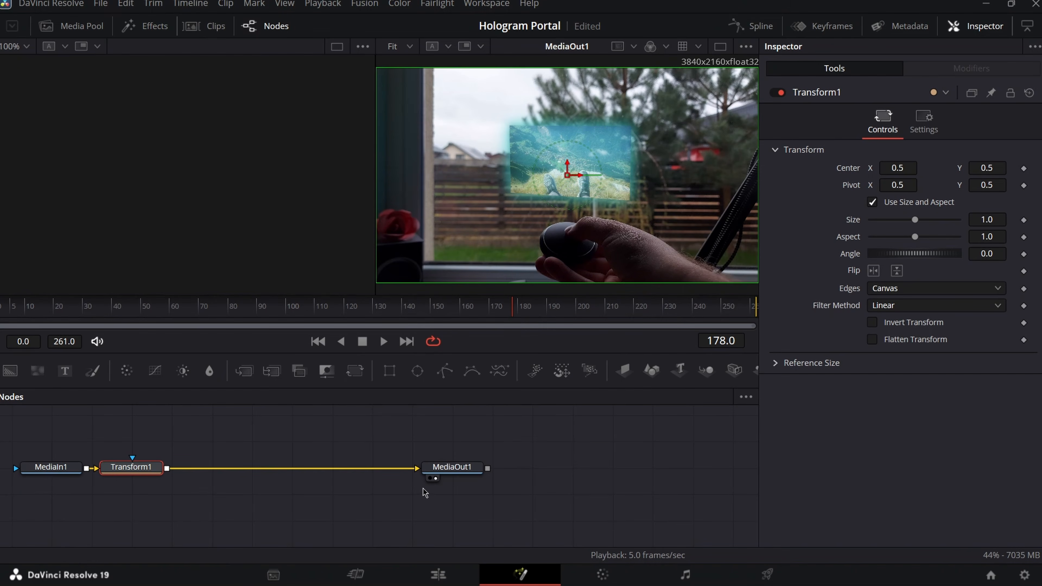
pyautogui.press('Right')
pyautogui.press('Right')
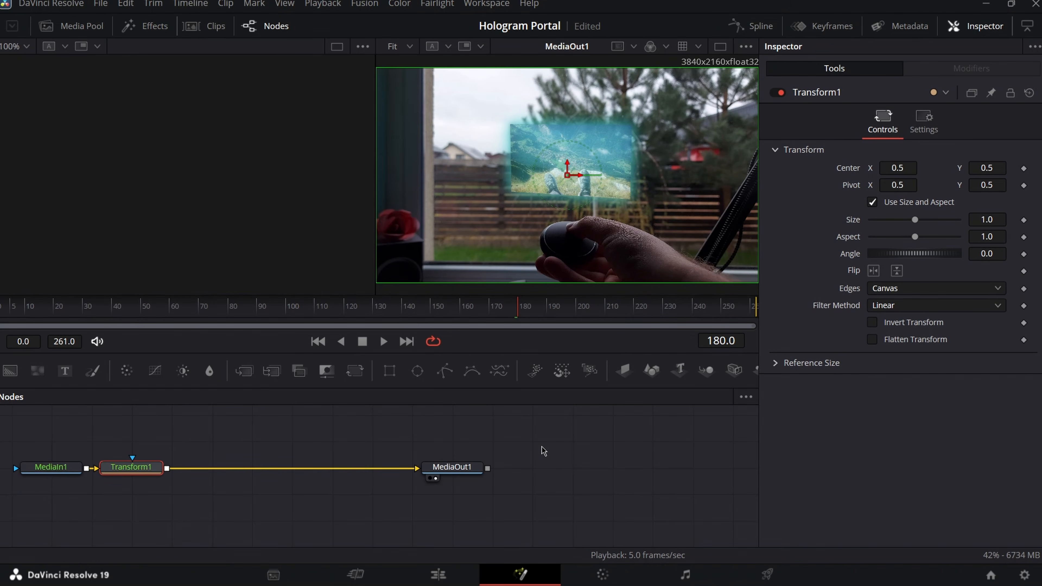
pyautogui.press('Left')
pyautogui.click(1024, 220)
# - Keyframe Center at frame 179, then keyframe Size and Center at frame 176 (Marker 3)
pyautogui.click(1024, 168)
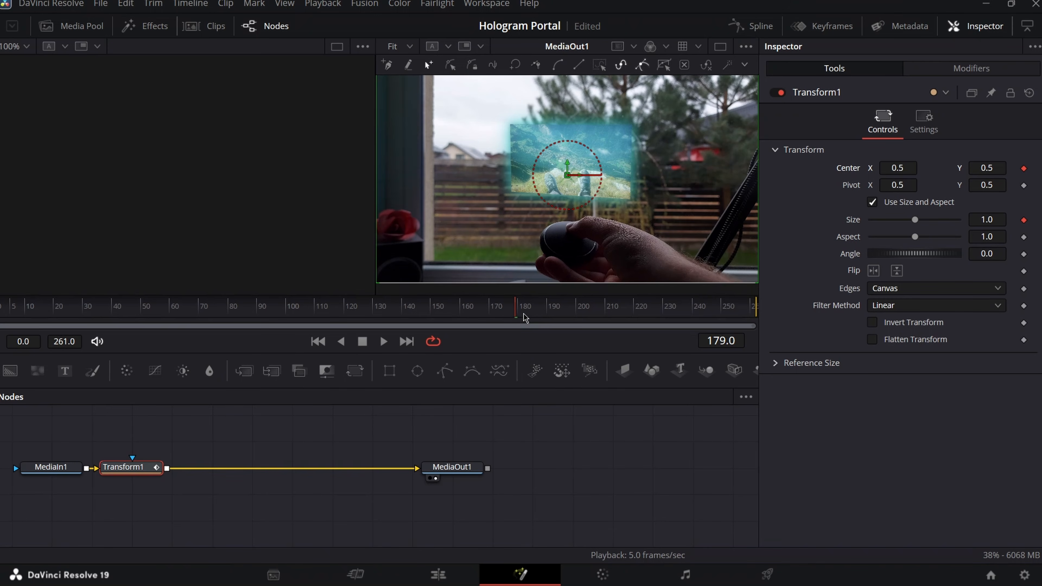
pyautogui.press('Left')
pyautogui.press('Left')
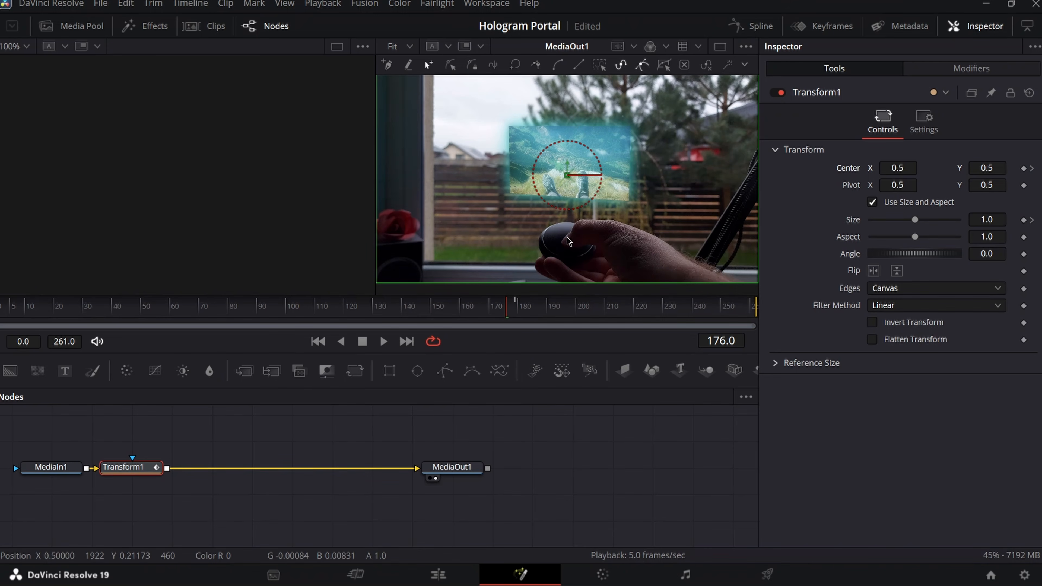
pyautogui.press('Left')
pyautogui.click(438, 575)
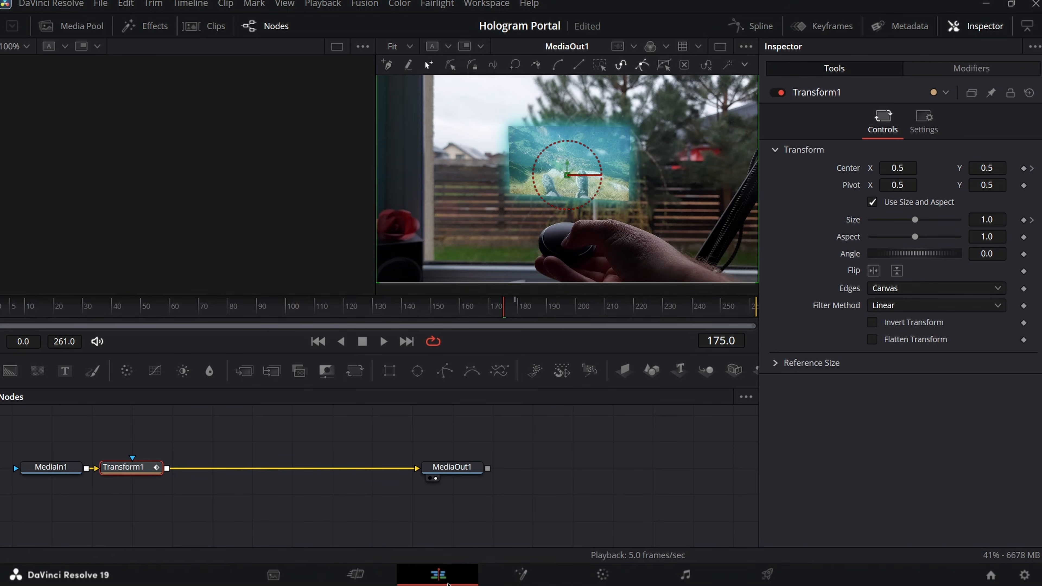
pyautogui.click(593, 405)
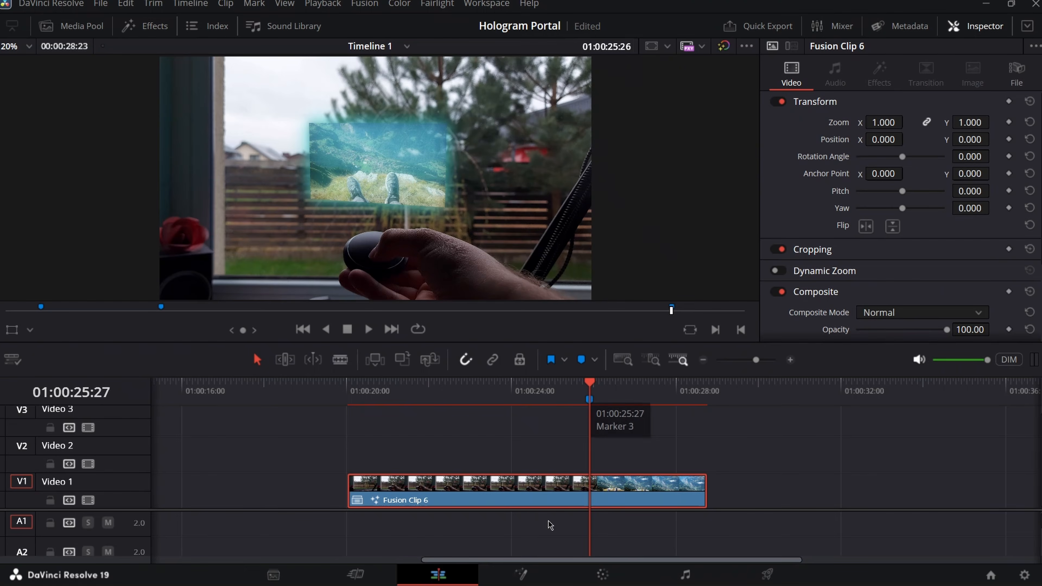
pyautogui.click(513, 579)
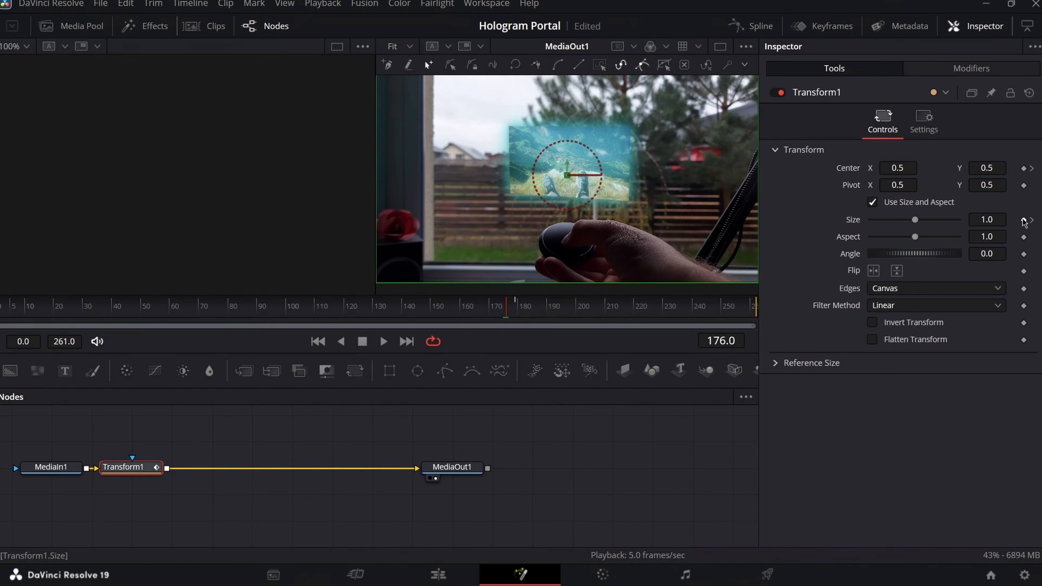
pyautogui.click(1024, 220)
pyautogui.click(1024, 169)
# - At frame 179, set Size to 7.5 and move the zoom centre down onto the feet
pyautogui.click(1033, 218)
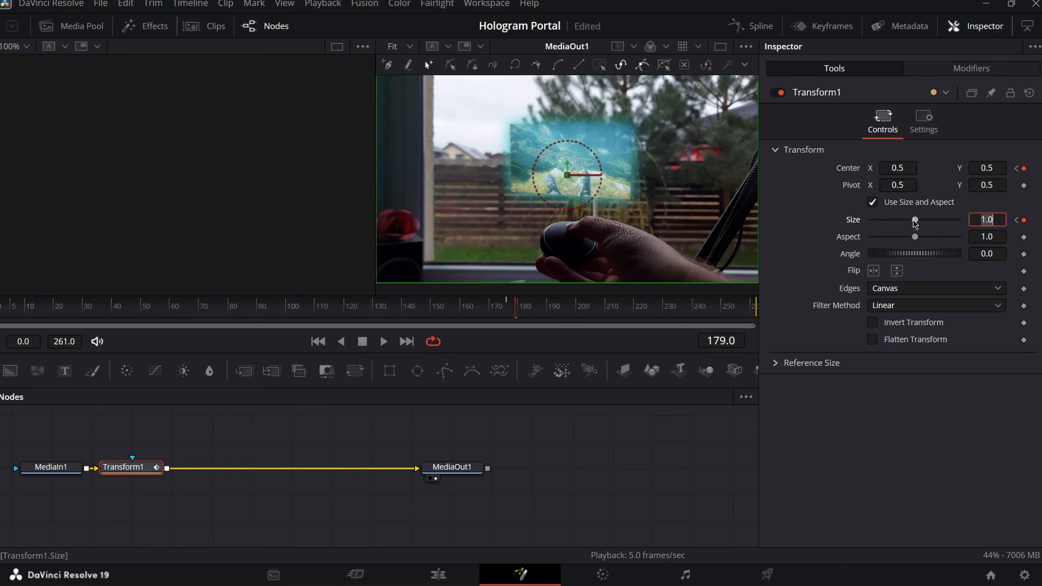
pyautogui.moveTo(916, 223); pyautogui.dragTo(962, 228)
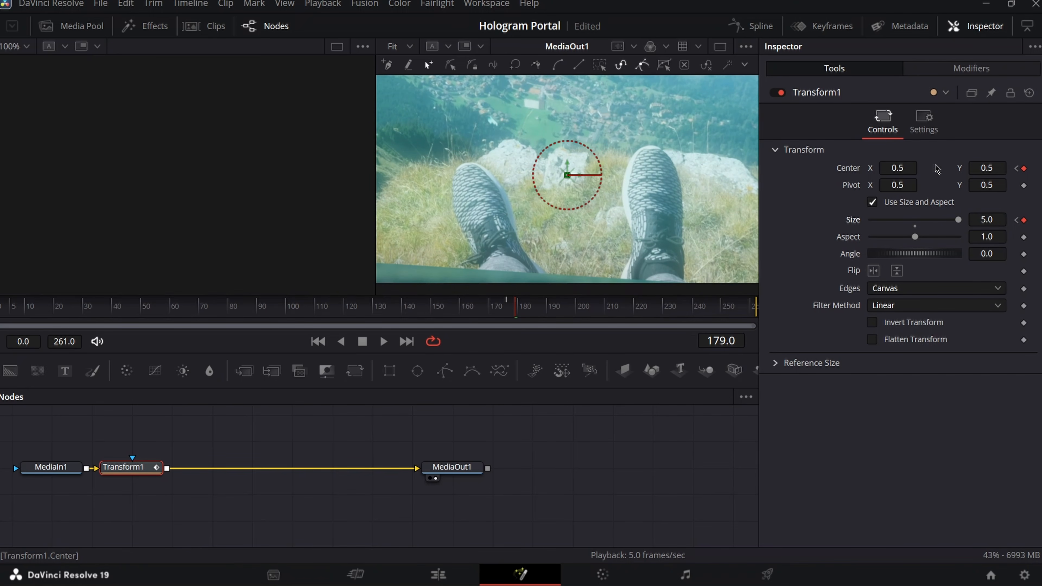
pyautogui.moveTo(992, 169)
pyautogui.mouseDown()
pyautogui.moveTo(964, 175)
pyautogui.moveTo(978, 169)
pyautogui.mouseUp()
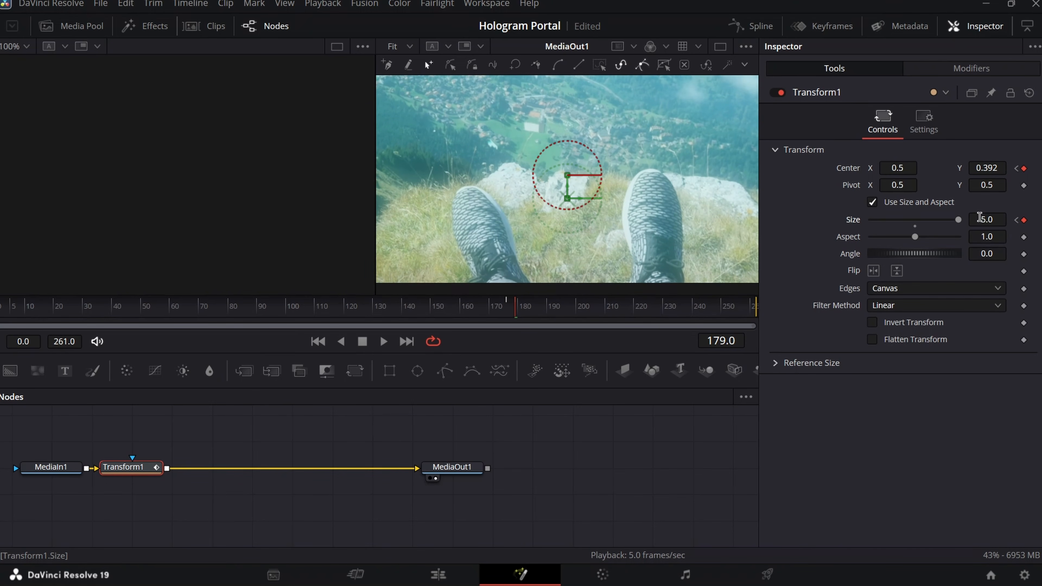
pyautogui.click(987, 221)
pyautogui.write('7')
pyautogui.write('.5')
pyautogui.press('Return')
pyautogui.moveTo(599, 199); pyautogui.dragTo(598, 217)
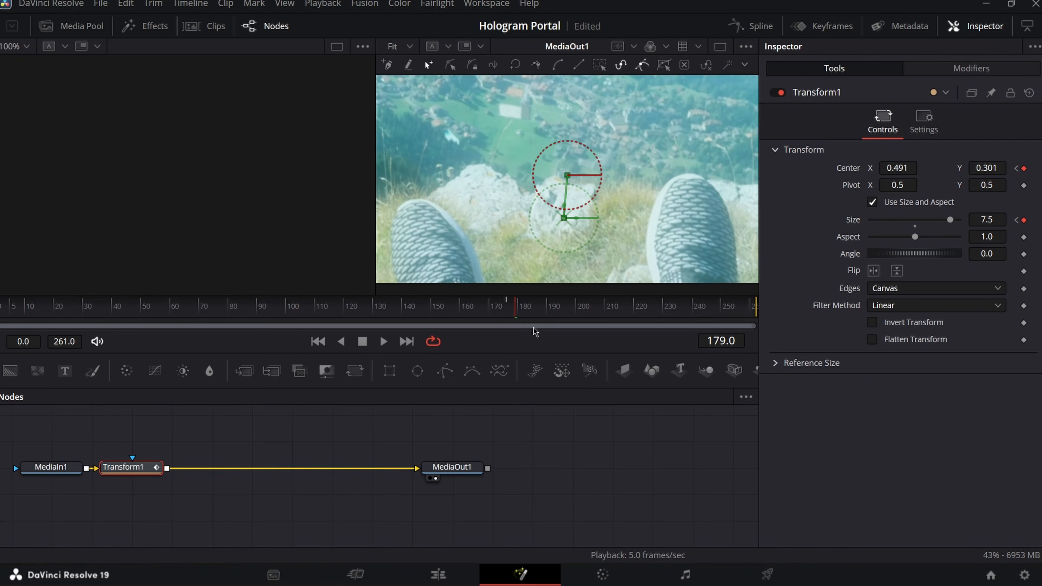
# - At frame 180, keyframe Size and Center and reduce Size to zoom back out
pyautogui.press('Right')
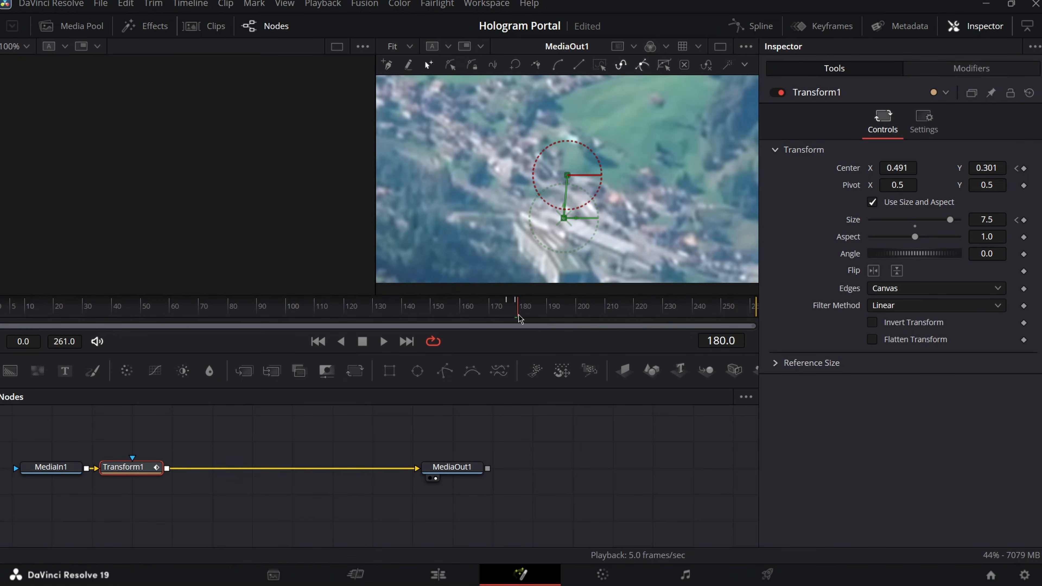
pyautogui.click(1024, 220)
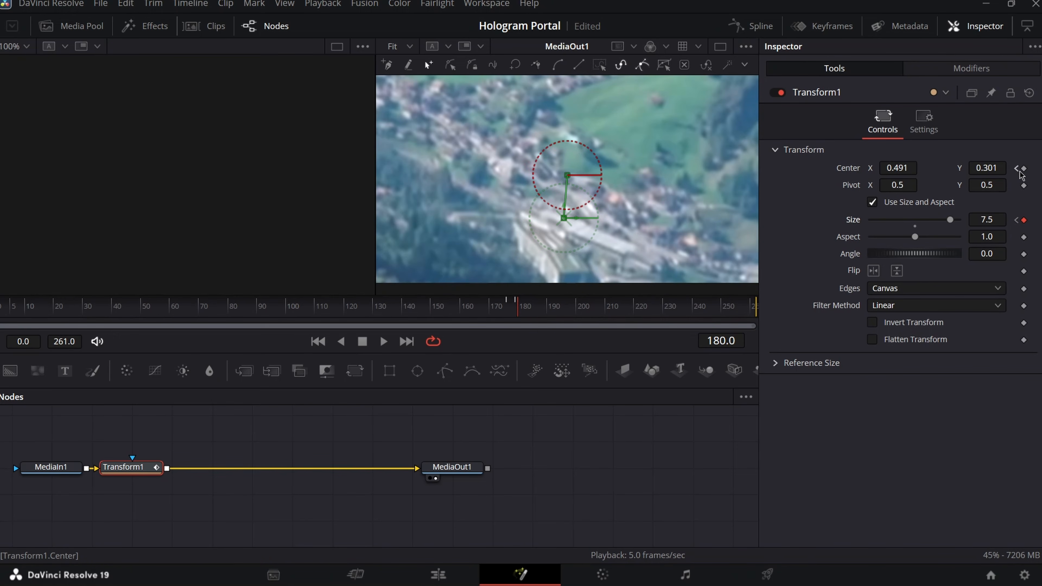
pyautogui.click(1024, 168)
pyautogui.moveTo(951, 220); pyautogui.dragTo(931, 223)
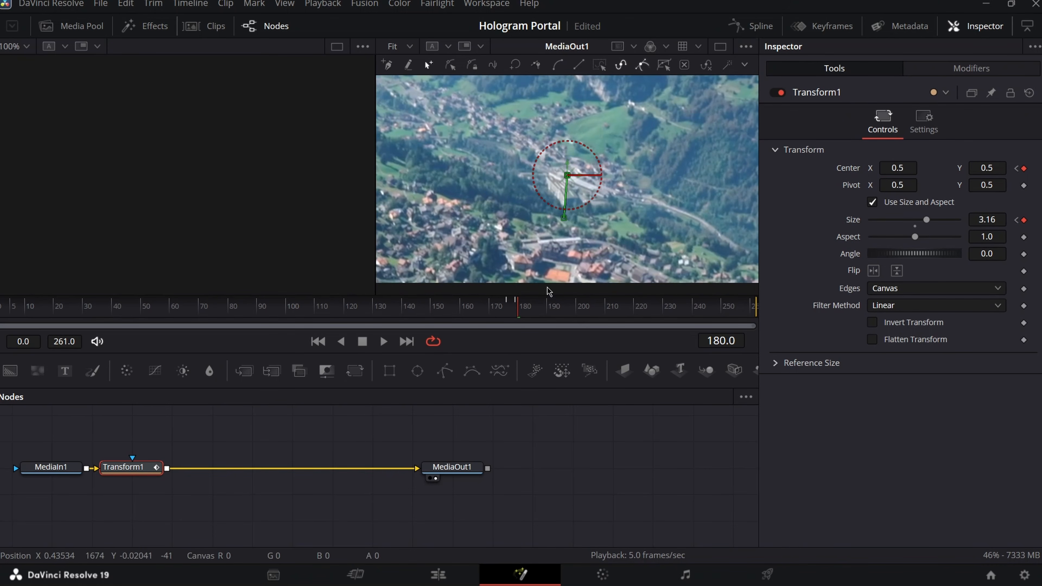
# - At frame 180, set Size to 2.27 and fine-tune Center so the feet sit lower
pyautogui.press('Left')
pyautogui.press('Right')
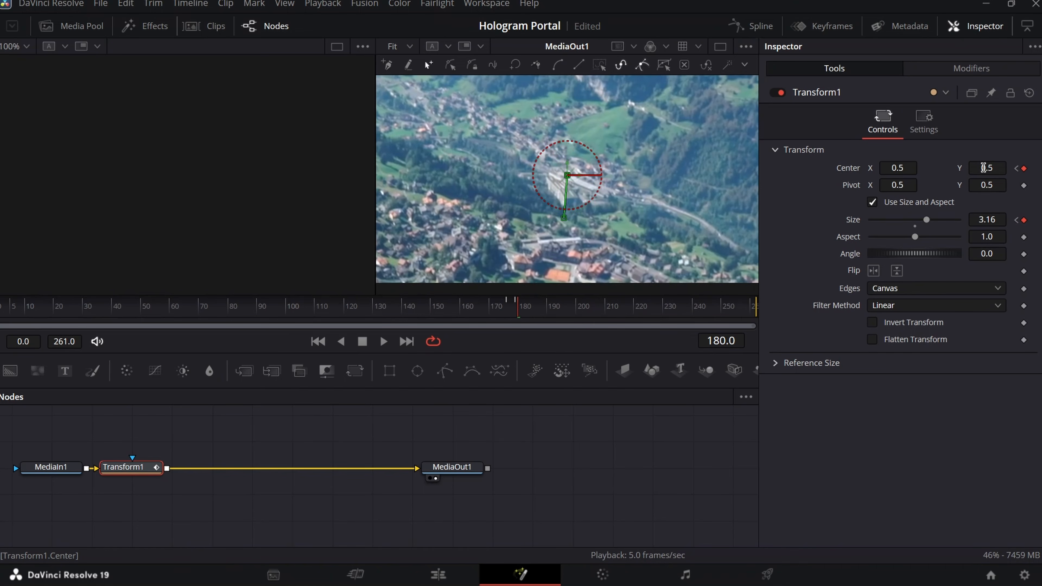
pyautogui.moveTo(985, 168)
pyautogui.mouseDown()
pyautogui.moveTo(968, 168)
pyautogui.moveTo(1041, 168)
pyautogui.moveTo(994, 168)
pyautogui.mouseUp()
pyautogui.moveTo(925, 224); pyautogui.dragTo(921, 224)
pyautogui.moveTo(987, 168); pyautogui.dragTo(970, 168)
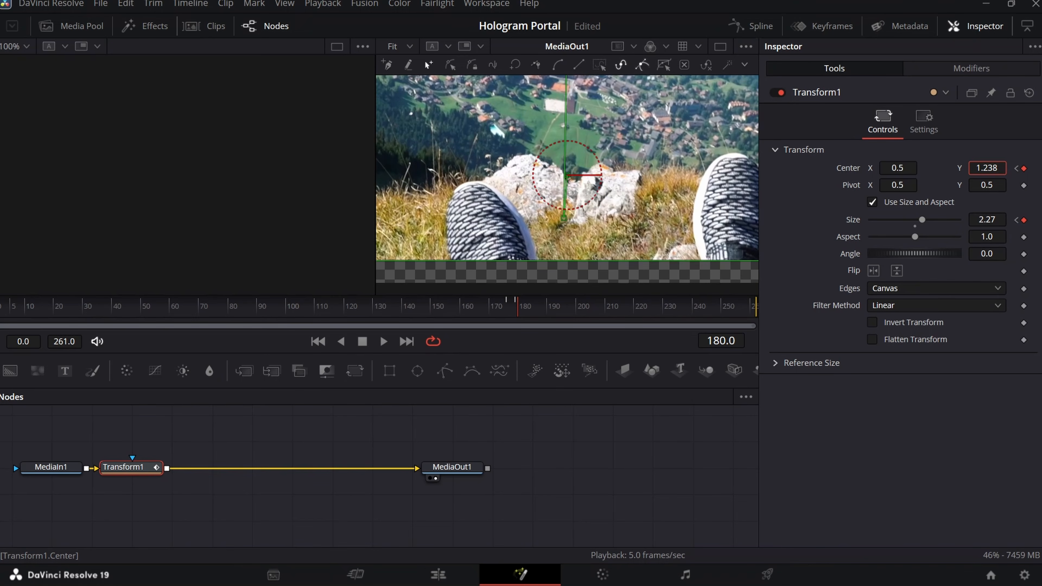
pyautogui.moveTo(890, 169)
pyautogui.mouseDown()
pyautogui.moveTo(878, 169)
pyautogui.moveTo(896, 168)
pyautogui.mouseUp()
pyautogui.moveTo(996, 171); pyautogui.dragTo(989, 171)
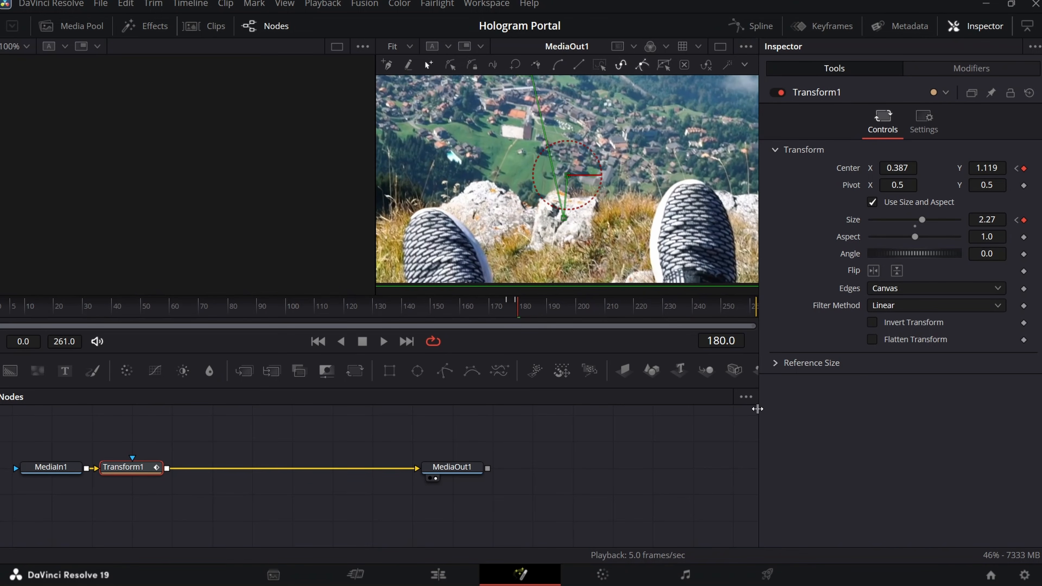
# - Flip between frames 179 and 180 to compare the zoom
pyautogui.press('Left')
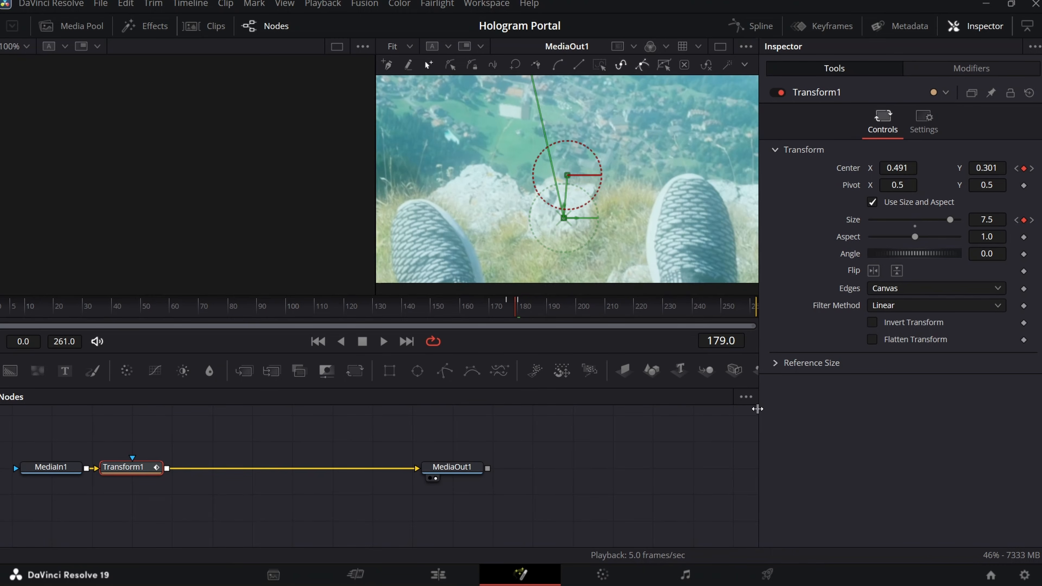
pyautogui.press('Right')
pyautogui.press('Left')
pyautogui.press('Right')
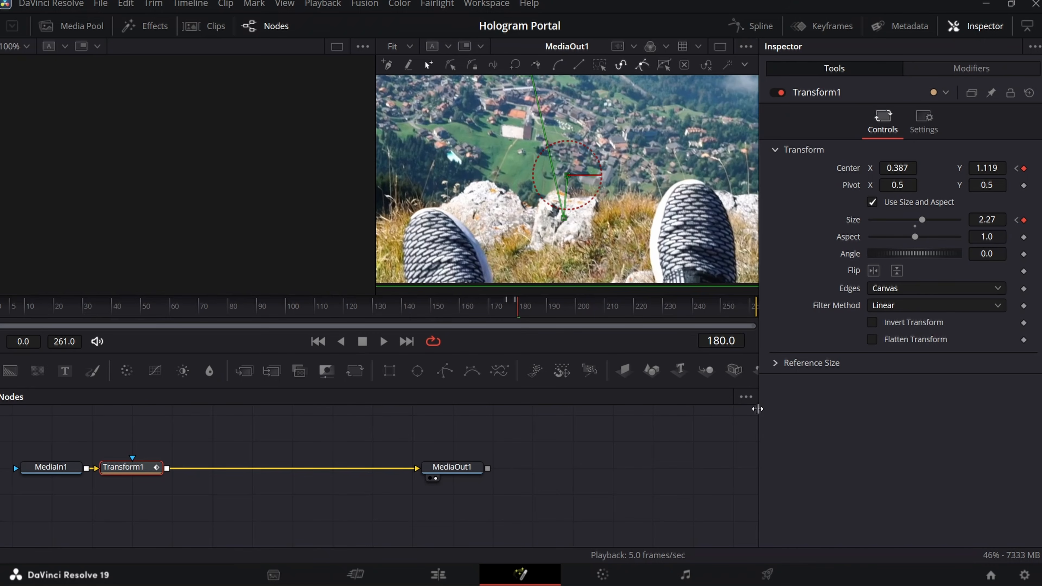
pyautogui.press('Left')
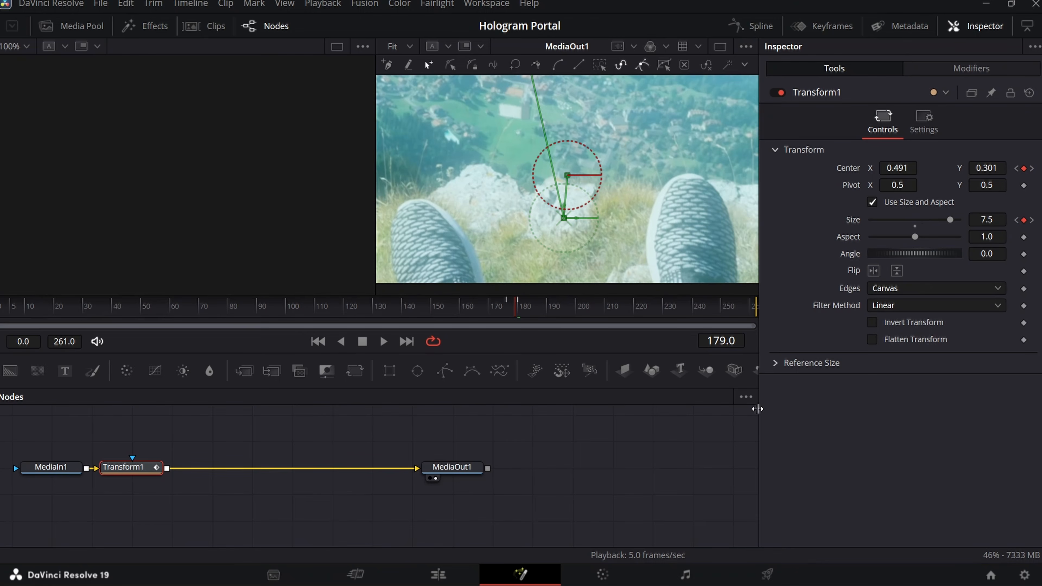
pyautogui.press('Right')
pyautogui.press('Left')
pyautogui.press('Right')
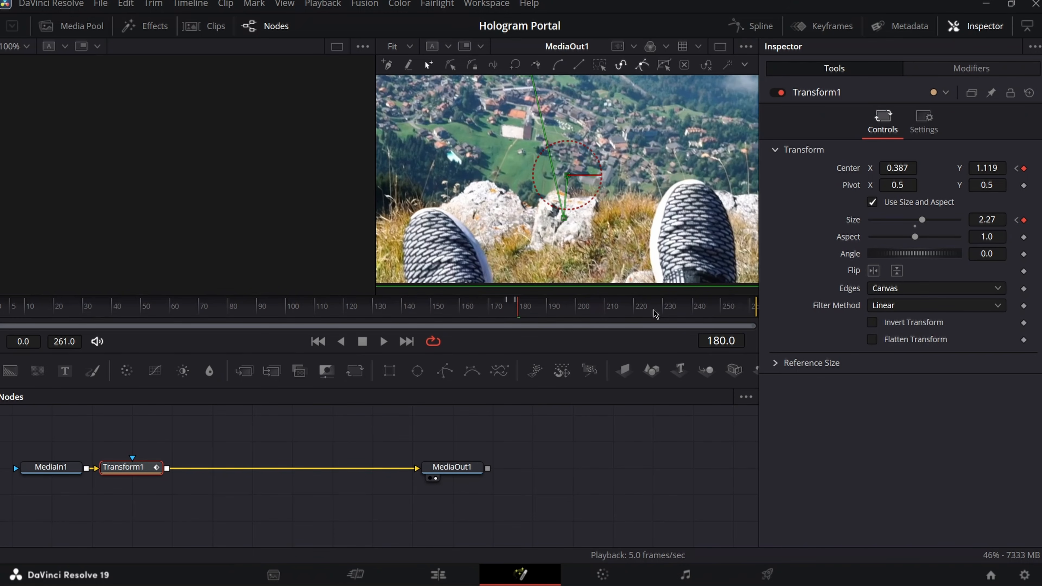
# - Keyframe Center 0.5/0.5 and Size 1.0 at frame 230, then preview the animation
pyautogui.click(665, 314)
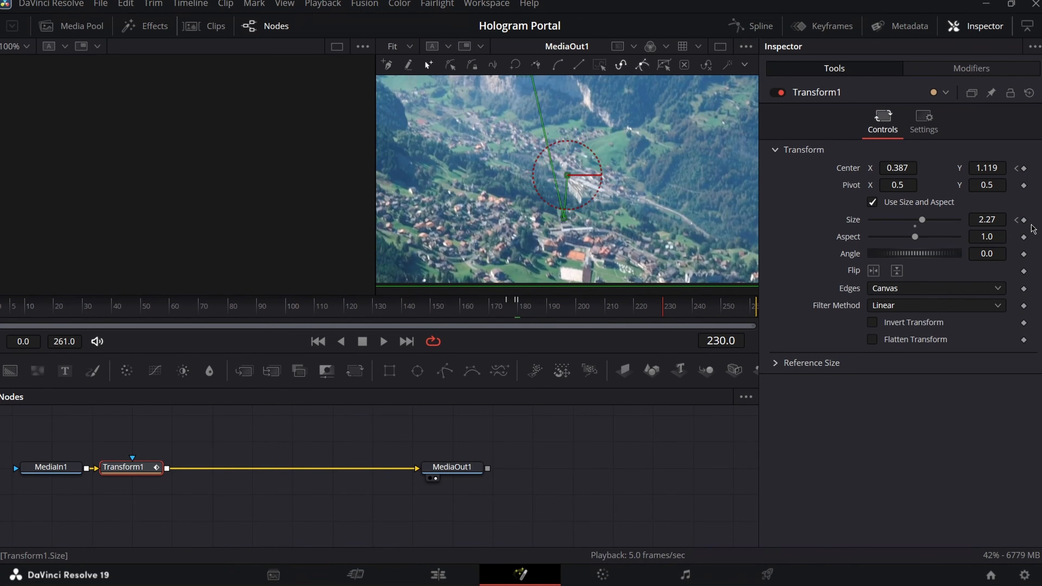
pyautogui.click(1024, 220)
pyautogui.click(1024, 168)
pyautogui.click(901, 168)
pyautogui.write('0.5')
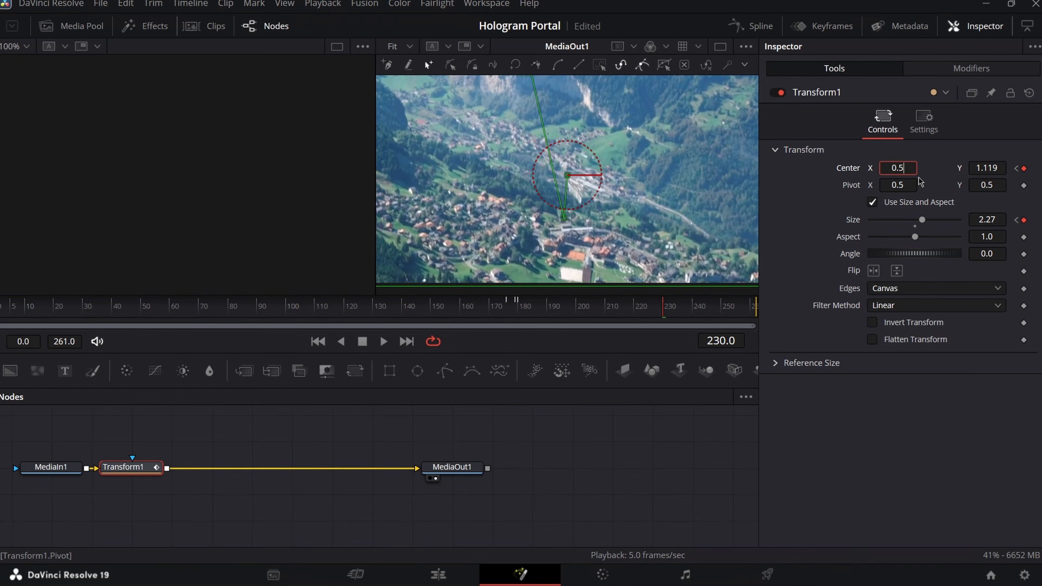
pyautogui.press('Tab')
pyautogui.write('0.5')
pyautogui.press('Tab')
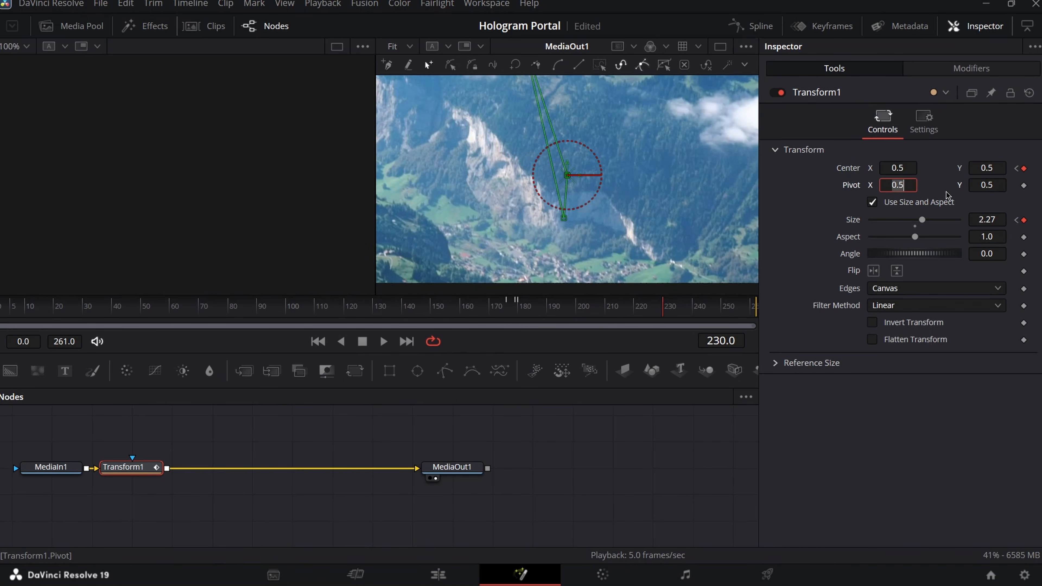
pyautogui.click(986, 218)
pyautogui.write('1.0')
pyautogui.press('Tab')
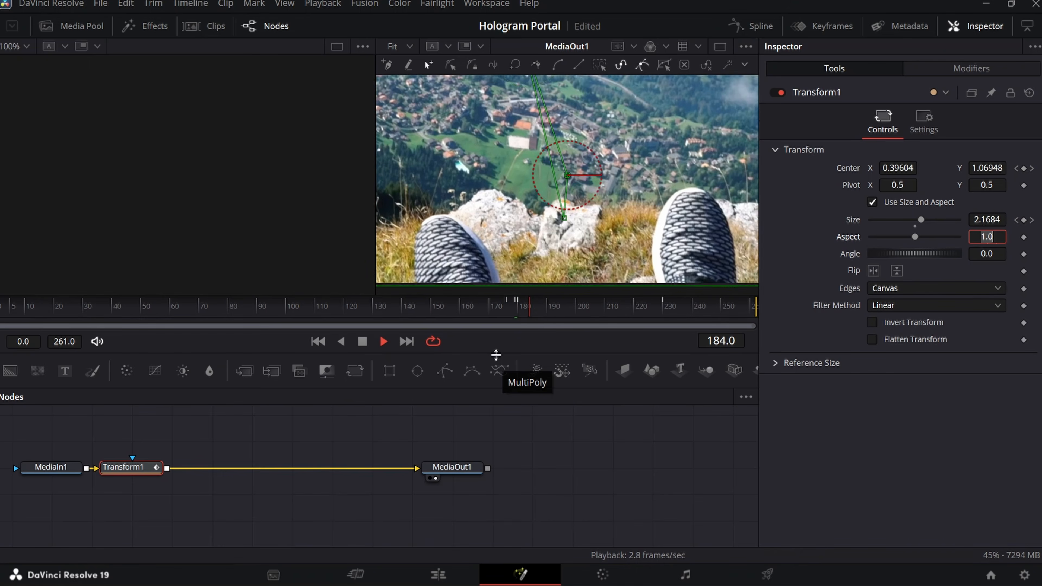
pyautogui.click(363, 342)
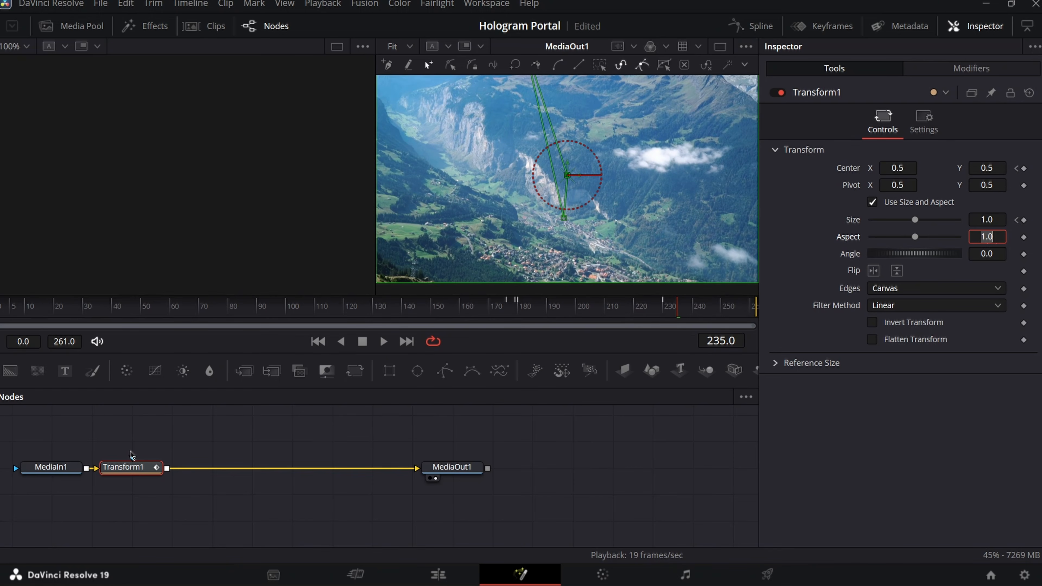
pyautogui.click(520, 311)
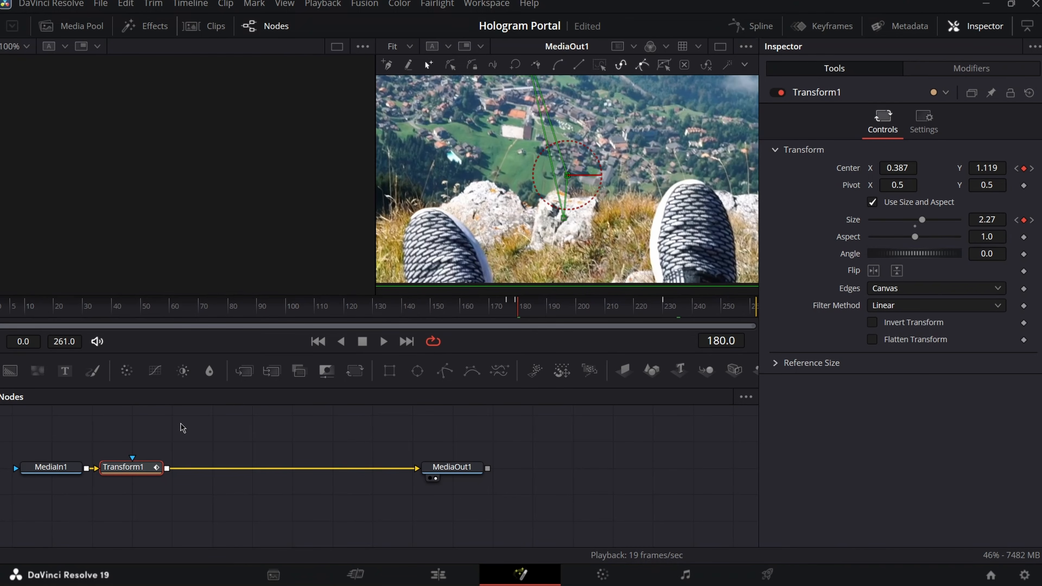
# - Add a Zoom Blur node after Transform1 and key its Zoom Amount to 0 at frame 176
pyautogui.hotkey('shift', 'space')
pyautogui.write('zoom')
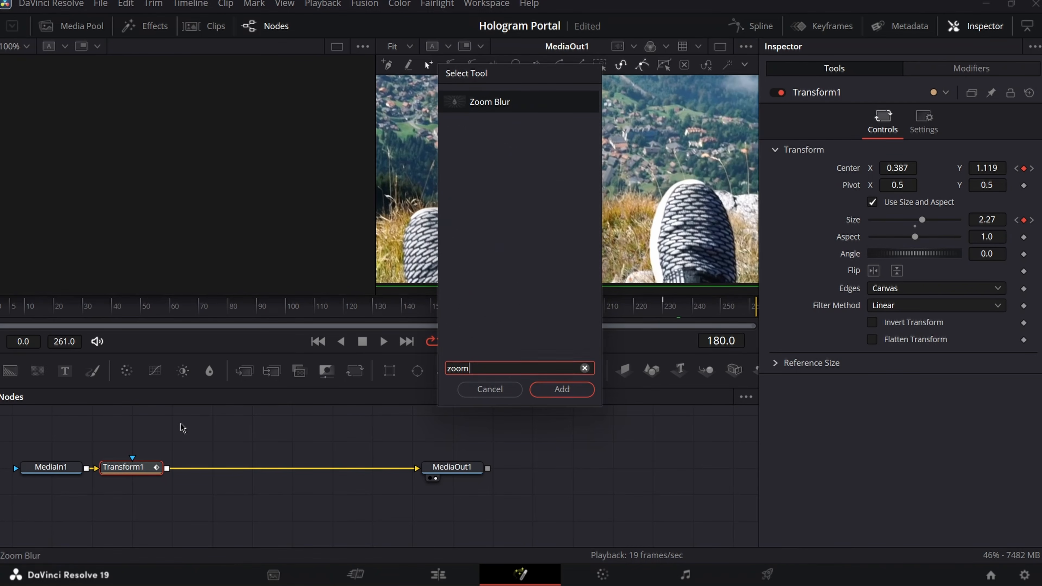
pyautogui.press('Return')
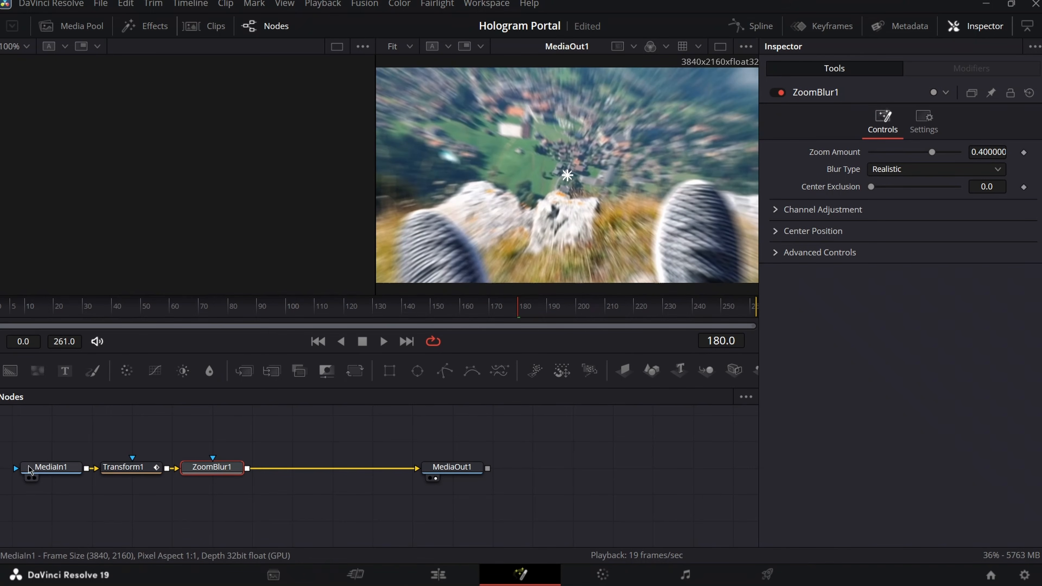
pyautogui.click(125, 467)
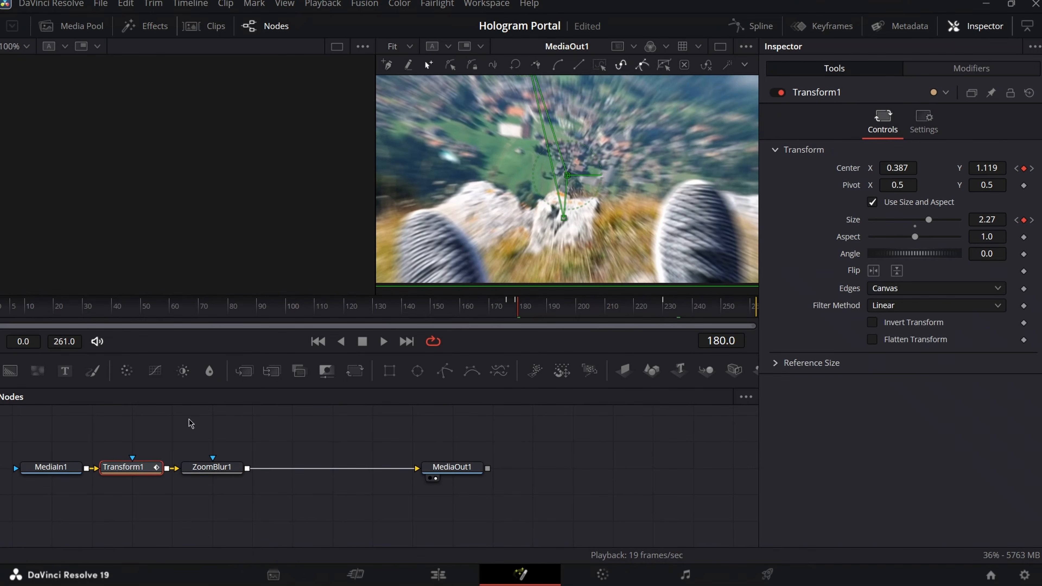
pyautogui.click(505, 314)
pyautogui.click(208, 467)
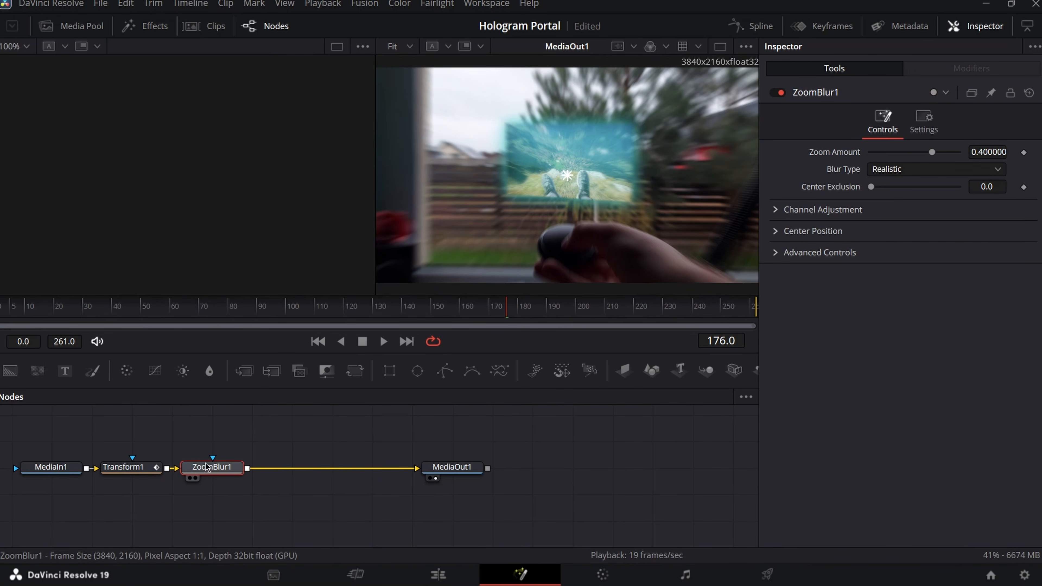
pyautogui.click(1023, 153)
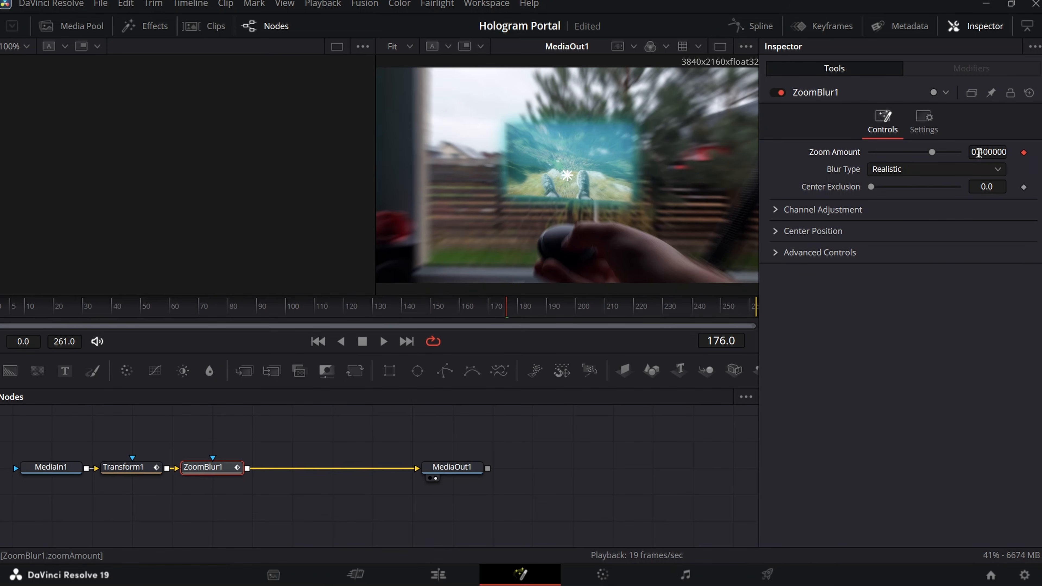
pyautogui.doubleClick(979, 153)
pyautogui.write('0')
pyautogui.press('Tab')
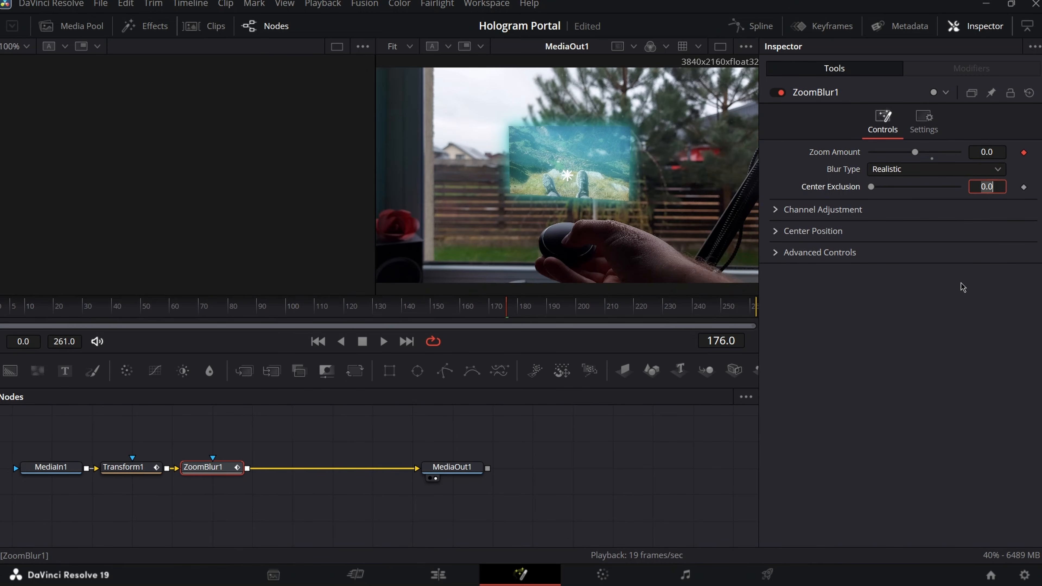
# - Move the playhead to frame 179 and step a few frames further
pyautogui.click(147, 470)
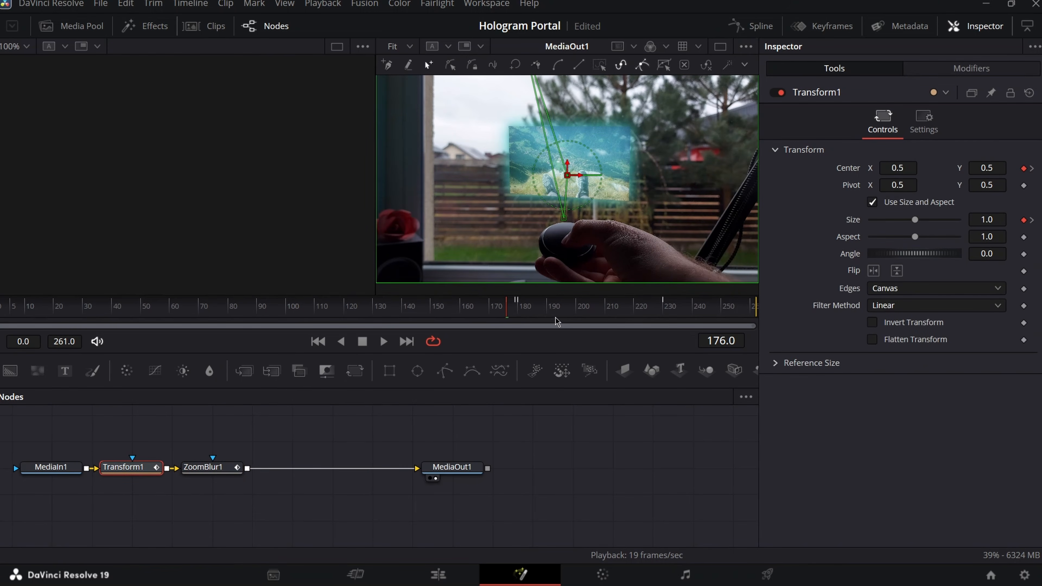
pyautogui.click(517, 312)
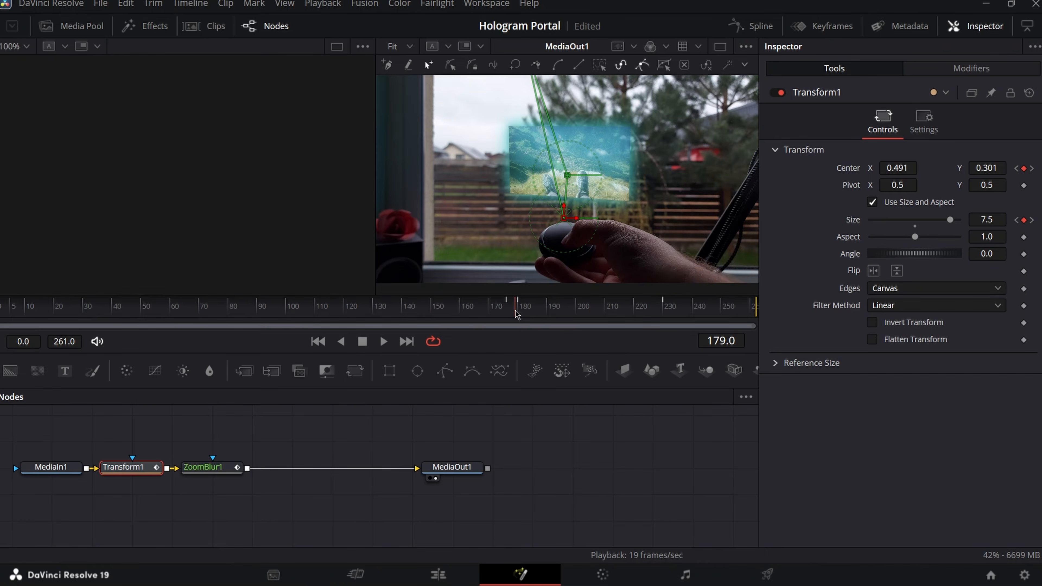
pyautogui.press('Right')
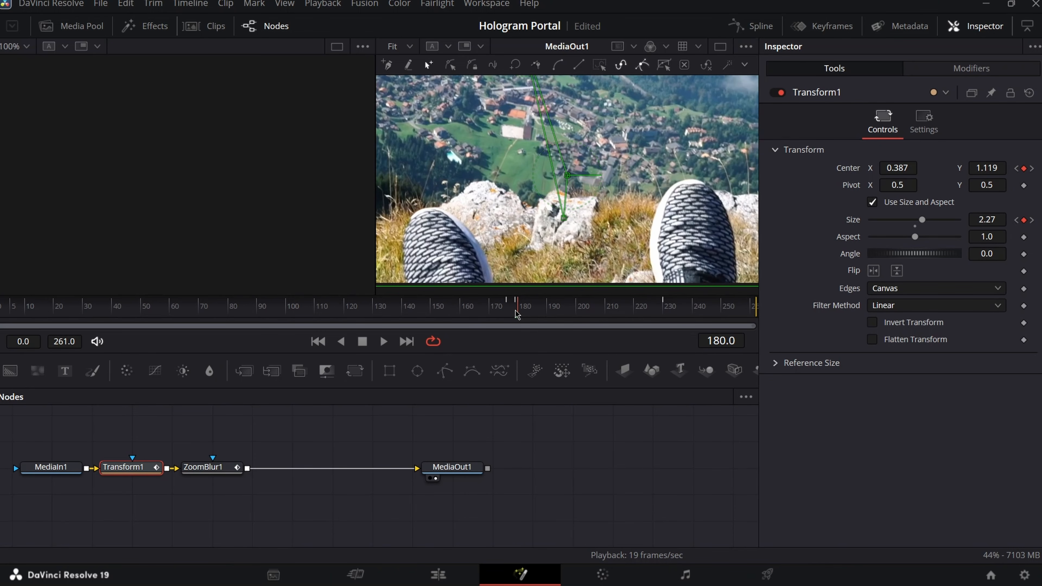
pyautogui.press('Right')
pyautogui.press('Right')
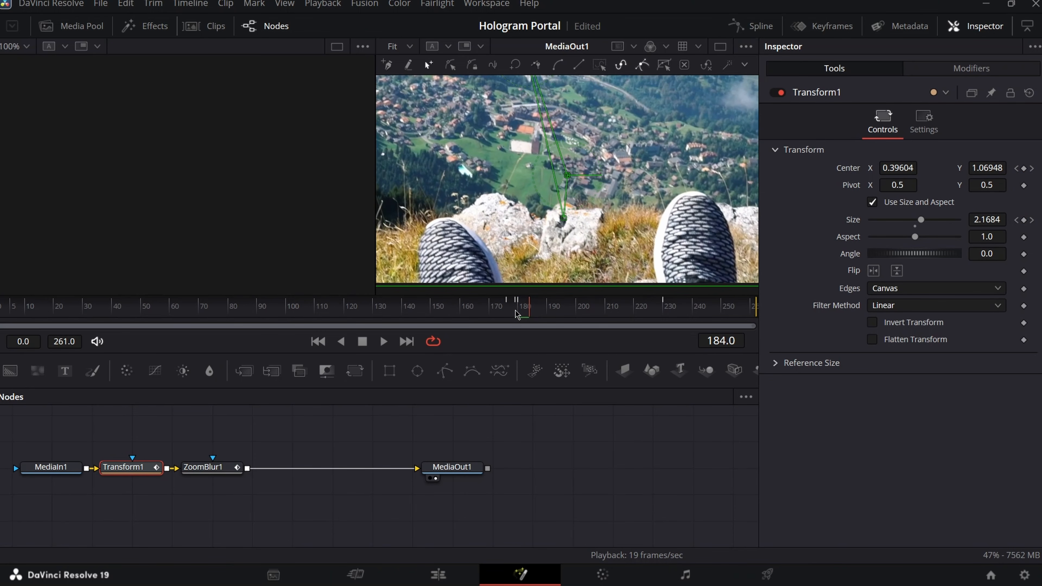
# - Key Zoom Amount to 1.0 at frame 184 and to 0 at frame 189
pyautogui.click(225, 470)
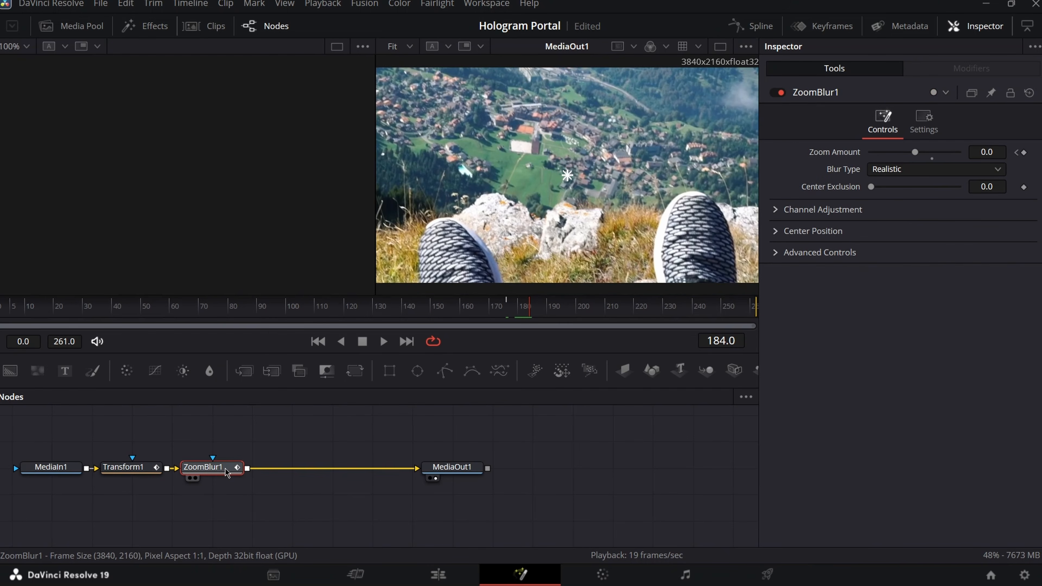
pyautogui.click(1024, 153)
pyautogui.click(987, 154)
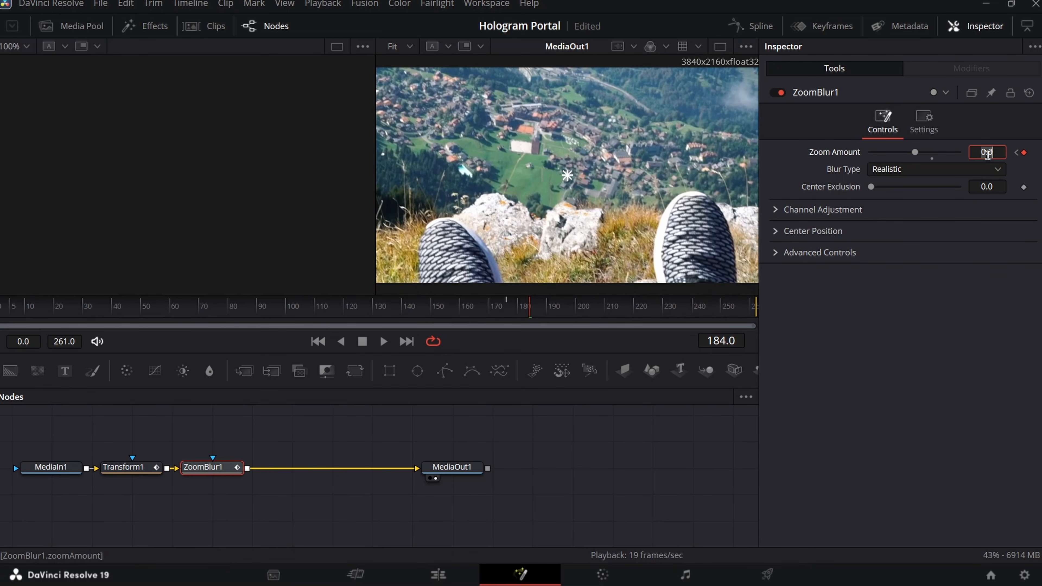
pyautogui.write('1')
pyautogui.press('Tab')
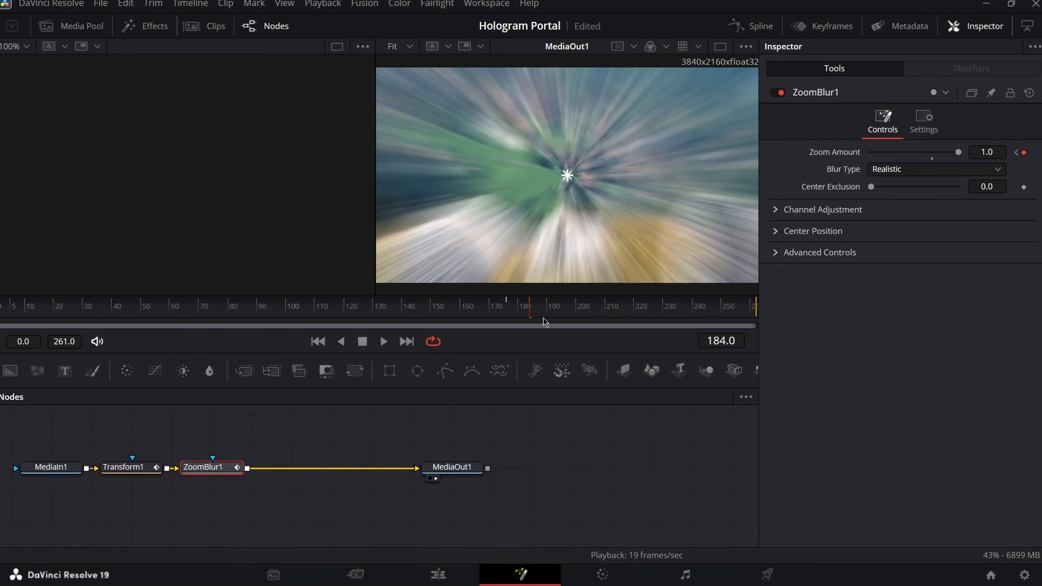
pyautogui.press('space')
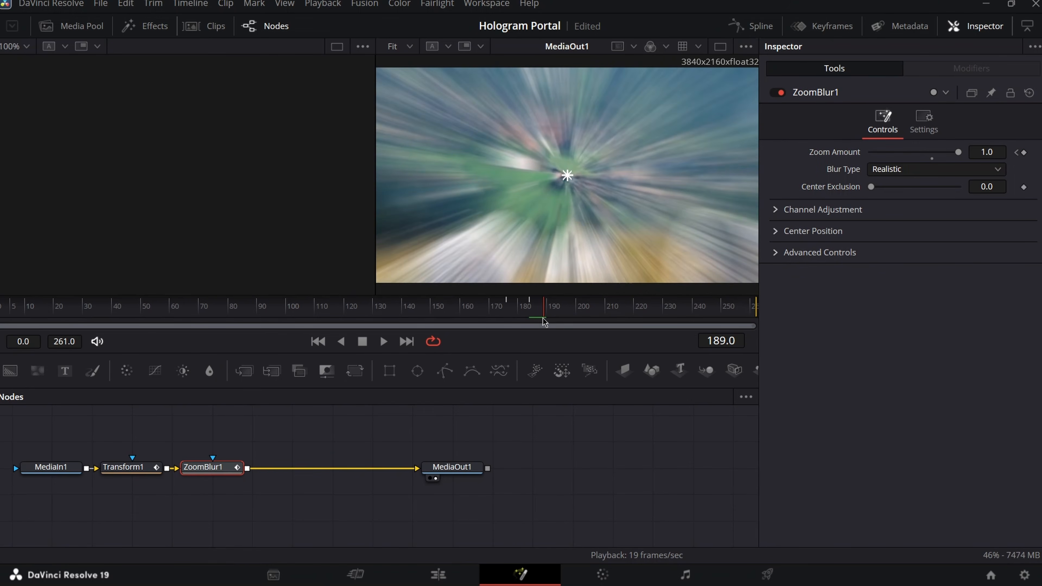
pyautogui.click(1024, 152)
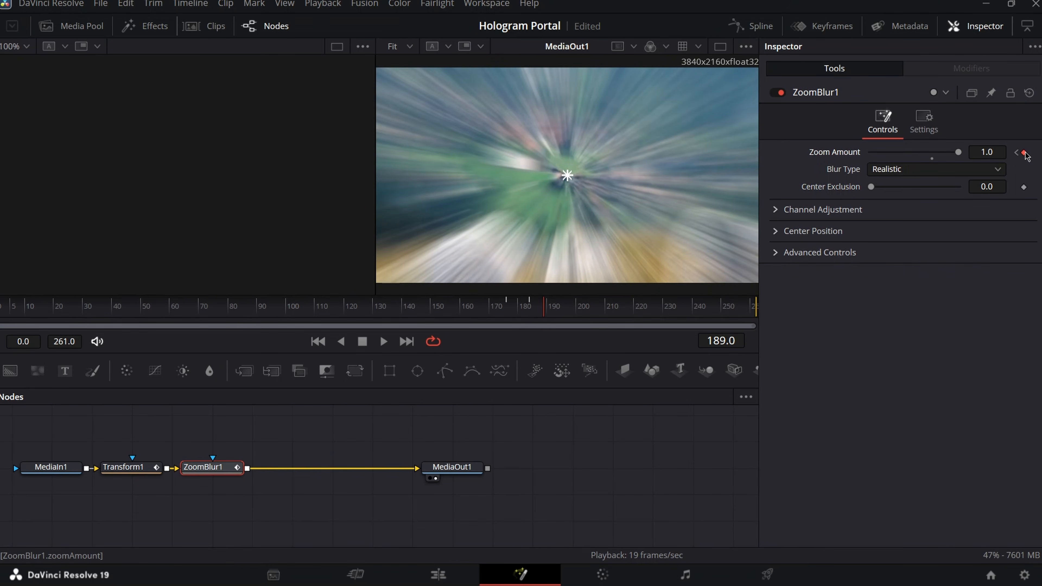
pyautogui.click(987, 152)
pyautogui.write('0')
pyautogui.press('Tab')
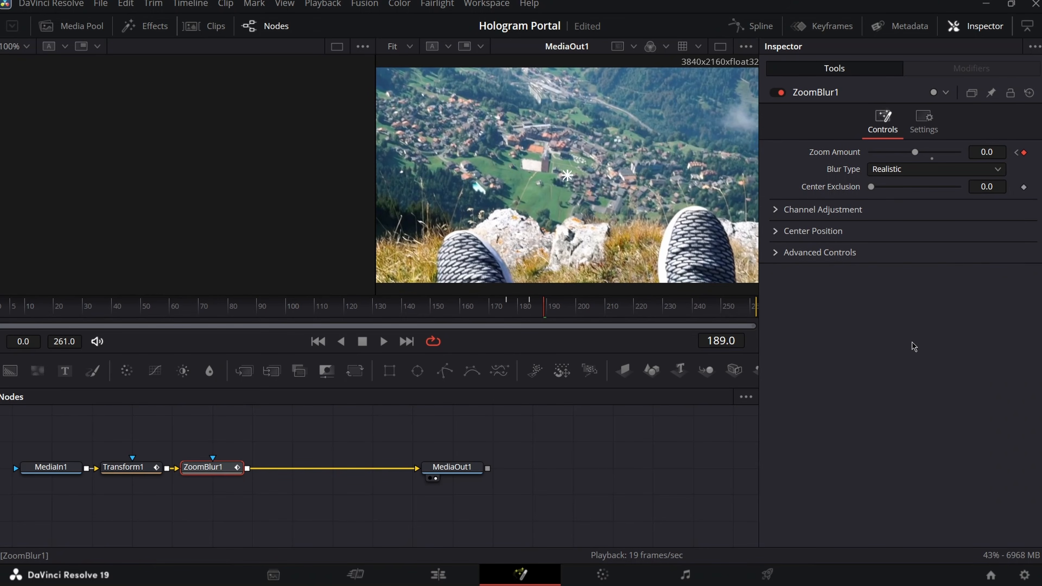
# - Key Zoom Amount to 1.0 at frame 181 and change frame 184's key to 0
pyautogui.moveTo(491, 312); pyautogui.dragTo(519, 312)
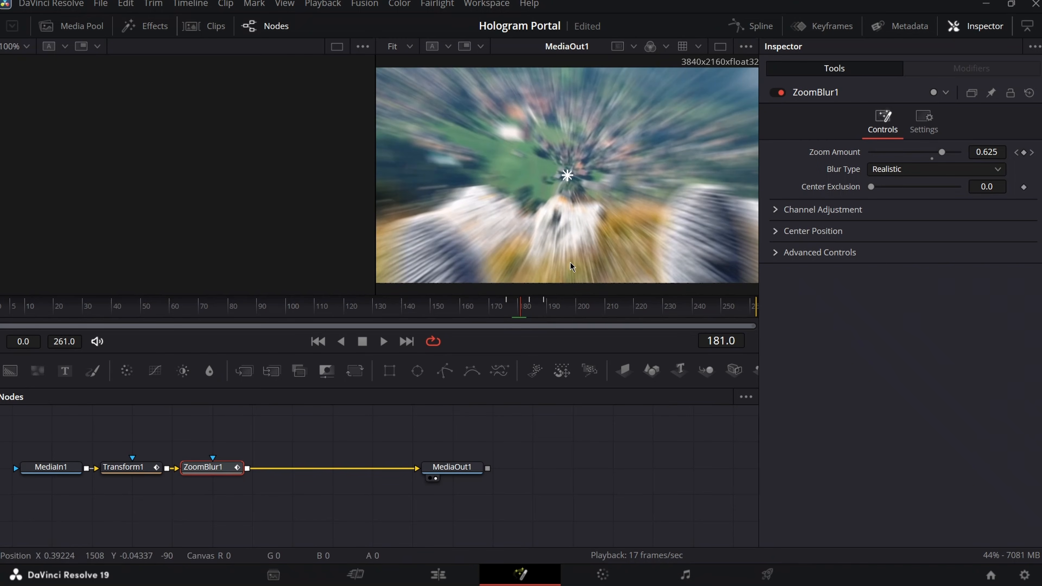
pyautogui.click(1023, 153)
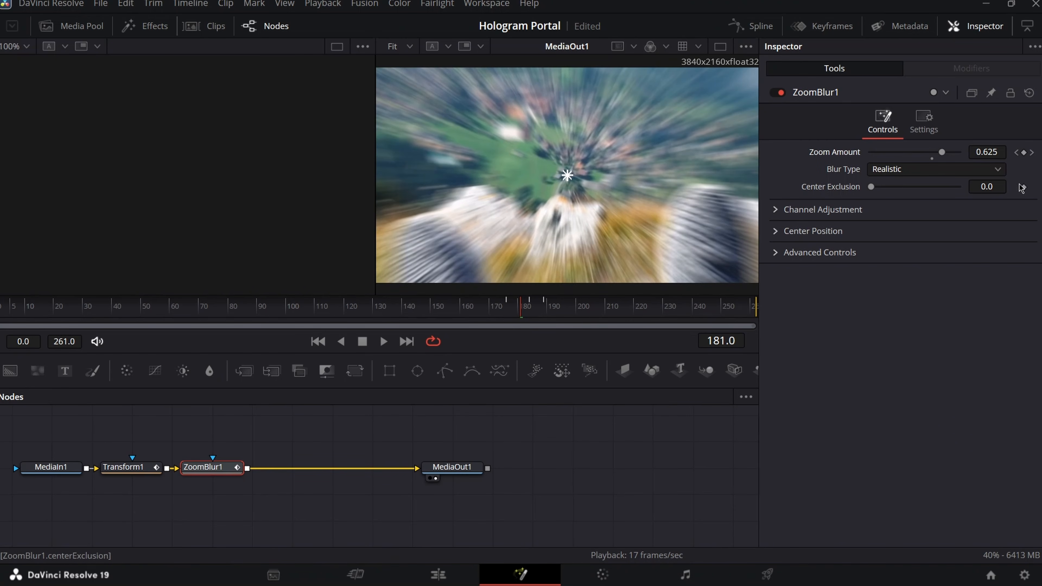
pyautogui.click(987, 151)
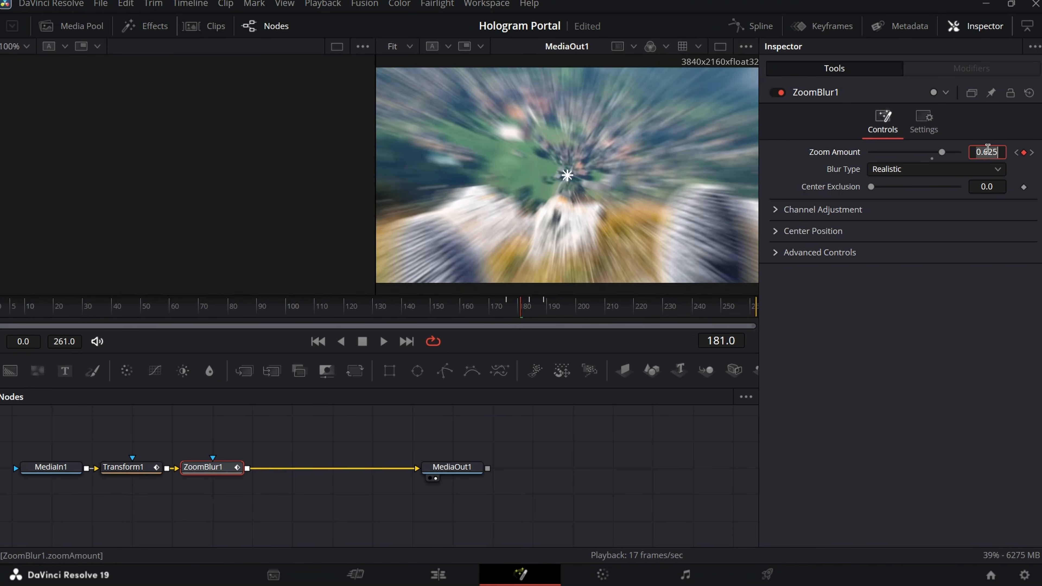
pyautogui.write('1')
pyautogui.press('Tab')
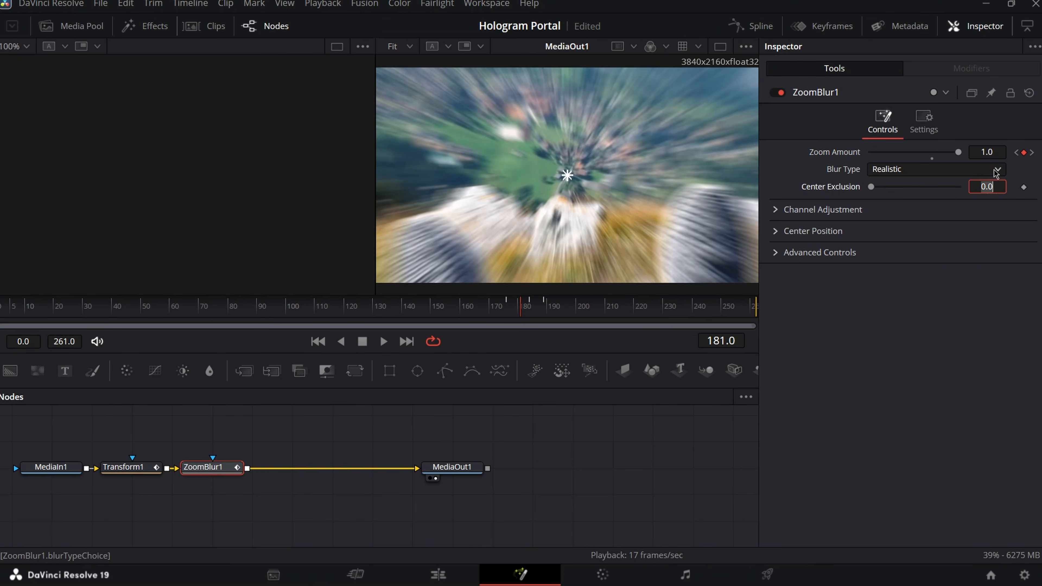
pyautogui.click(1033, 153)
pyautogui.doubleClick(995, 155)
pyautogui.write('0')
pyautogui.press('Tab')
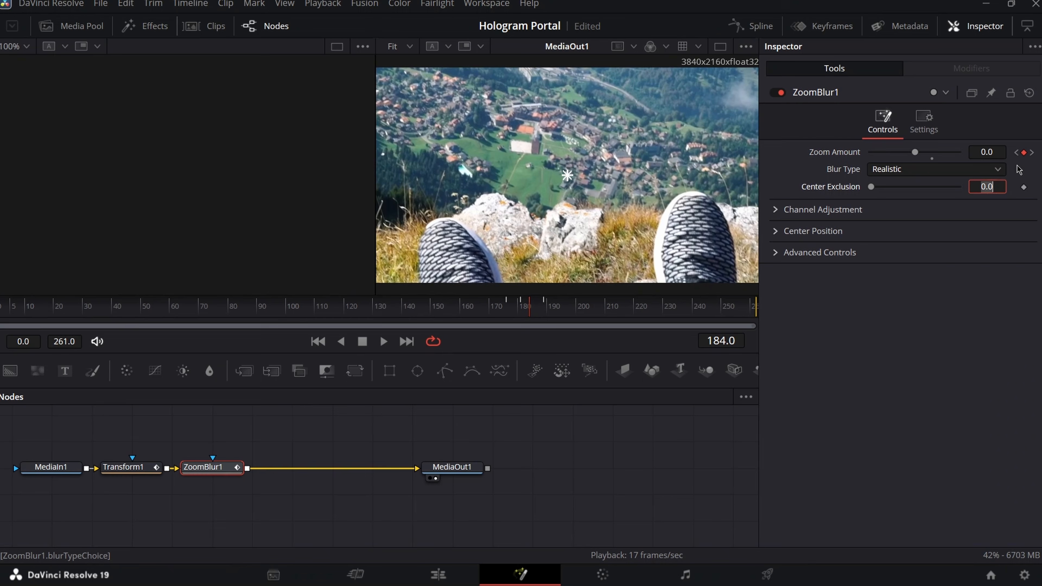
pyautogui.click(1033, 153)
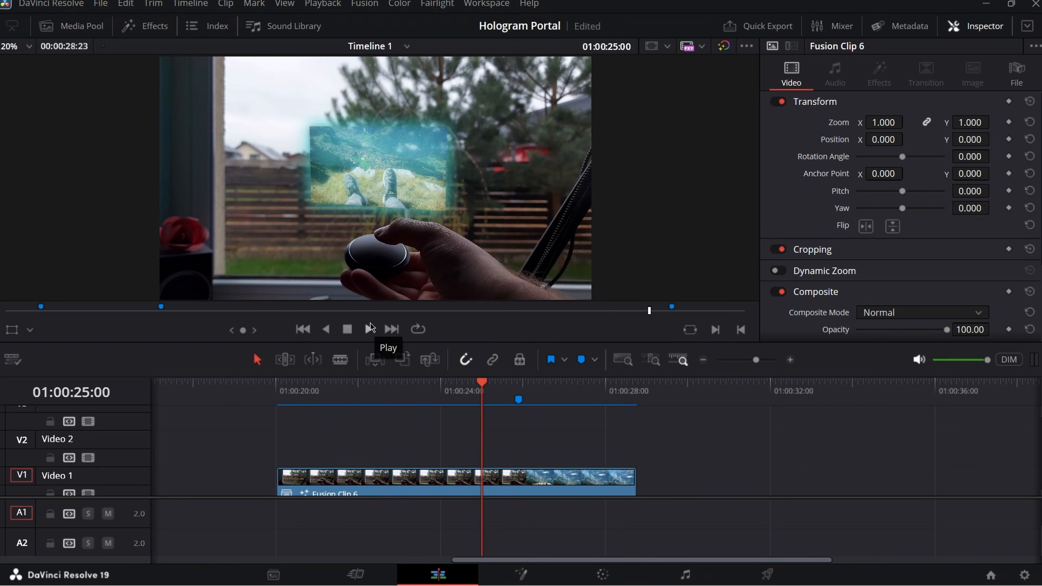
pyautogui.click(369, 329)
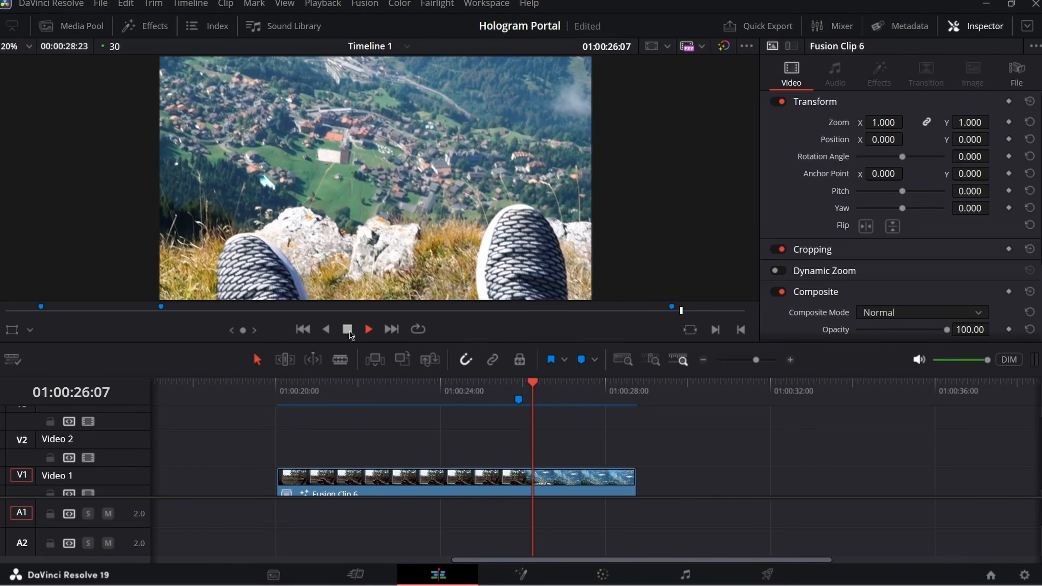
pyautogui.click(487, 391)
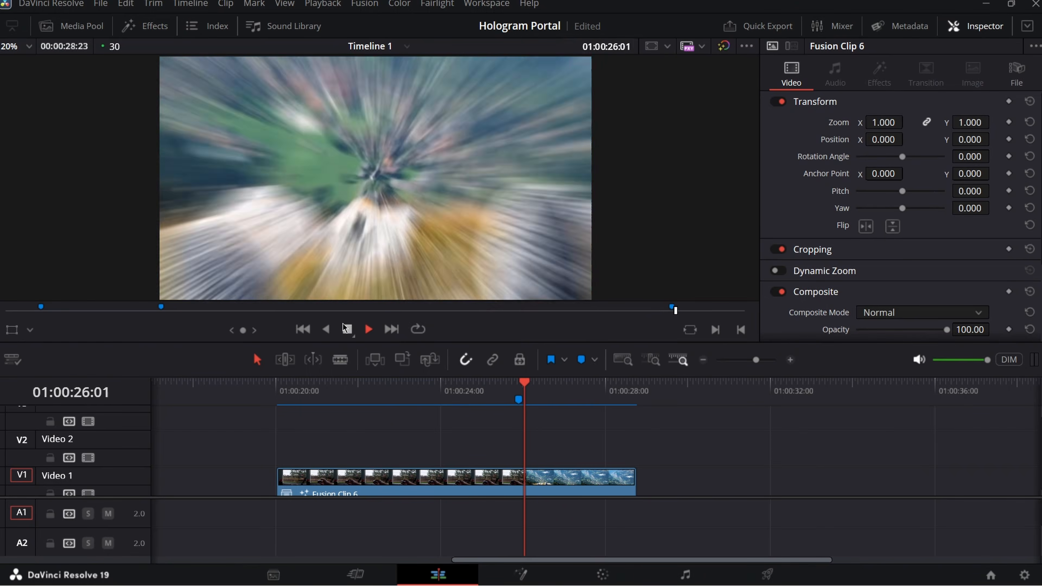
pyautogui.click(475, 390)
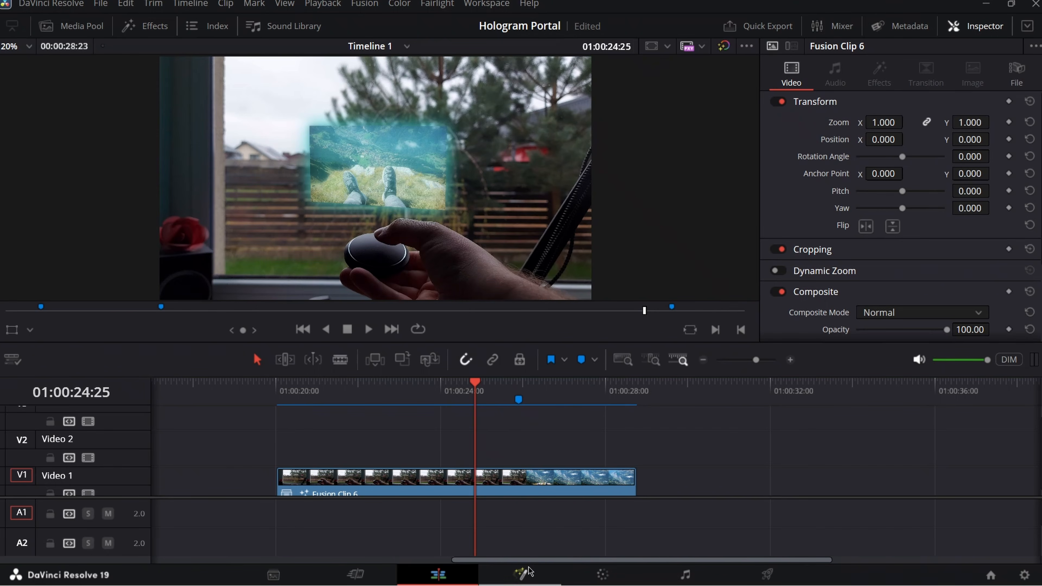
pyautogui.click(528, 568)
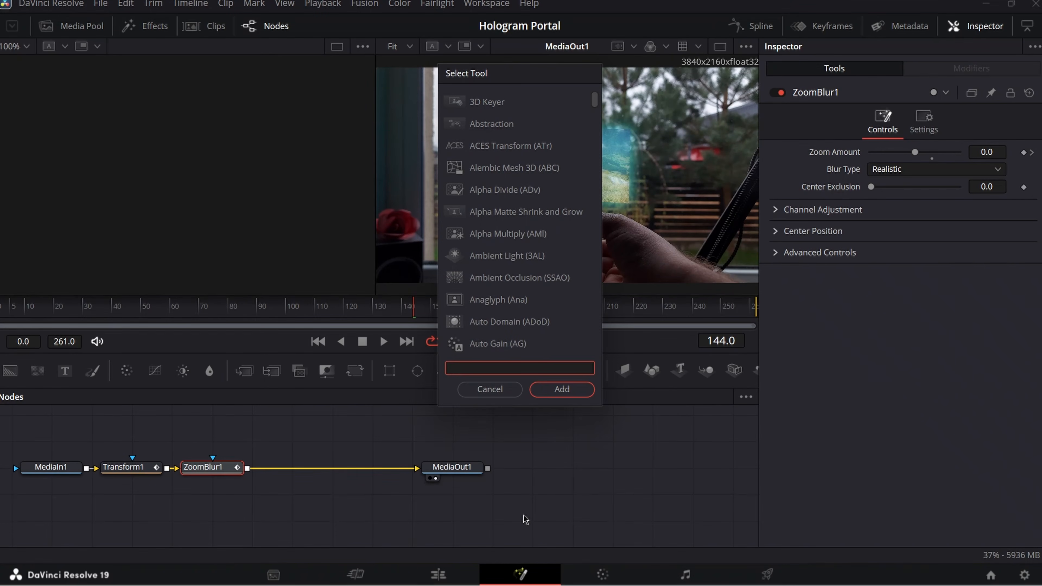
# - Add a Camera Shake node after ZoomBlur1 and key its Overall Strength to 0 at frame 165
pyautogui.write('camera')
pyautogui.press('Return')
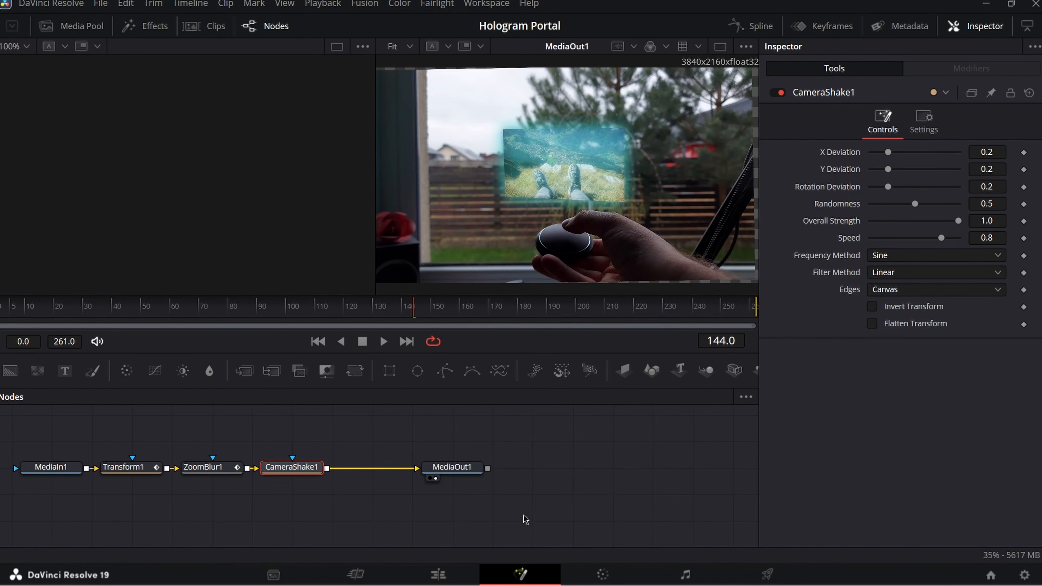
pyautogui.click(124, 467)
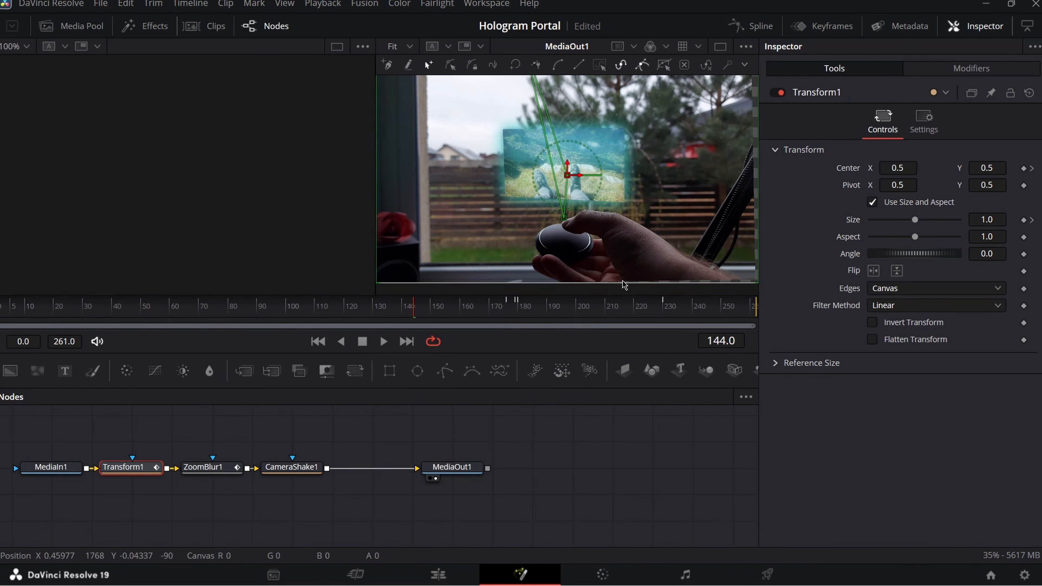
pyautogui.click(508, 315)
pyautogui.click(477, 313)
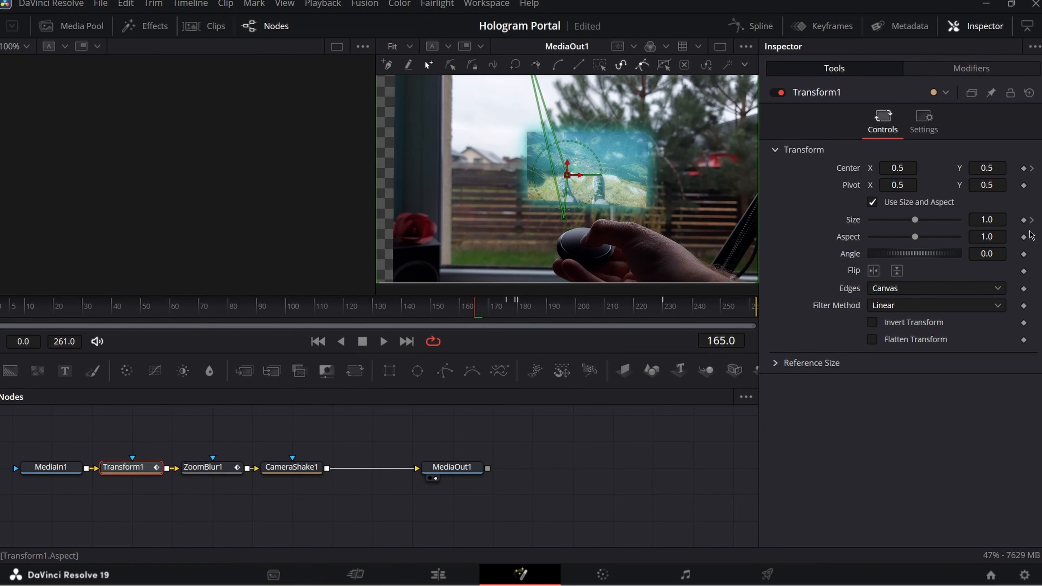
pyautogui.click(286, 467)
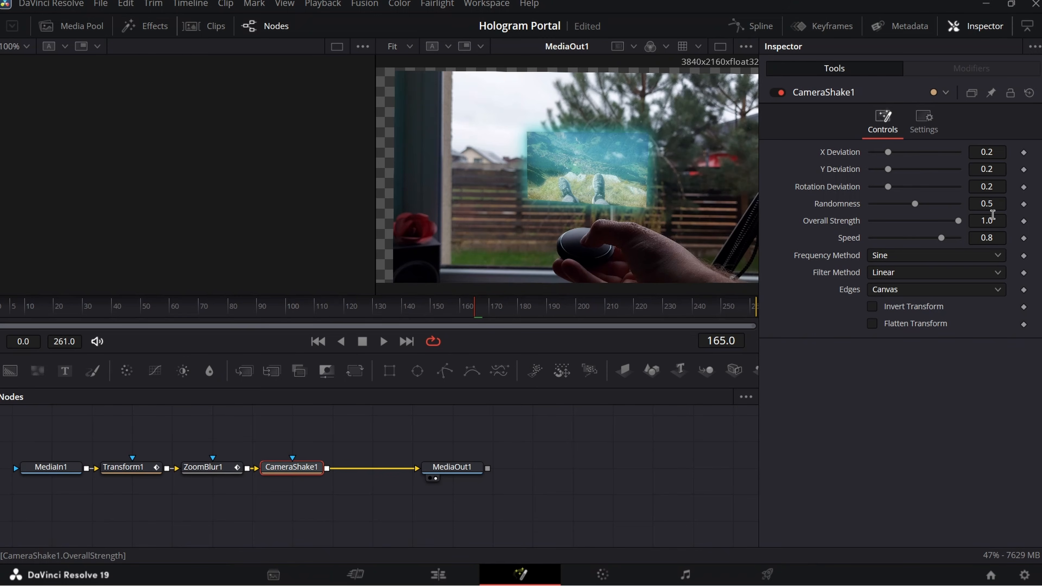
pyautogui.click(1023, 222)
pyautogui.click(987, 220)
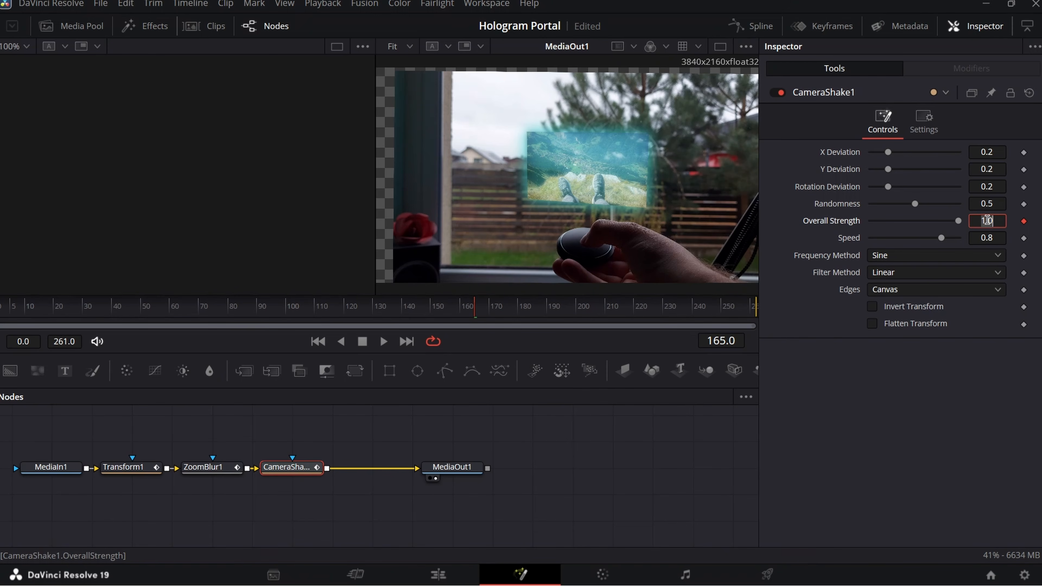
pyautogui.write('0')
pyautogui.press('Return')
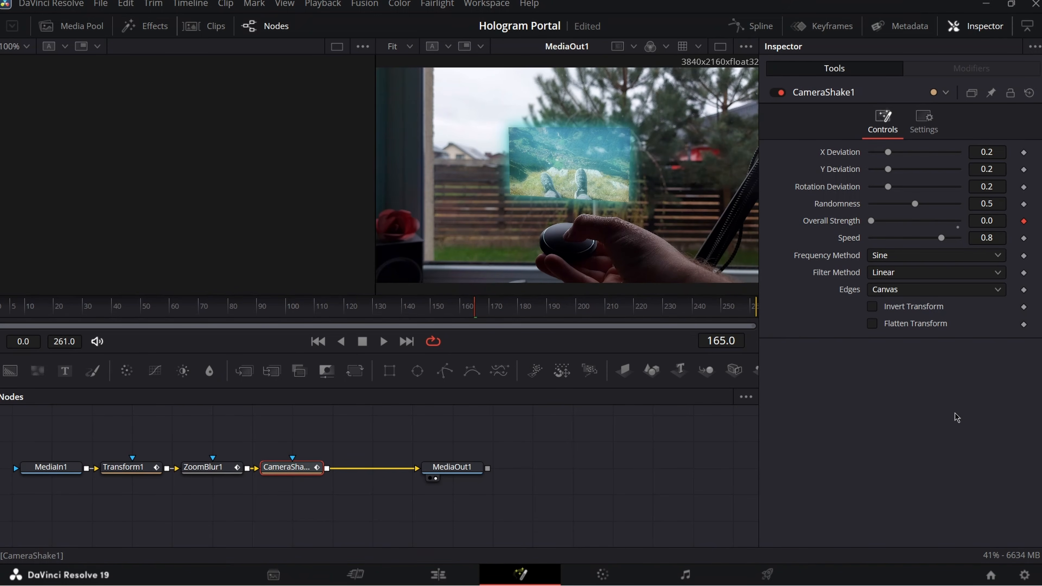
pyautogui.click(204, 468)
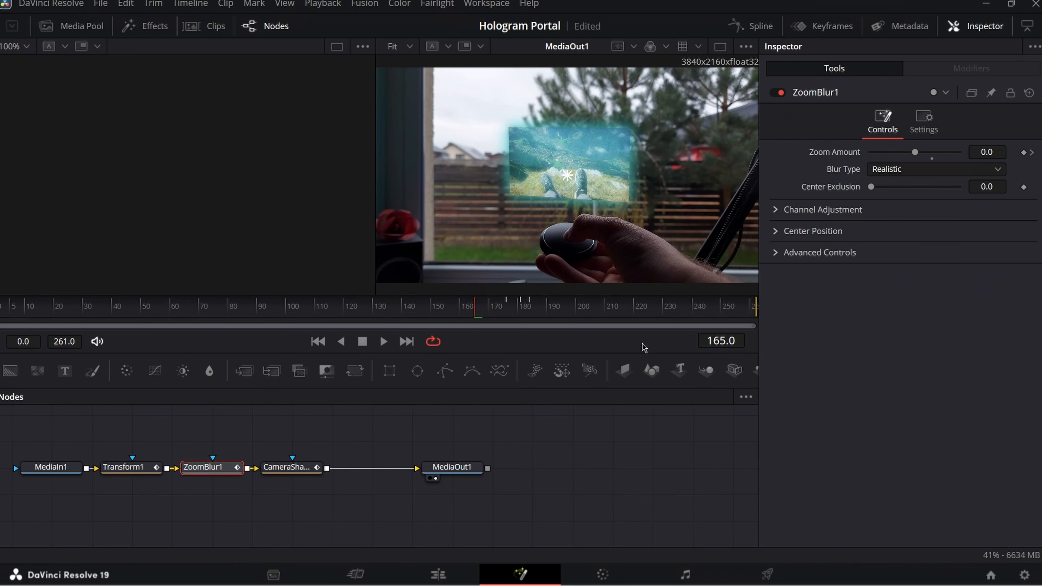
# - Key CameraShake1's Overall Strength to 1.0 at frame 181
pyautogui.click(524, 312)
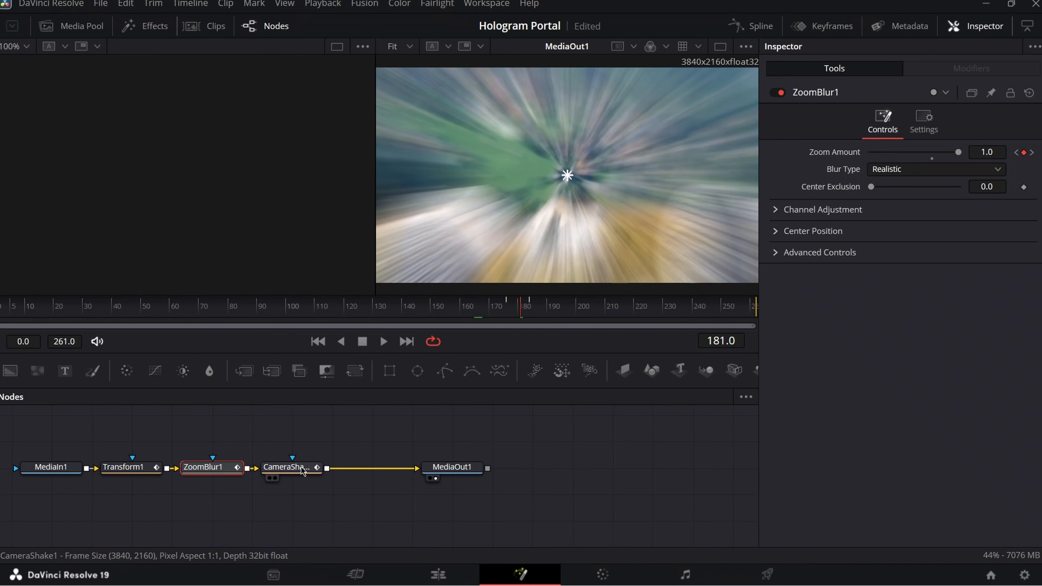
pyautogui.click(301, 466)
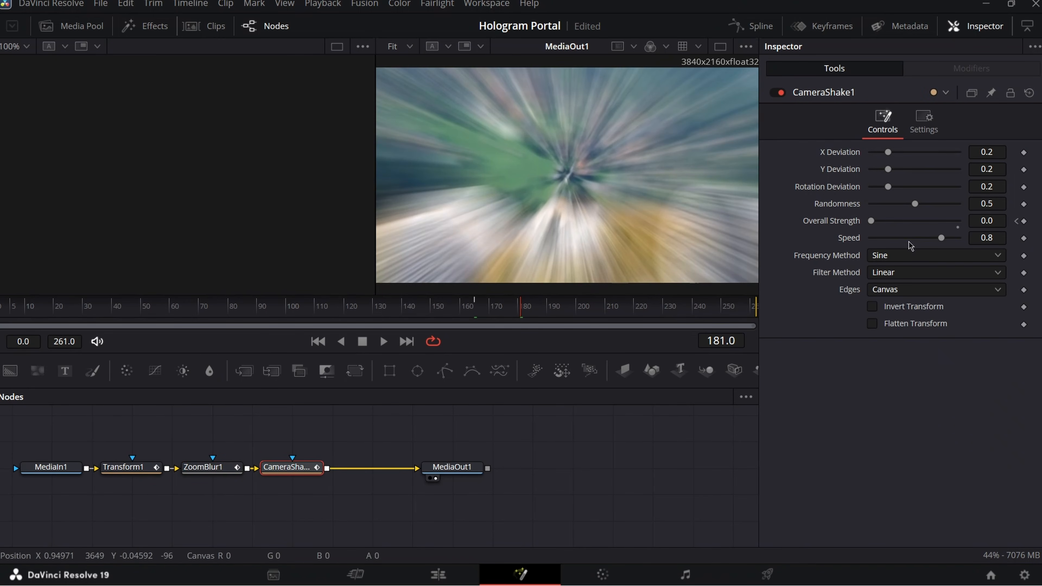
pyautogui.click(1025, 221)
pyautogui.click(987, 221)
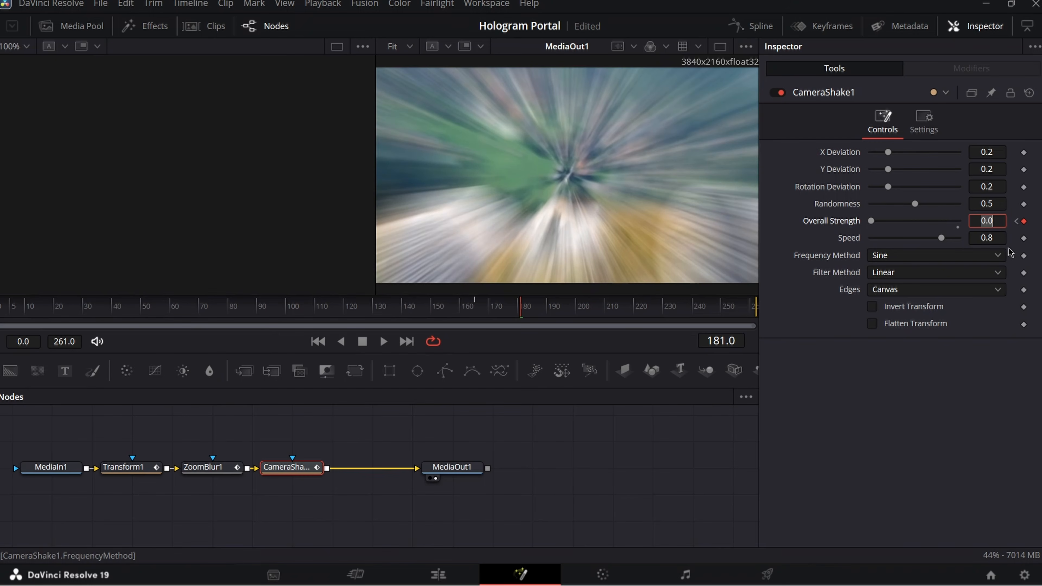
pyautogui.write('1')
pyautogui.press('Tab')
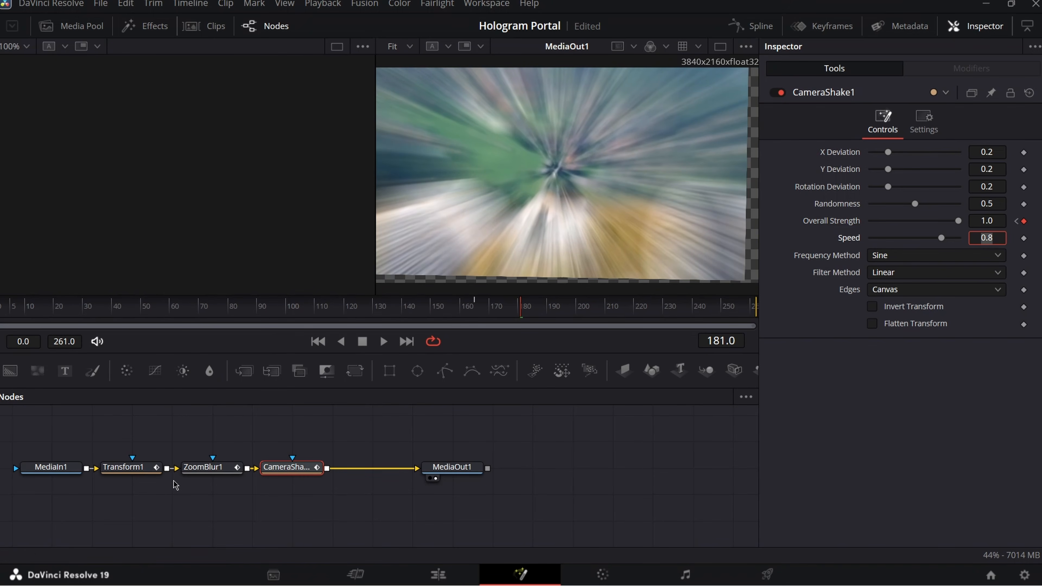
# - Add an Overall Strength keyframe at frame 184 and start editing its value
pyautogui.click(206, 468)
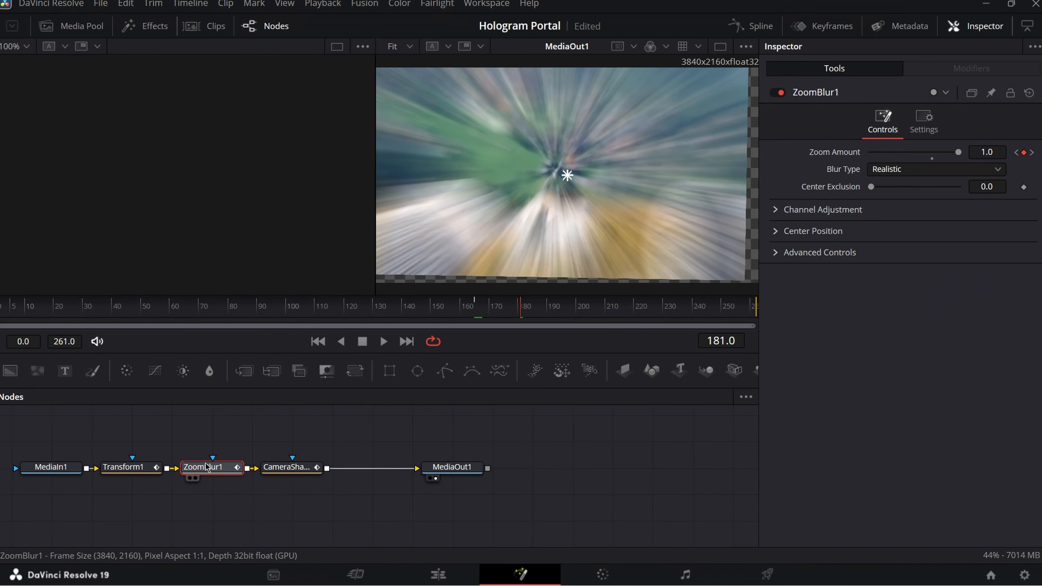
pyautogui.click(529, 312)
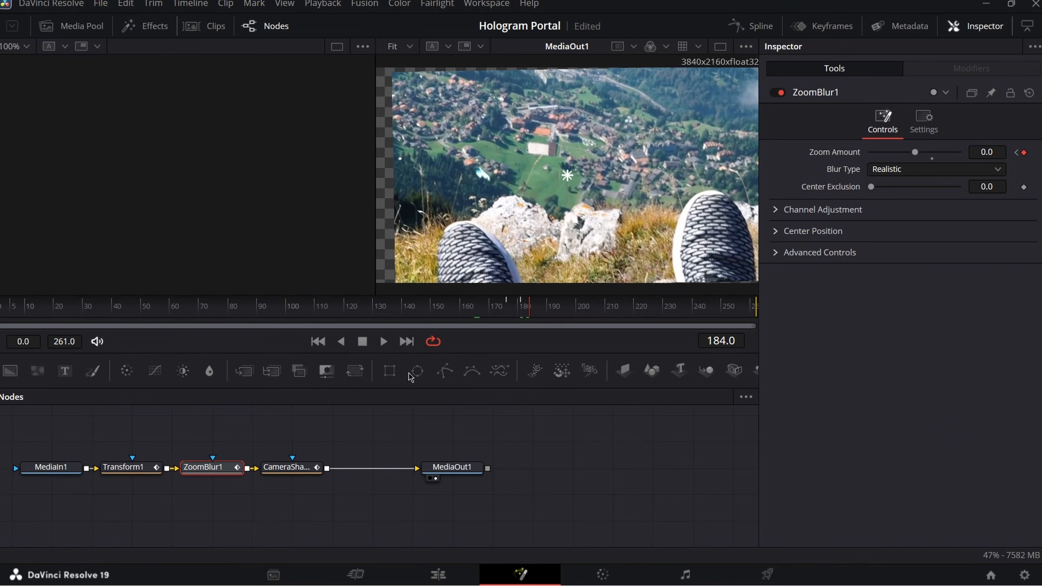
pyautogui.click(287, 468)
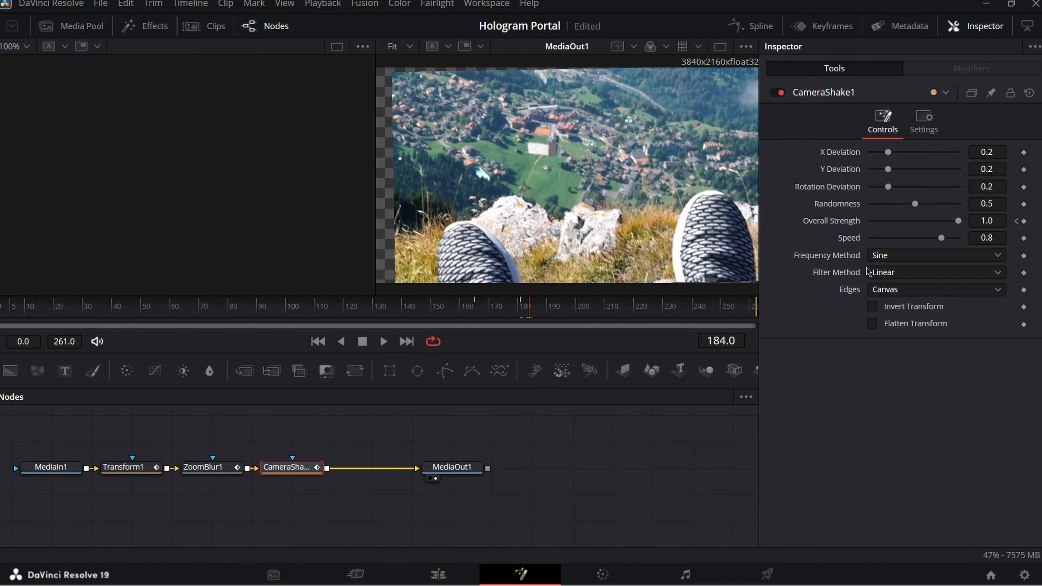
pyautogui.click(1024, 221)
pyautogui.click(986, 221)
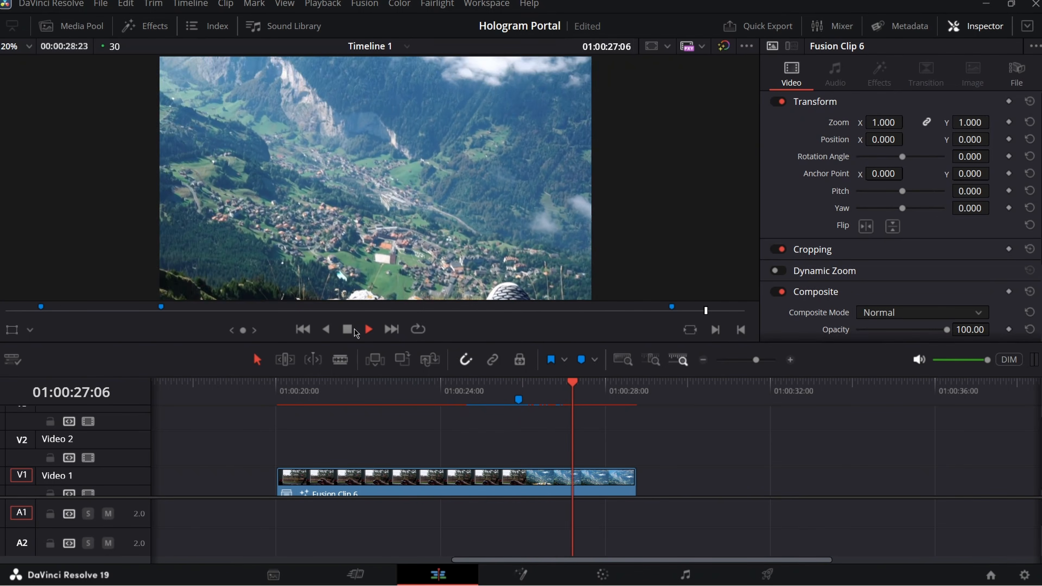
# - Stop playback and scrub the playhead back and forth through Fusion Clip 6's portal zoom
pyautogui.click(347, 329)
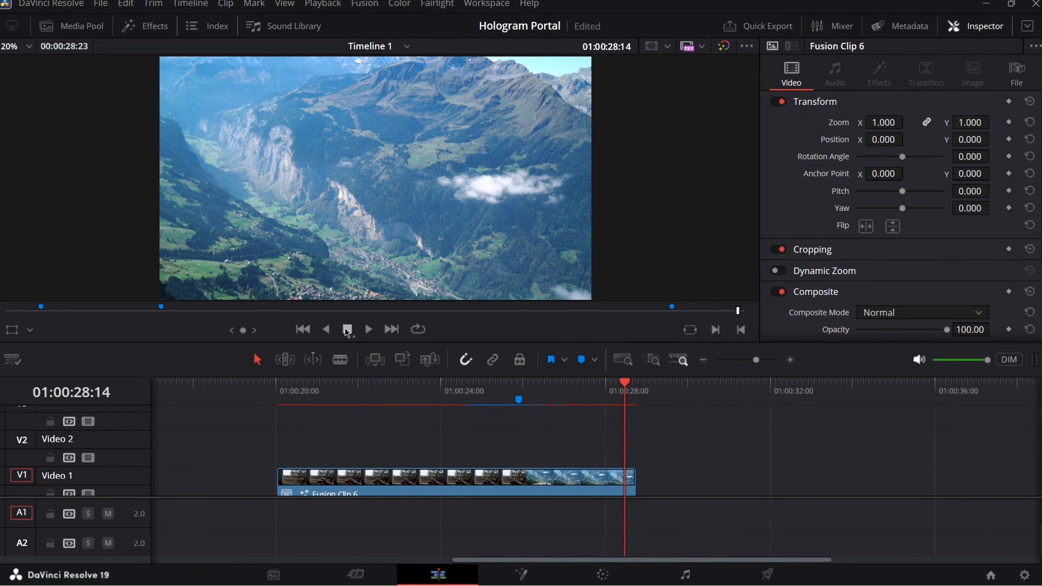
pyautogui.click(469, 390)
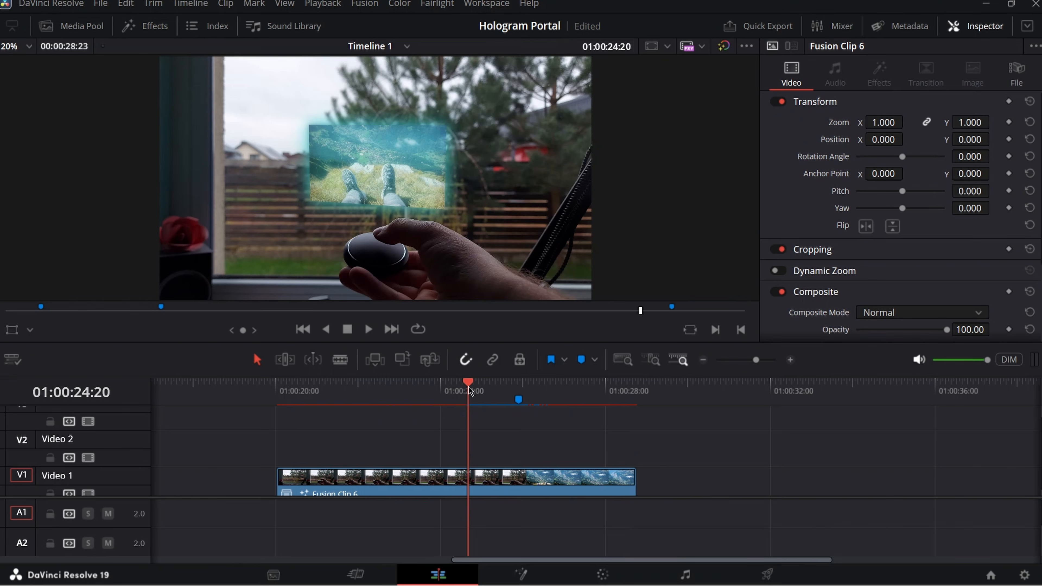
pyautogui.moveTo(469, 390)
pyautogui.mouseDown()
pyautogui.moveTo(456, 390)
pyautogui.moveTo(516, 394)
pyautogui.mouseUp()
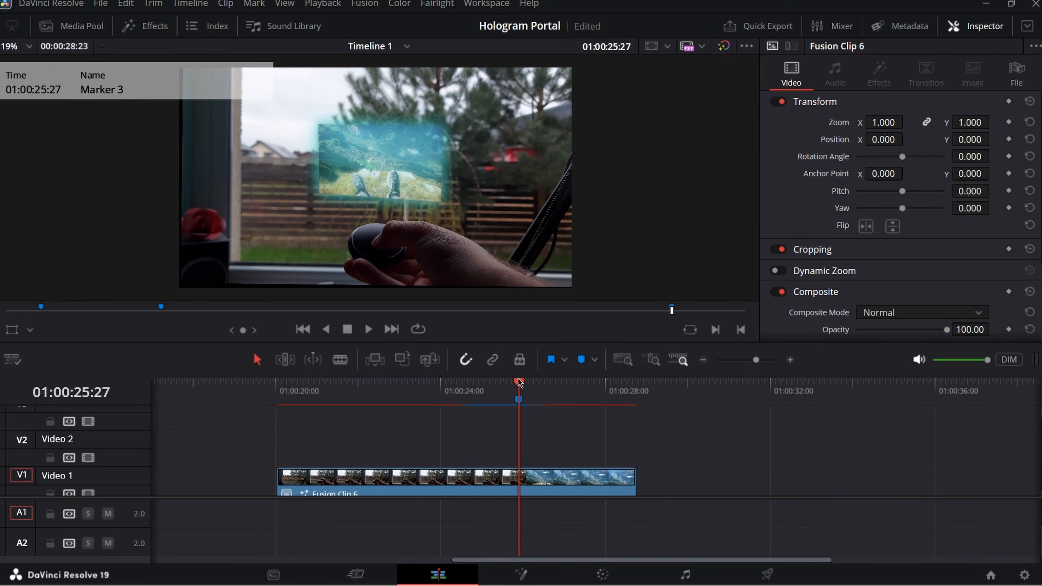
pyautogui.moveTo(519, 382); pyautogui.dragTo(501, 383)
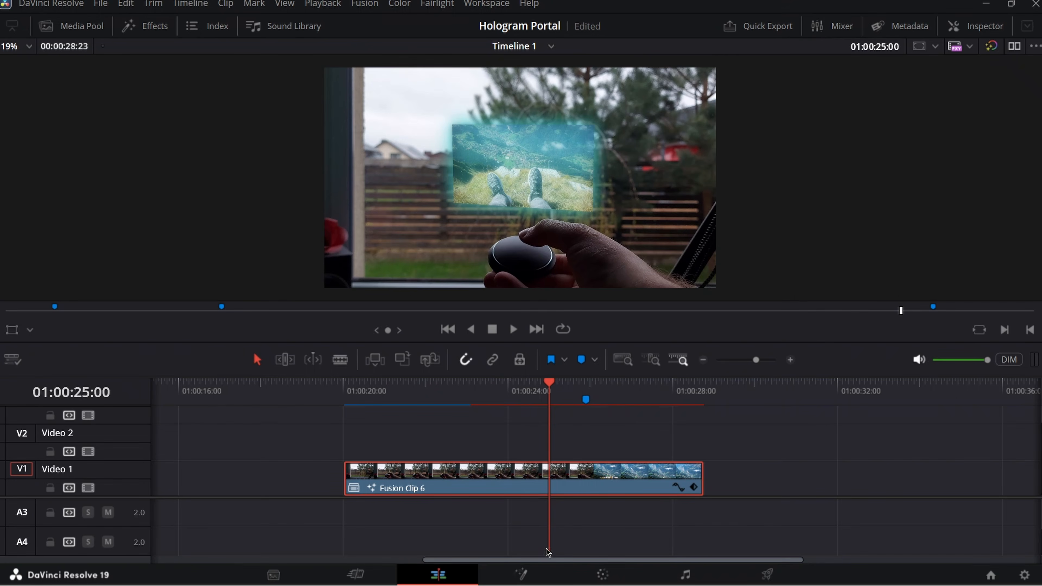
# - Back in Fusion at frame 177, add a Displace node after CameraShake1
pyautogui.click(521, 574)
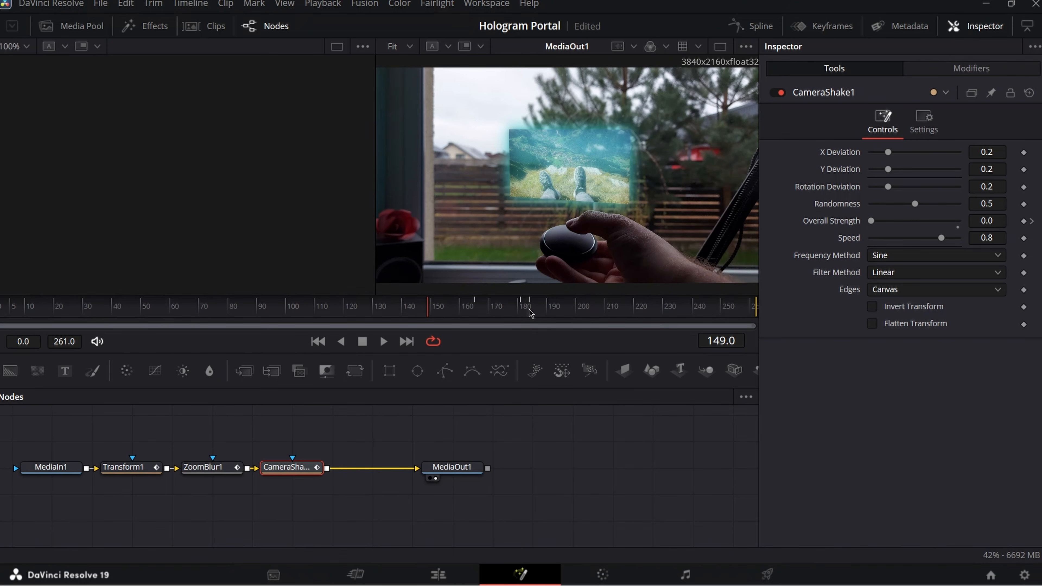
pyautogui.click(510, 312)
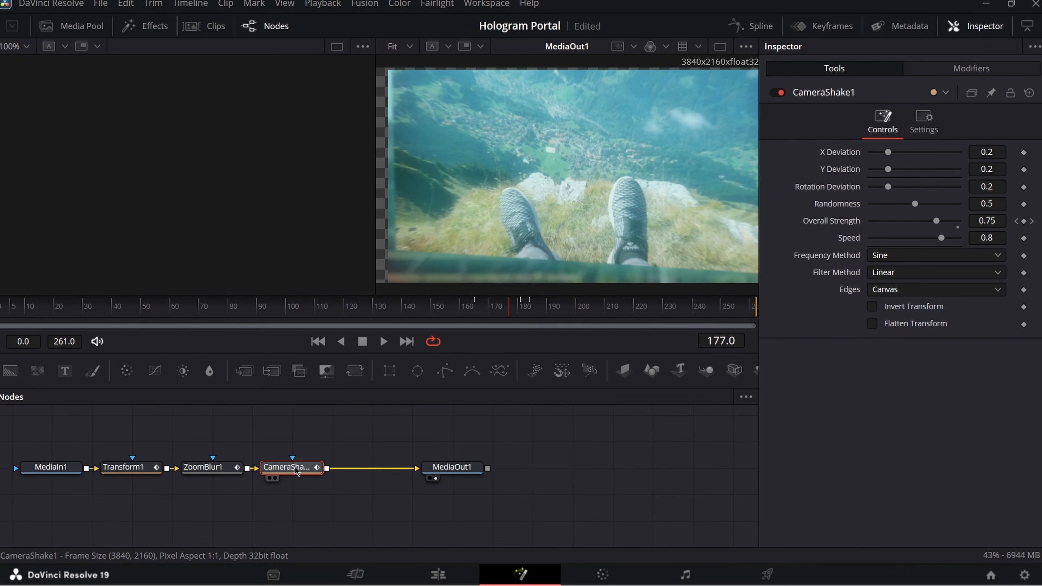
pyautogui.hotkey('shift', 'space')
pyautogui.write('camer')
pyautogui.press('BackSpace')
pyautogui.press('BackSpace')
pyautogui.press('BackSpace')
pyautogui.press('BackSpace')
pyautogui.press('BackSpace')
pyautogui.write('displ')
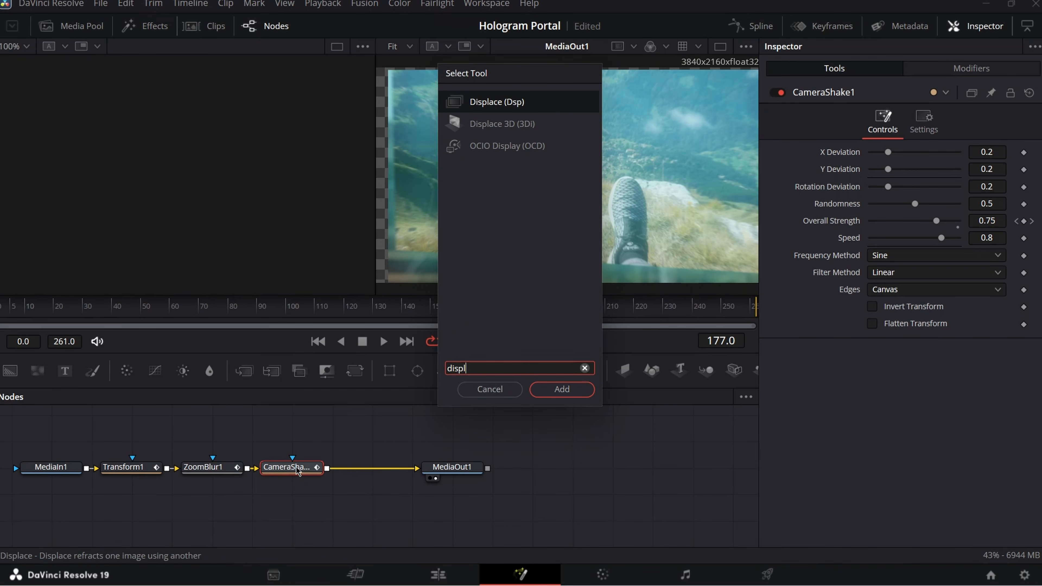
pyautogui.press('Return')
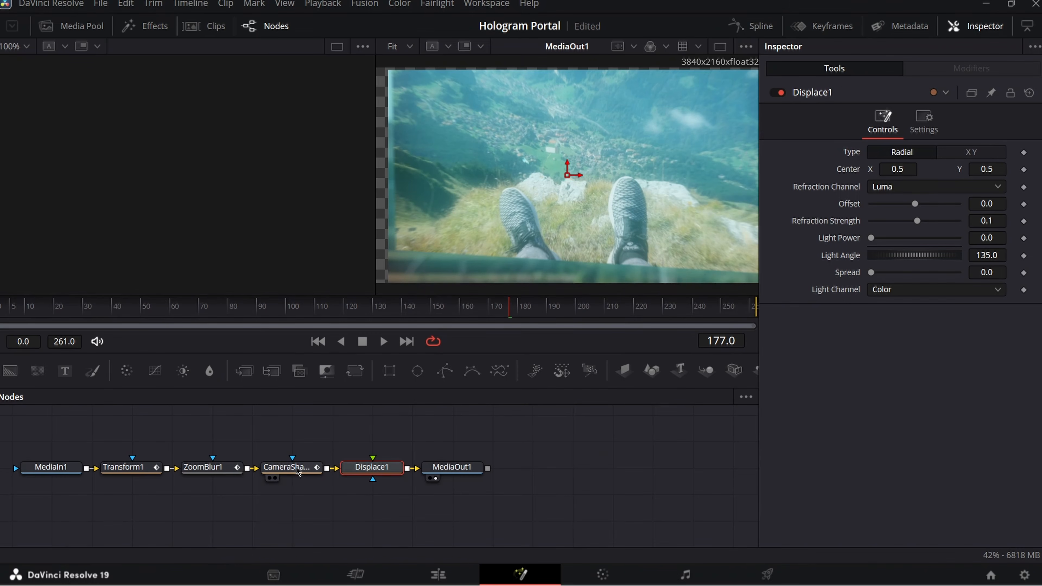
# - Add a FastNoise generator, delete Merge1, and wire FastNoise1 into Displace1's foreground input
pyautogui.hotkey('shift', 'space')
pyautogui.write('fast')
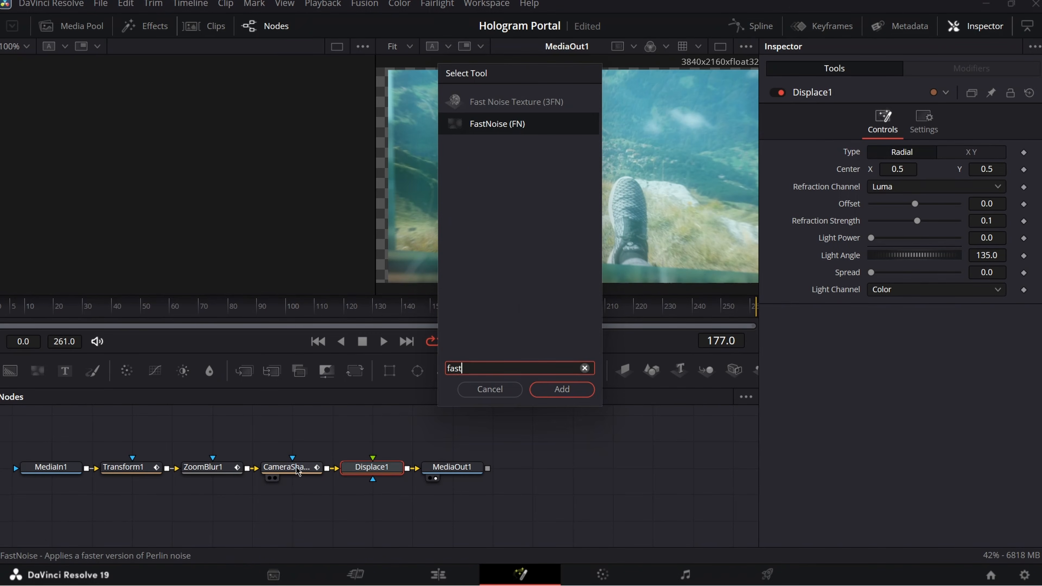
pyautogui.press('Return')
pyautogui.moveTo(61, 497); pyautogui.dragTo(372, 459)
pyautogui.moveTo(385, 499); pyautogui.dragTo(404, 513)
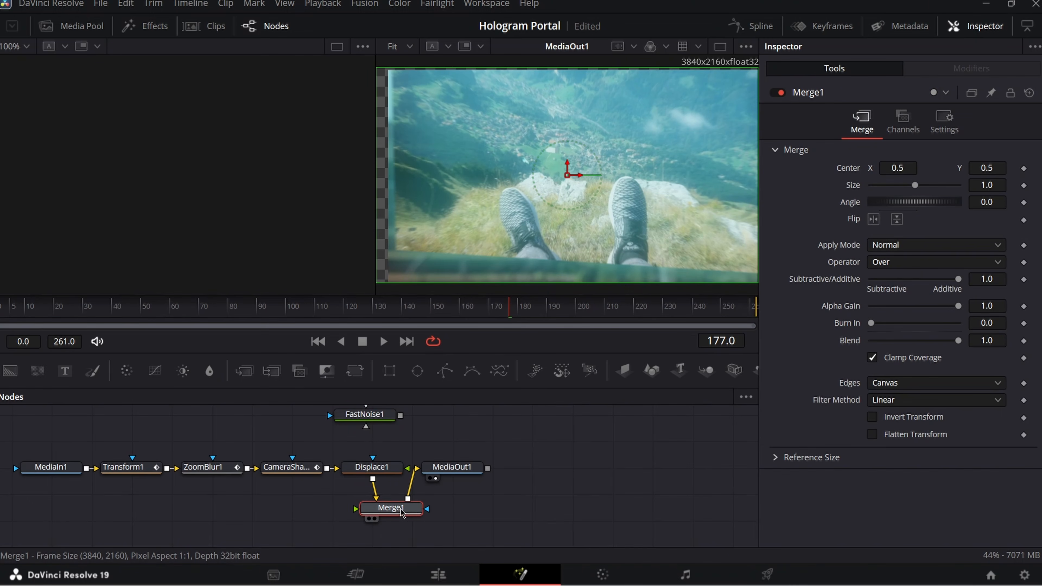
pyautogui.press('Delete')
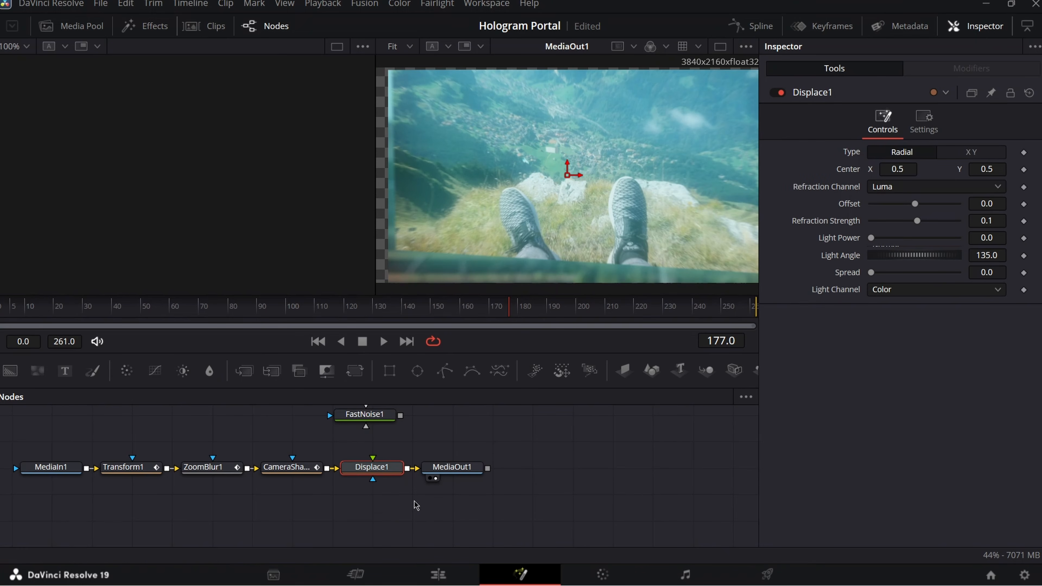
pyautogui.moveTo(401, 416); pyautogui.dragTo(373, 461)
pyautogui.moveTo(366, 415); pyautogui.dragTo(367, 432)
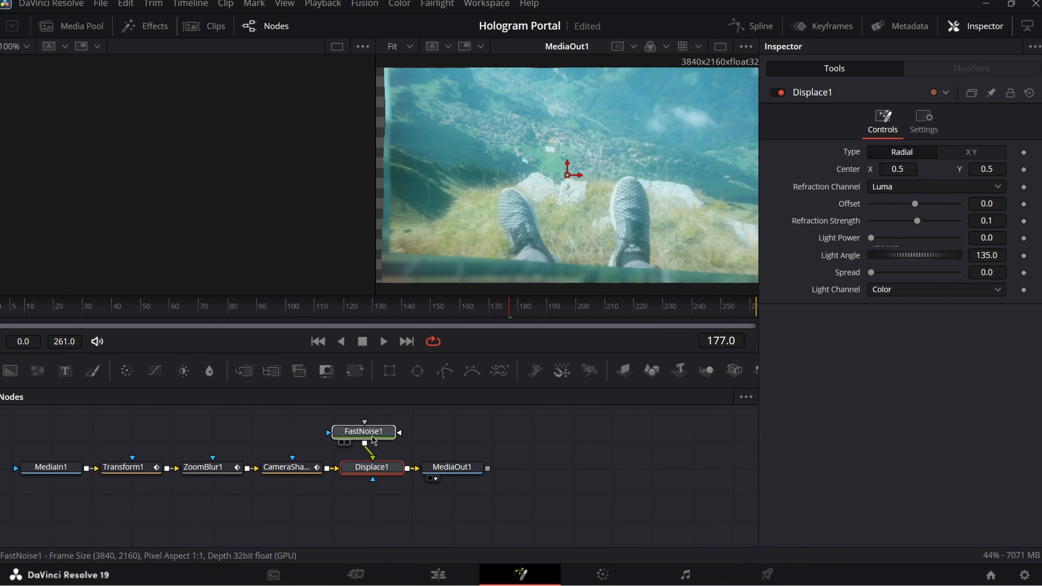
pyautogui.click(220, 470)
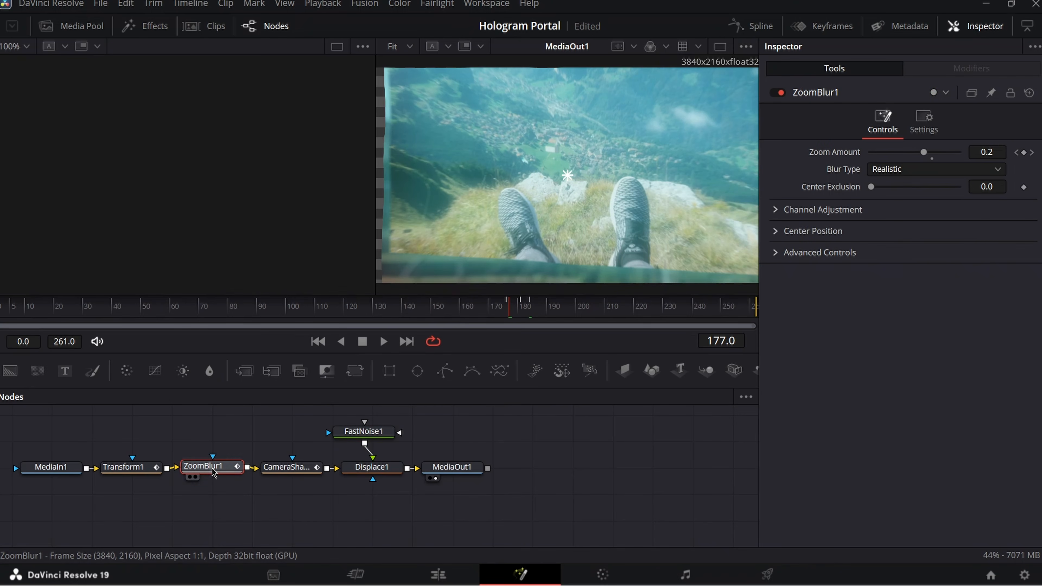
pyautogui.click(509, 314)
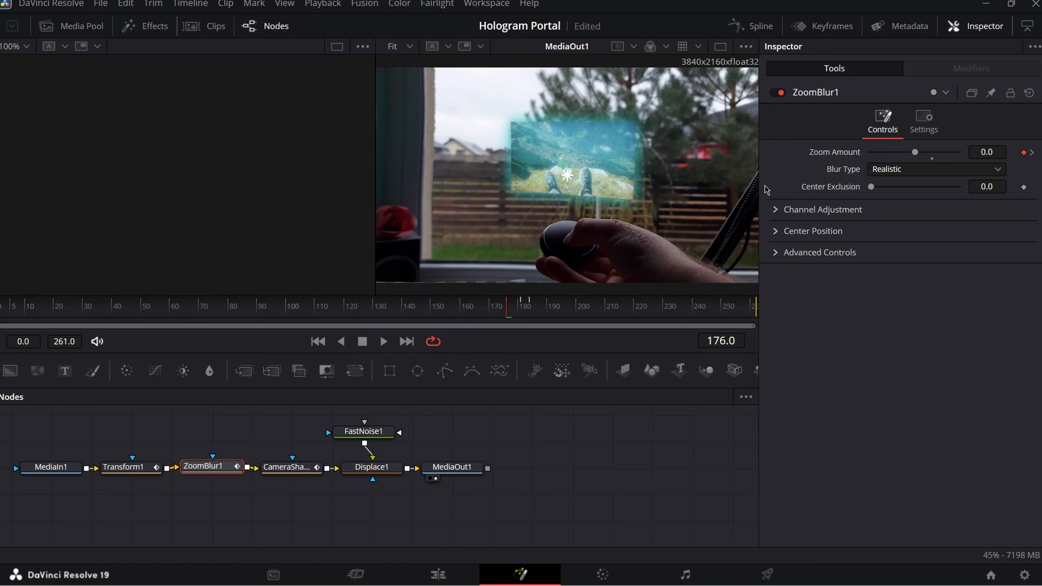
pyautogui.click(372, 467)
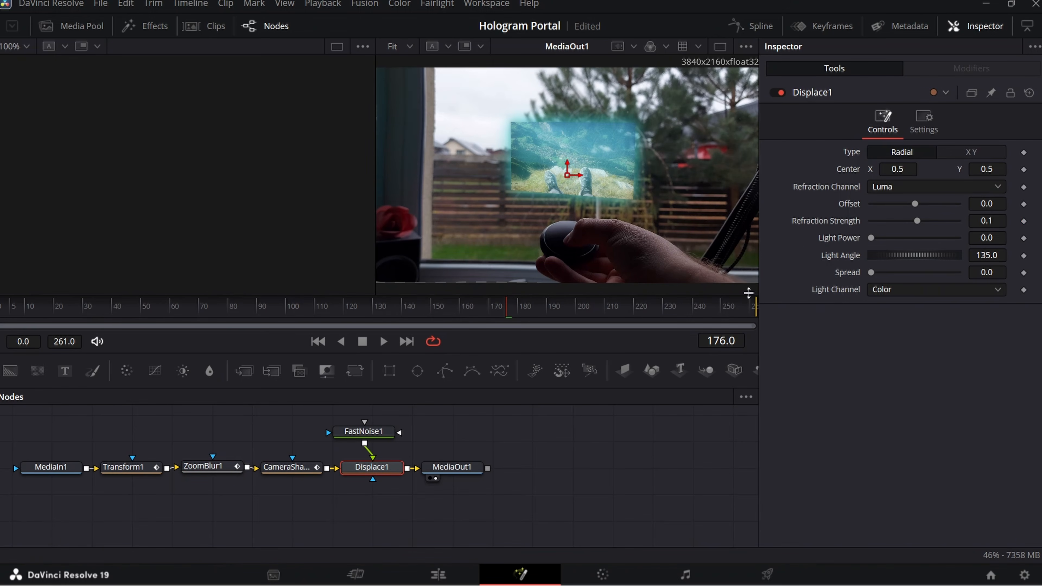
pyautogui.click(1024, 221)
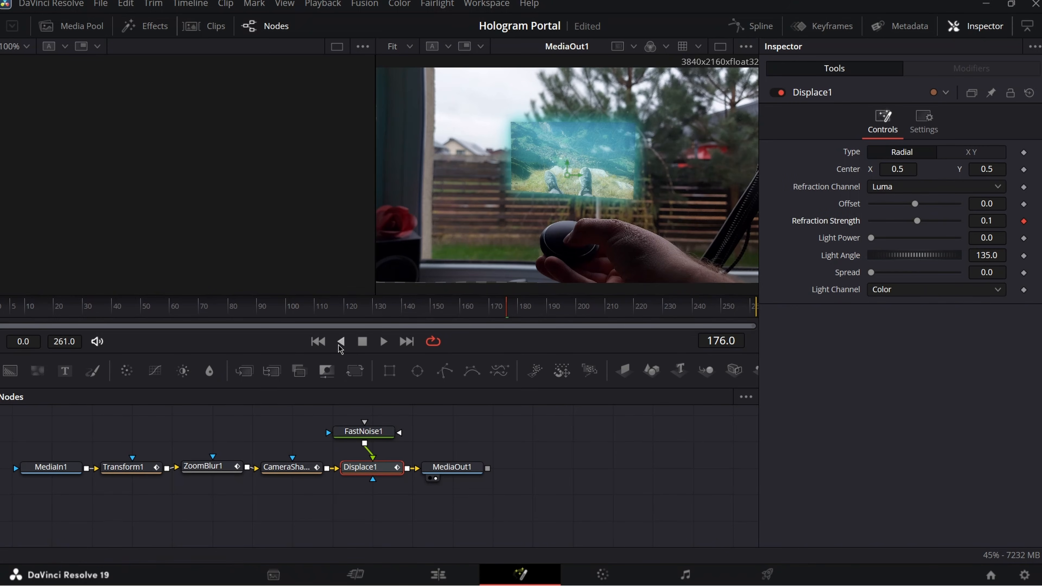
pyautogui.click(203, 467)
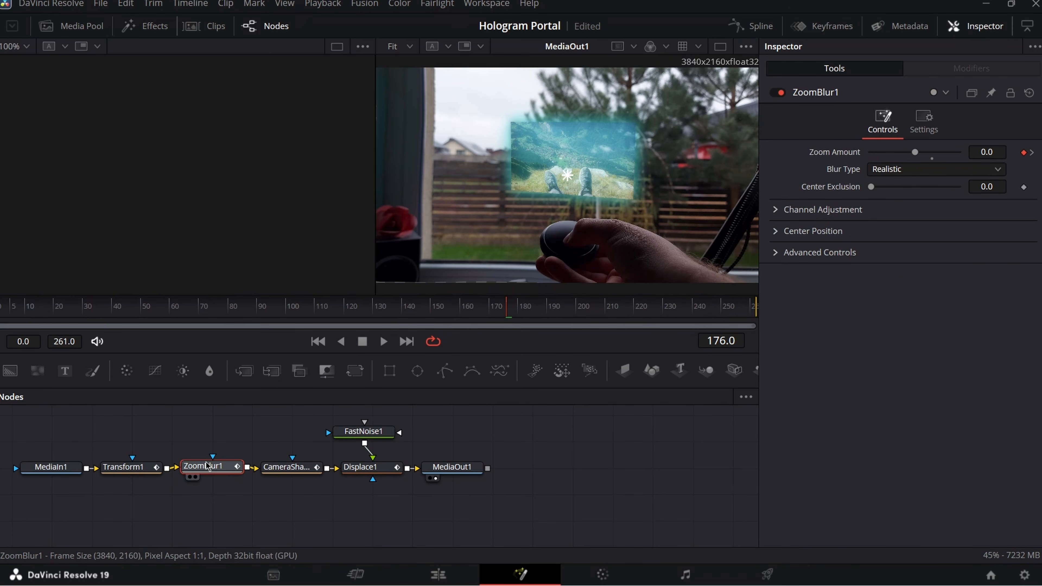
pyautogui.click(521, 306)
pyautogui.click(369, 467)
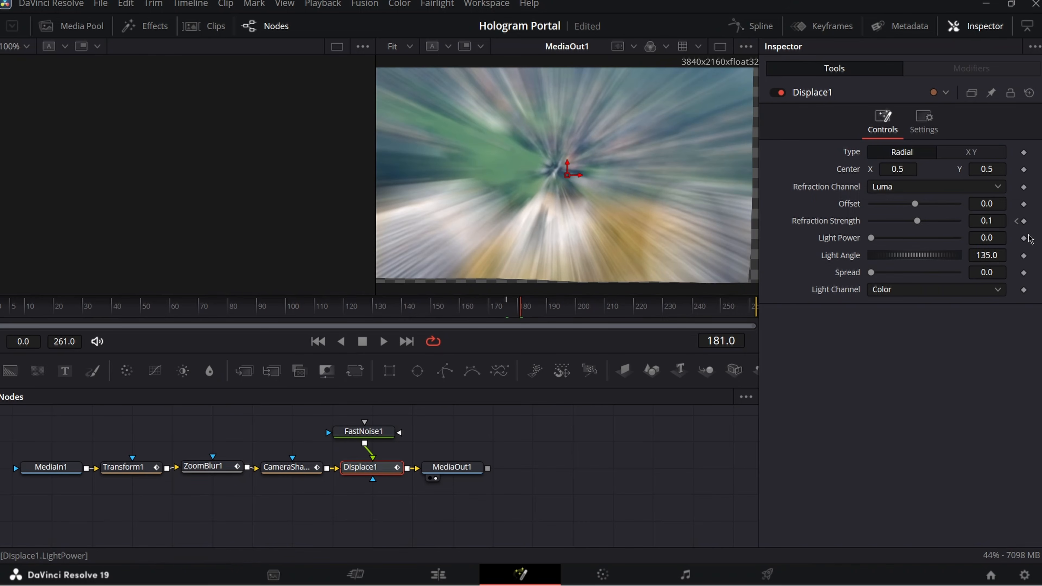
pyautogui.click(534, 308)
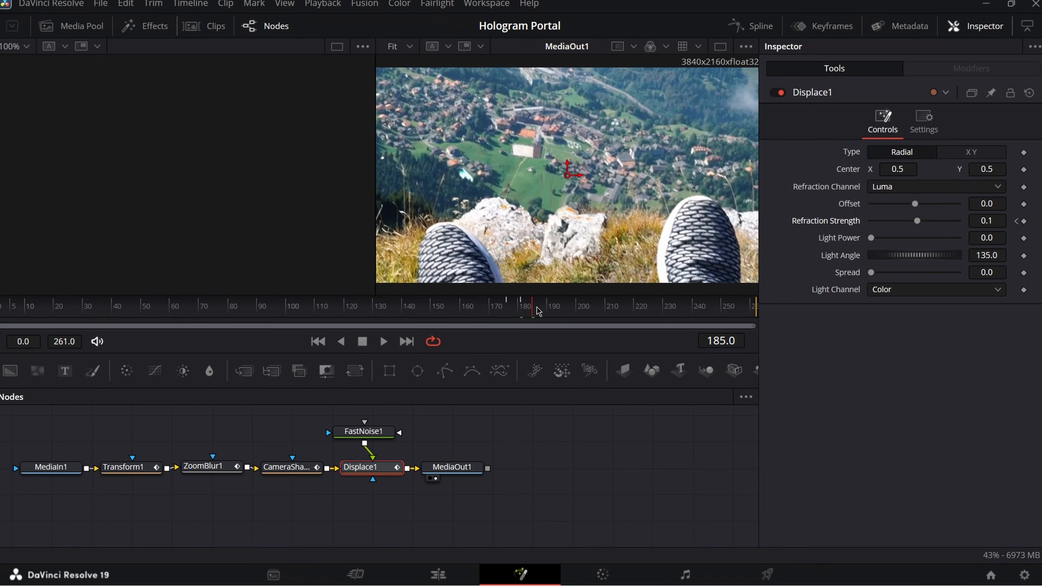
pyautogui.click(540, 309)
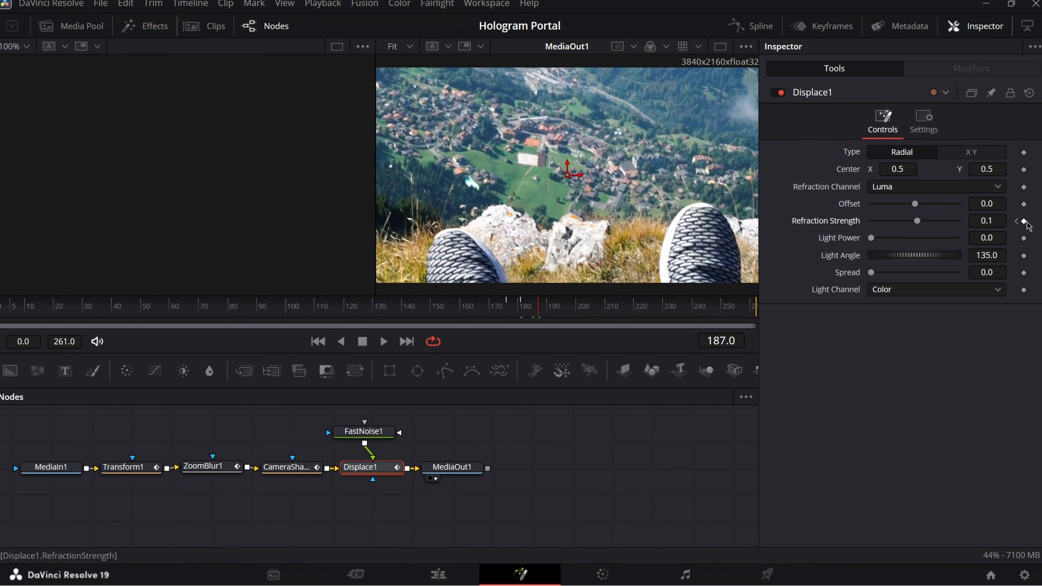
pyautogui.click(363, 431)
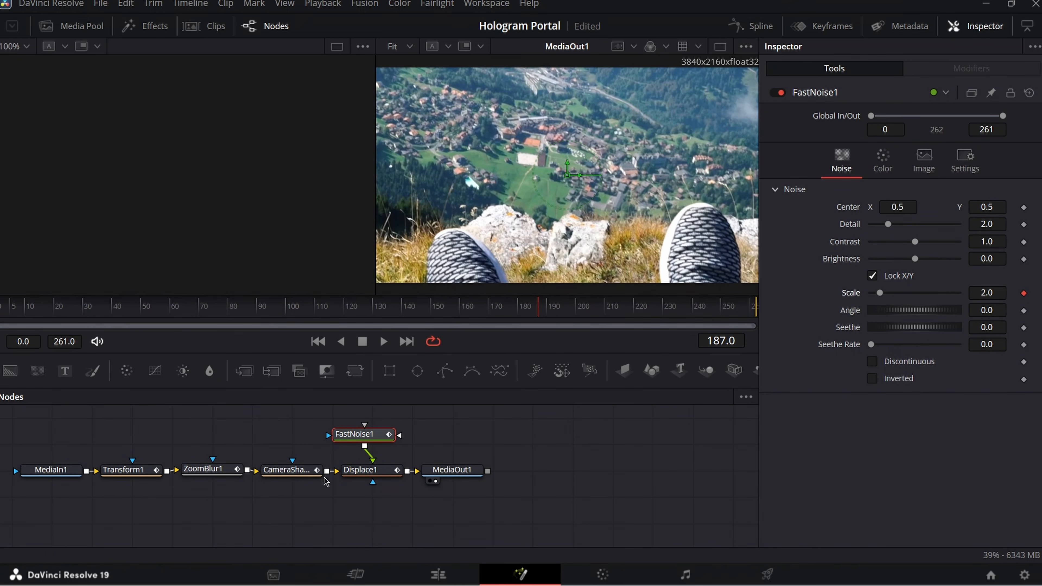
pyautogui.click(368, 470)
pyautogui.click(521, 312)
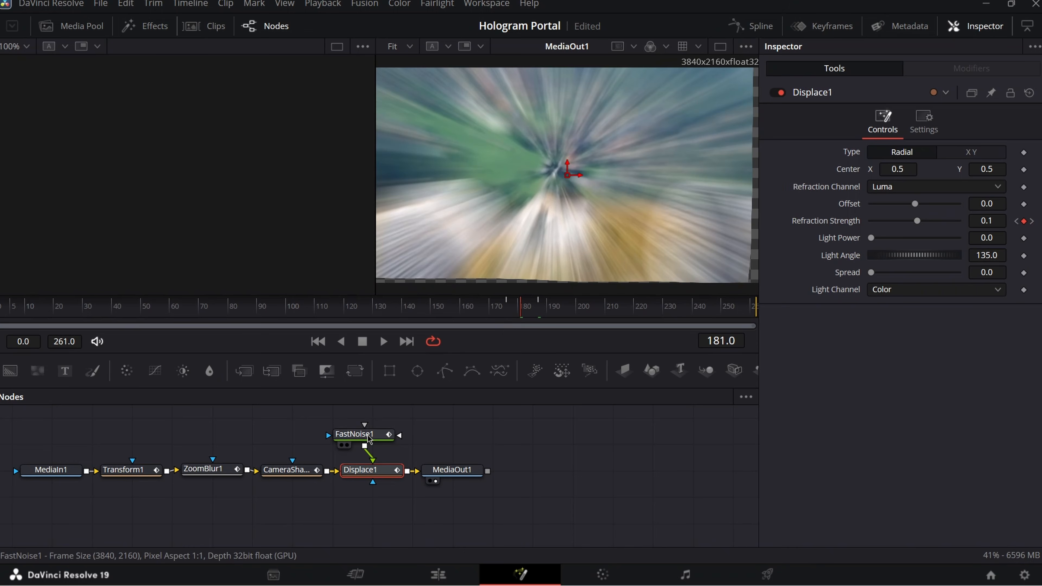
pyautogui.click(357, 434)
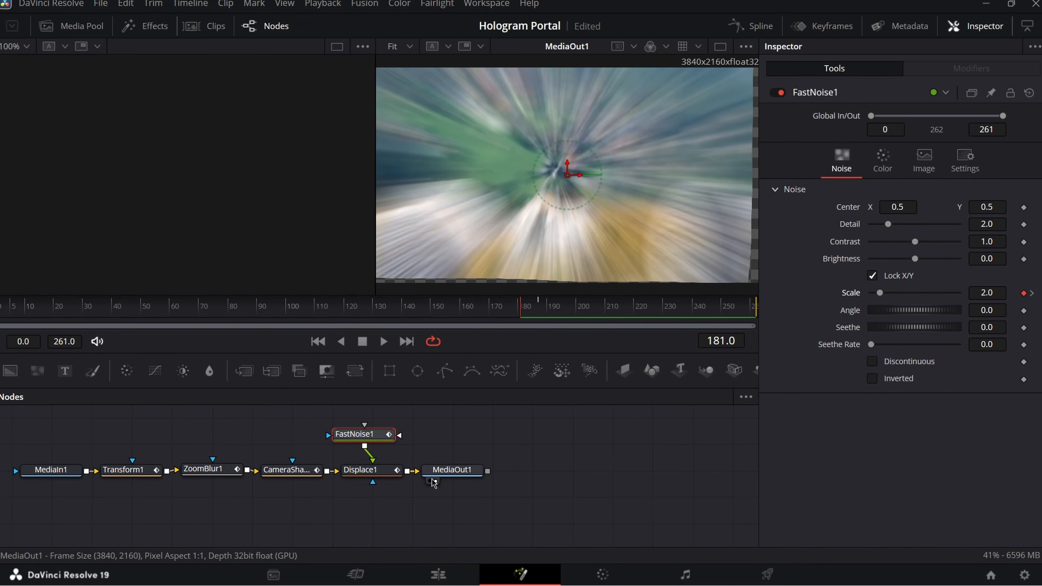
pyautogui.click(361, 470)
pyautogui.click(509, 308)
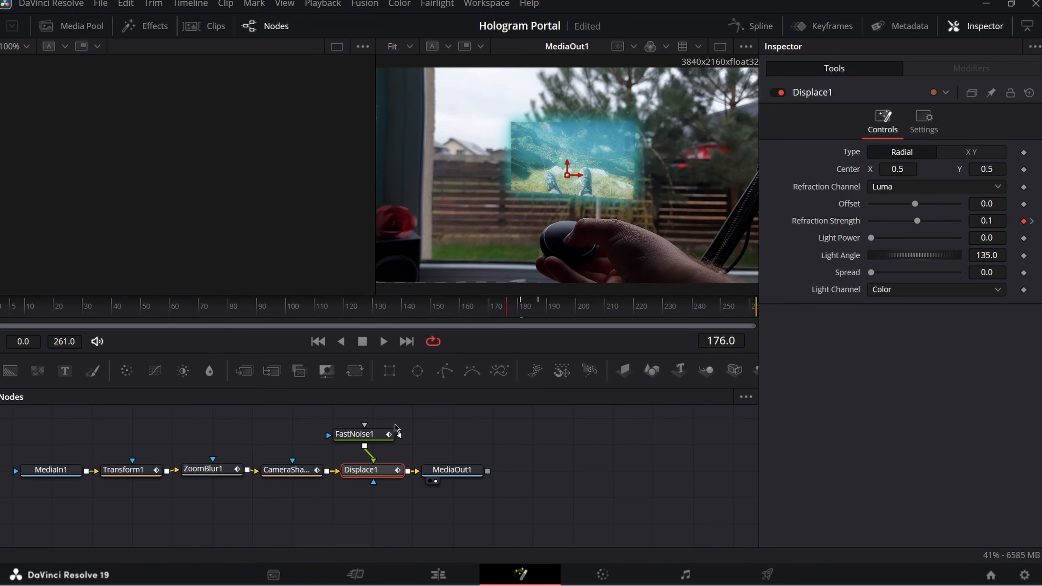
pyautogui.click(355, 434)
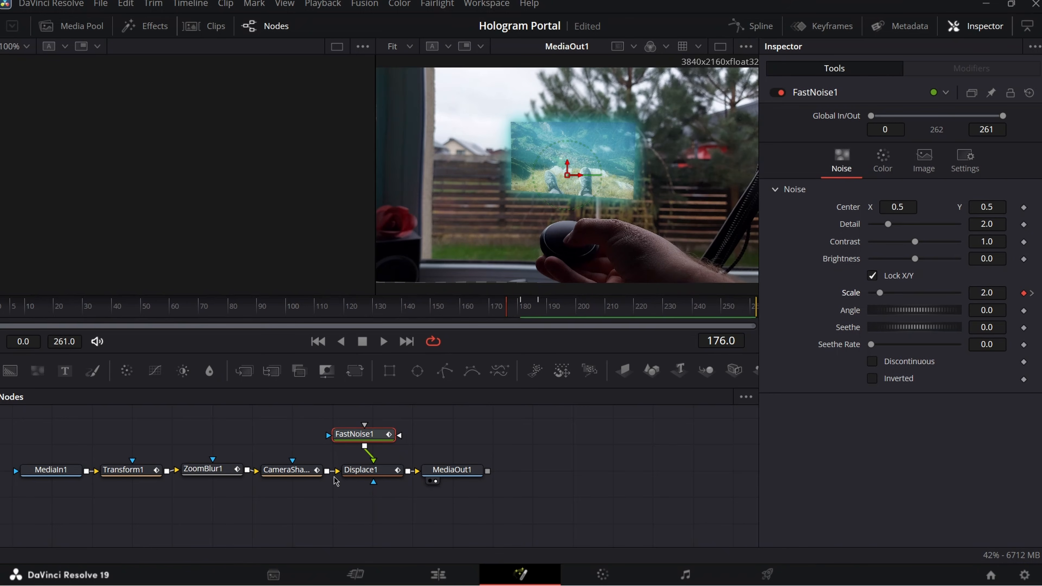
pyautogui.click(361, 470)
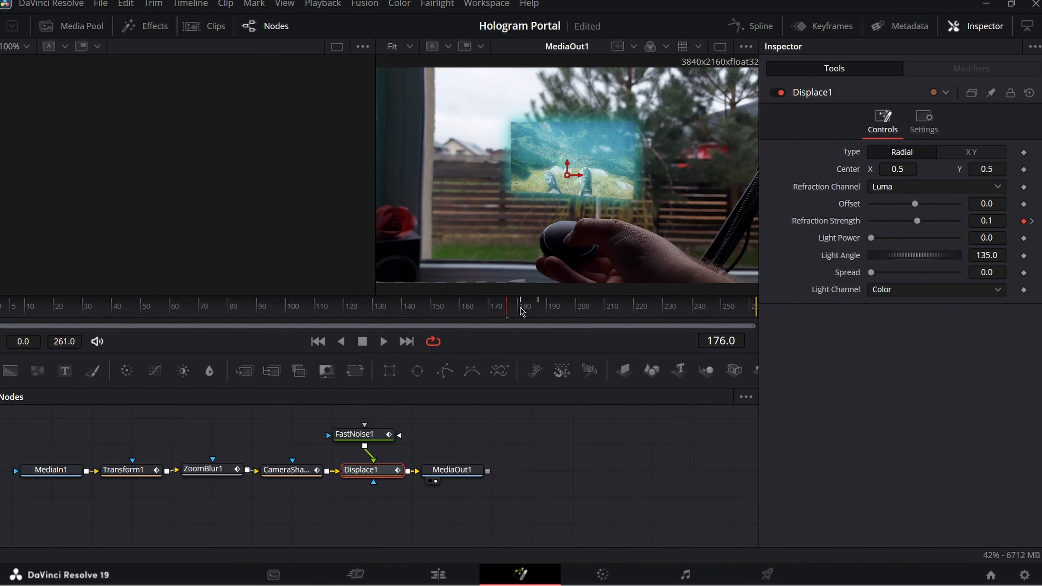
pyautogui.click(522, 312)
# - Return to frame 181 and raise Displace1's Refraction Strength to set a keyframe
pyautogui.click(528, 313)
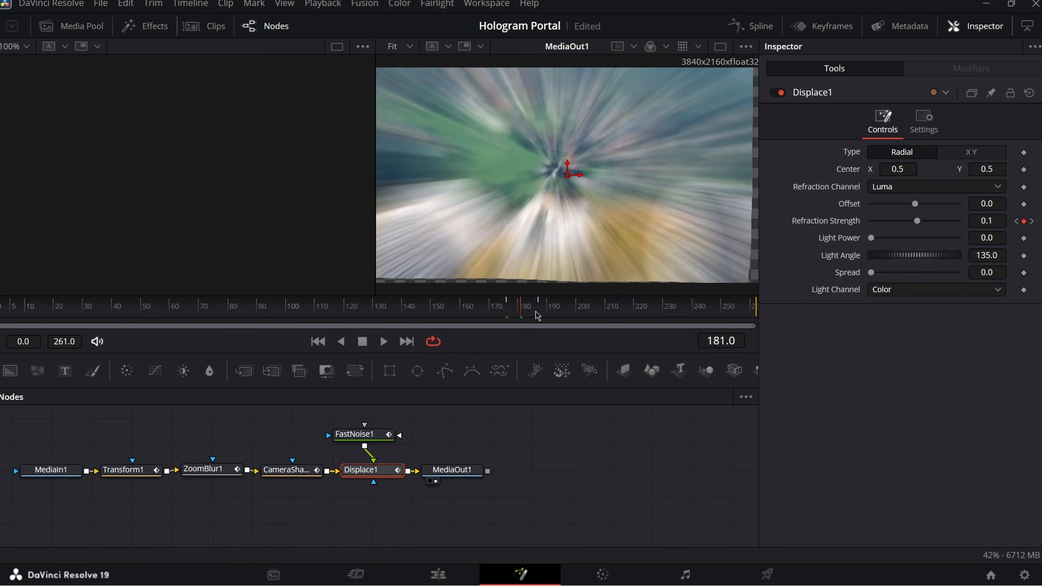
pyautogui.moveTo(526, 309); pyautogui.dragTo(521, 308)
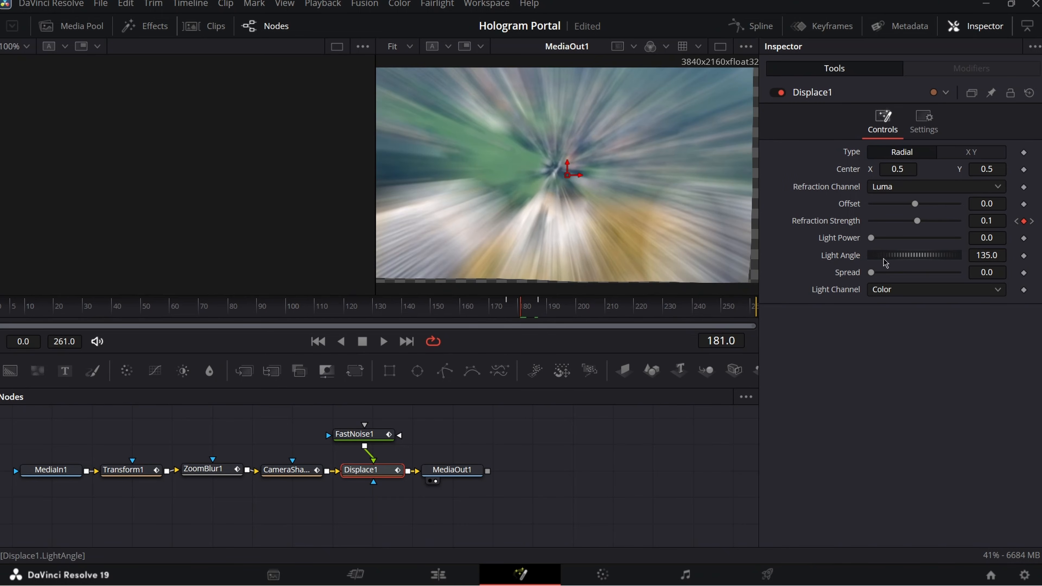
pyautogui.moveTo(919, 224); pyautogui.dragTo(973, 215)
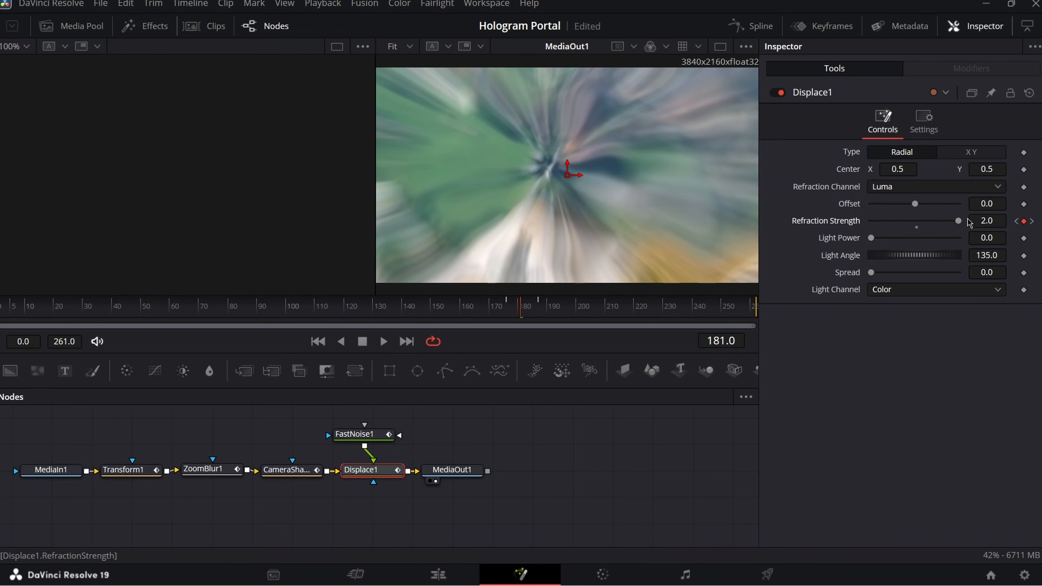
# - Try Refraction Strength values 4 and 3, then settle on 2.5
pyautogui.click(989, 221)
pyautogui.write('4')
pyautogui.press('Tab')
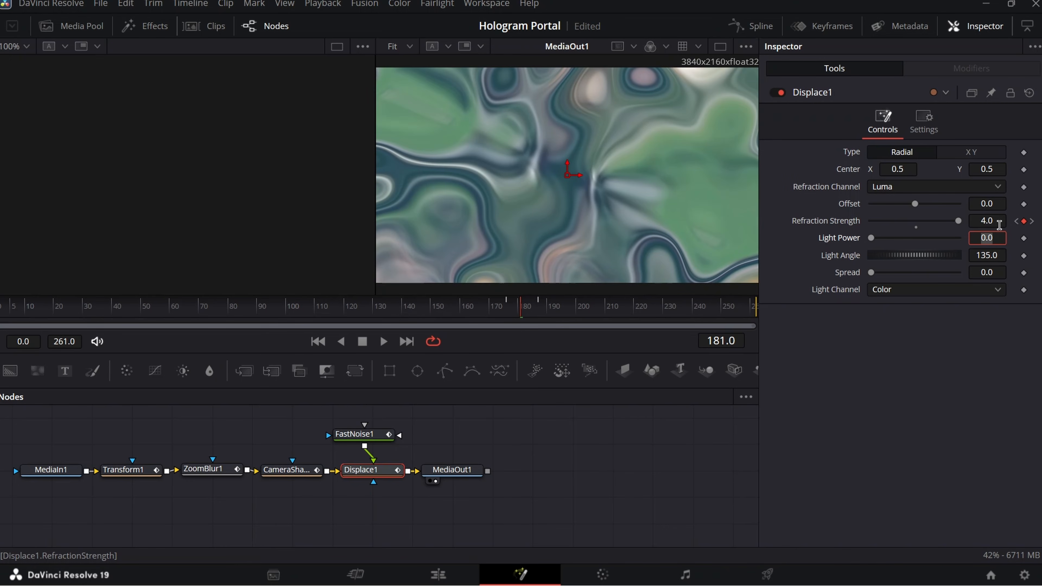
pyautogui.click(989, 220)
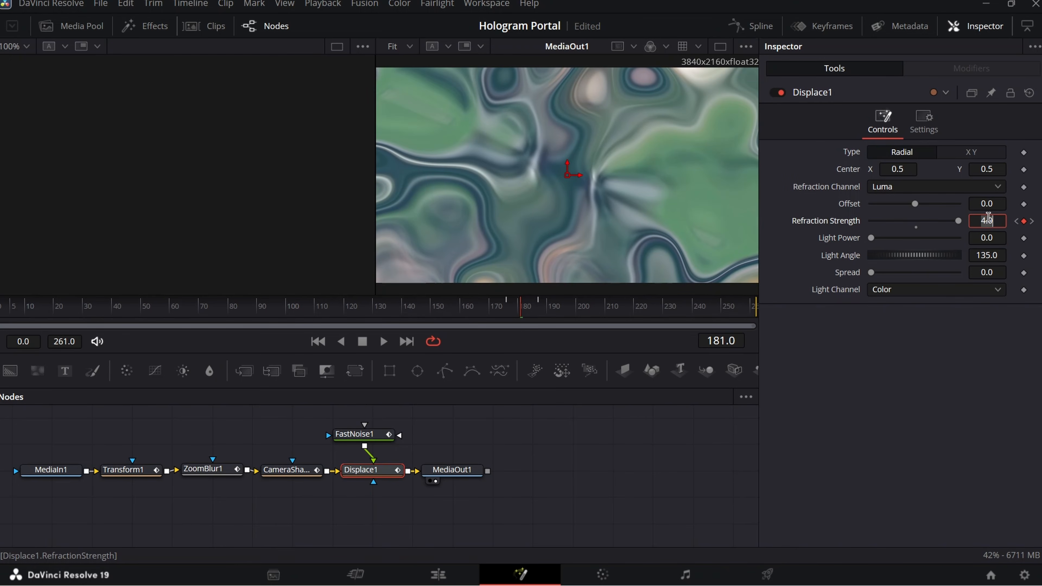
pyautogui.write('3')
pyautogui.press('Tab')
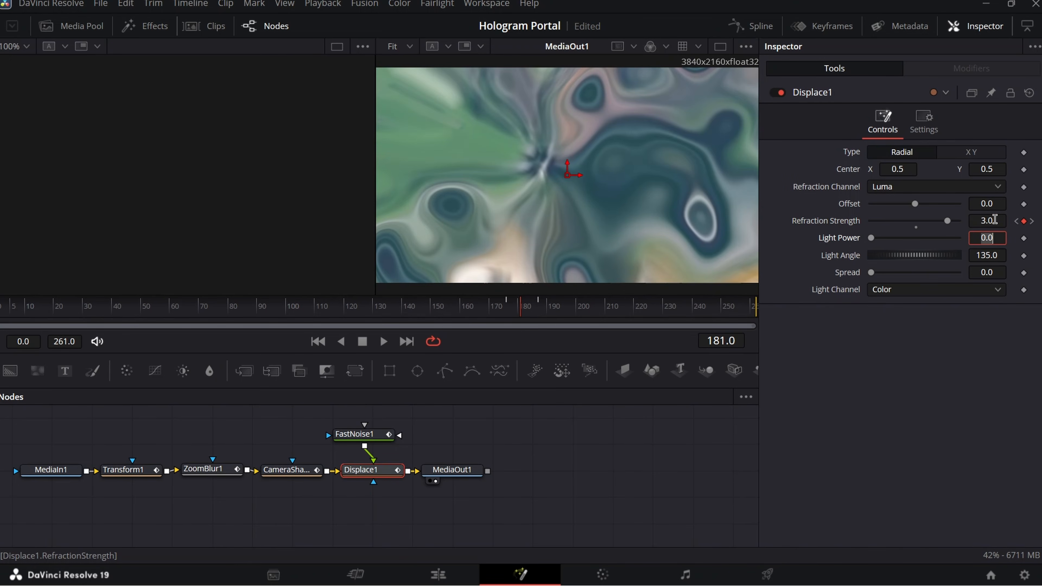
pyautogui.click(995, 219)
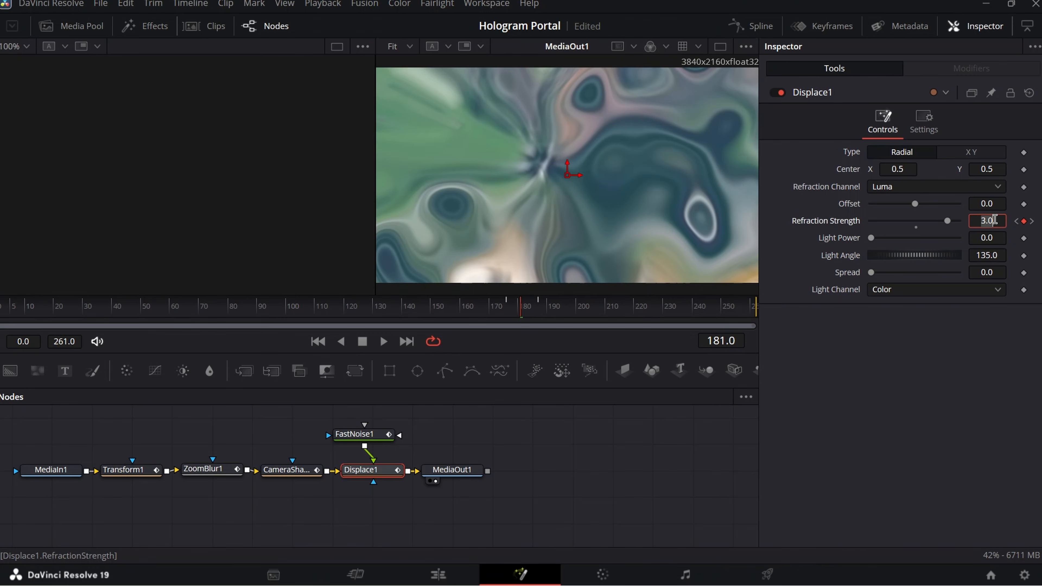
pyautogui.write('2.5')
pyautogui.press('Tab')
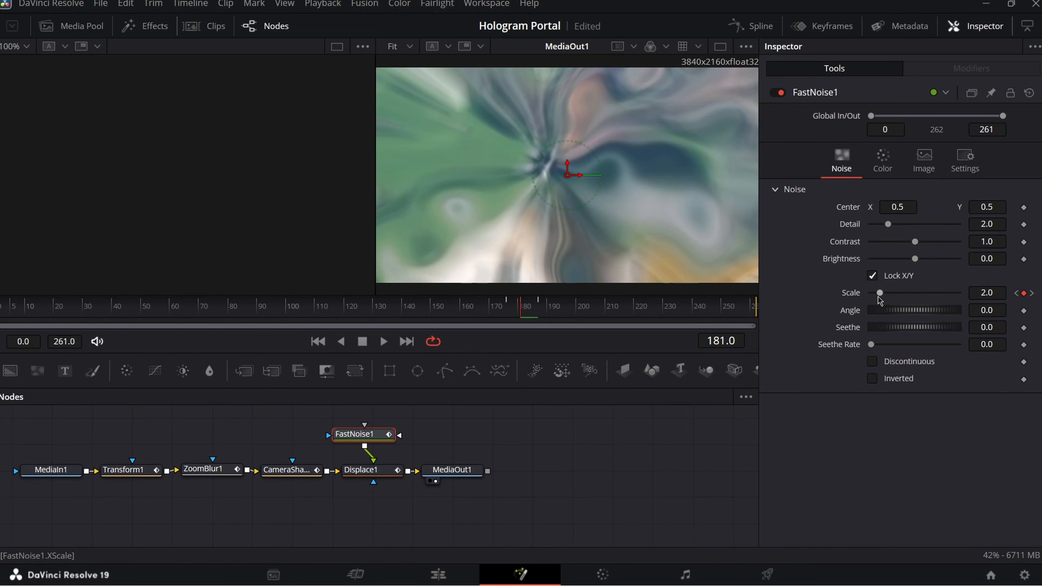
# - Key FastNoise1's Scale to 3.31 at frame 181, then step through frames 175–187 to review it
pyautogui.moveTo(879, 299)
pyautogui.mouseDown()
pyautogui.moveTo(983, 294)
pyautogui.moveTo(876, 297)
pyautogui.moveTo(895, 294)
pyautogui.moveTo(886, 294)
pyautogui.mouseUp()
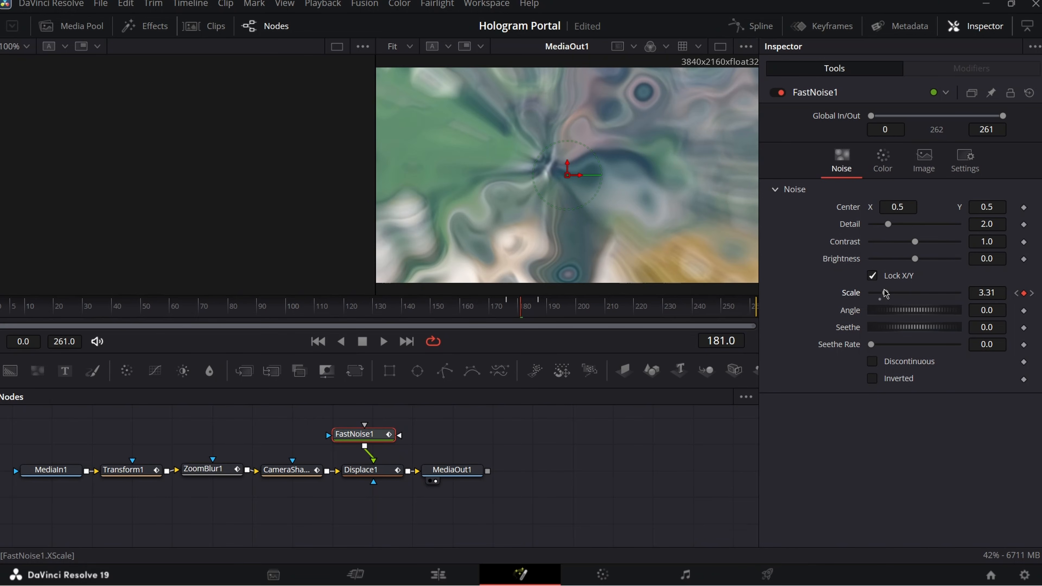
pyautogui.click(506, 311)
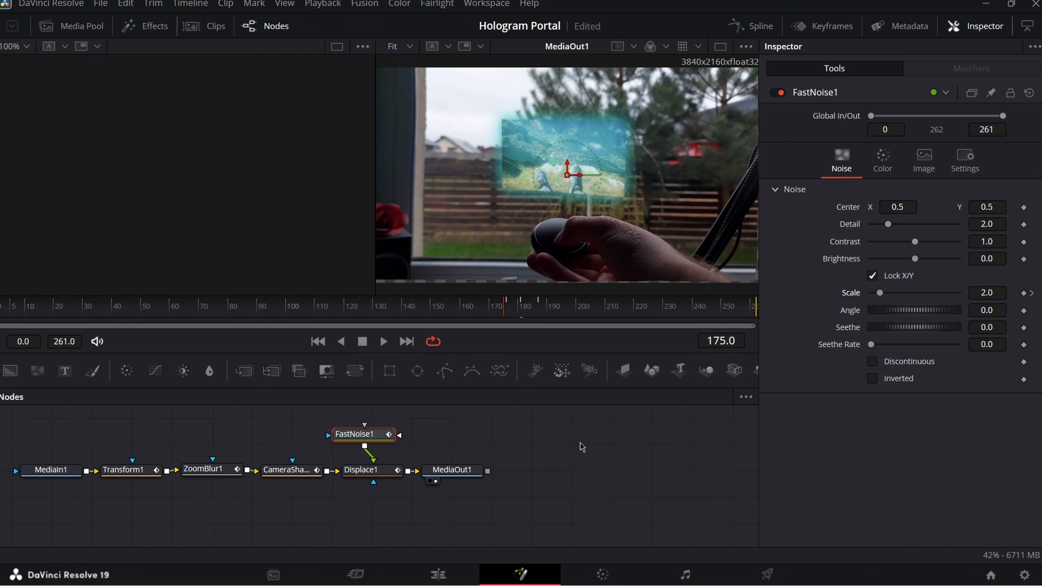
pyautogui.press('Right')
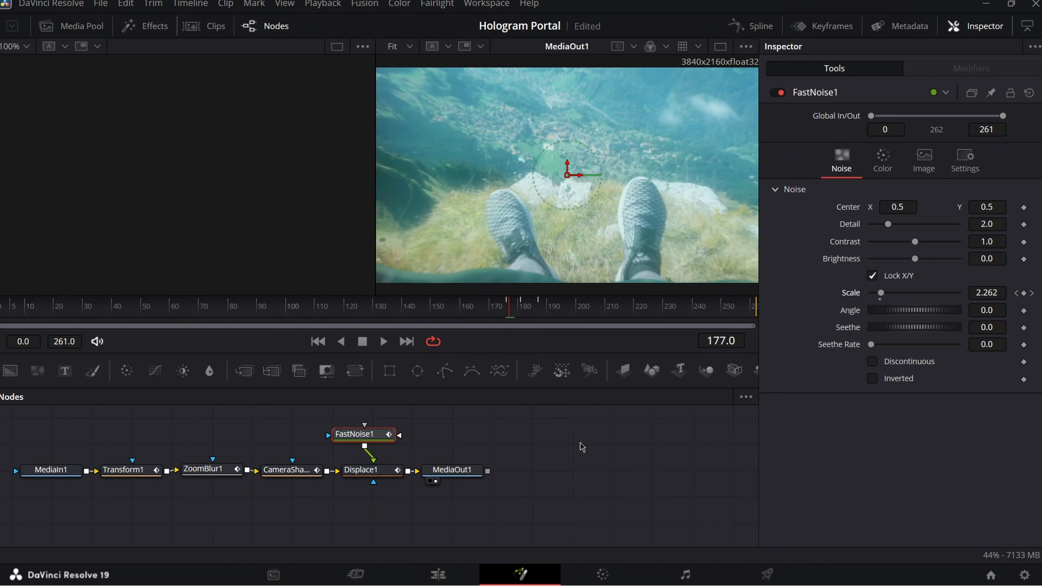
pyautogui.press('Right')
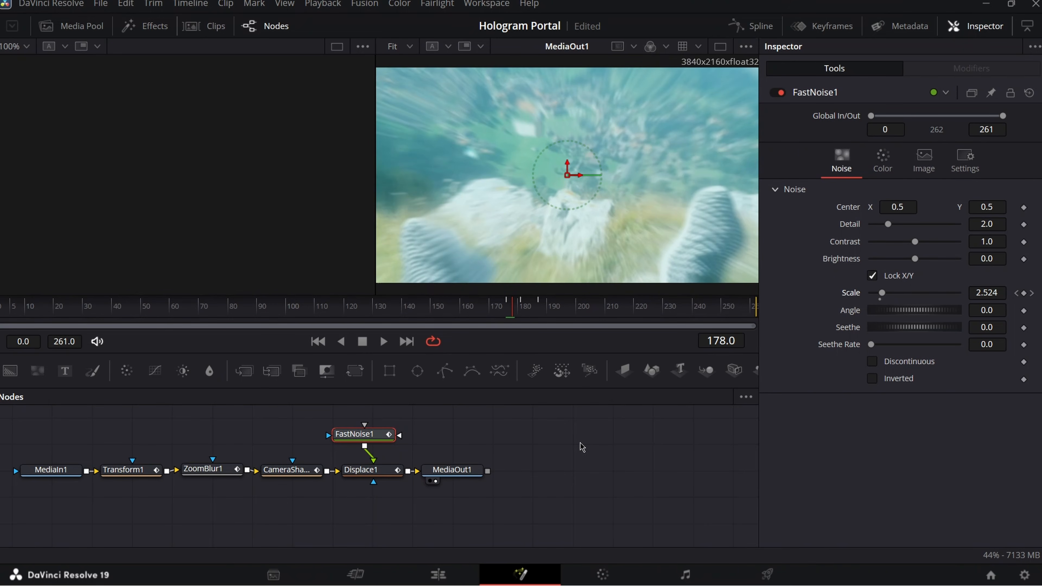
pyautogui.press('Right')
pyautogui.press('Right')
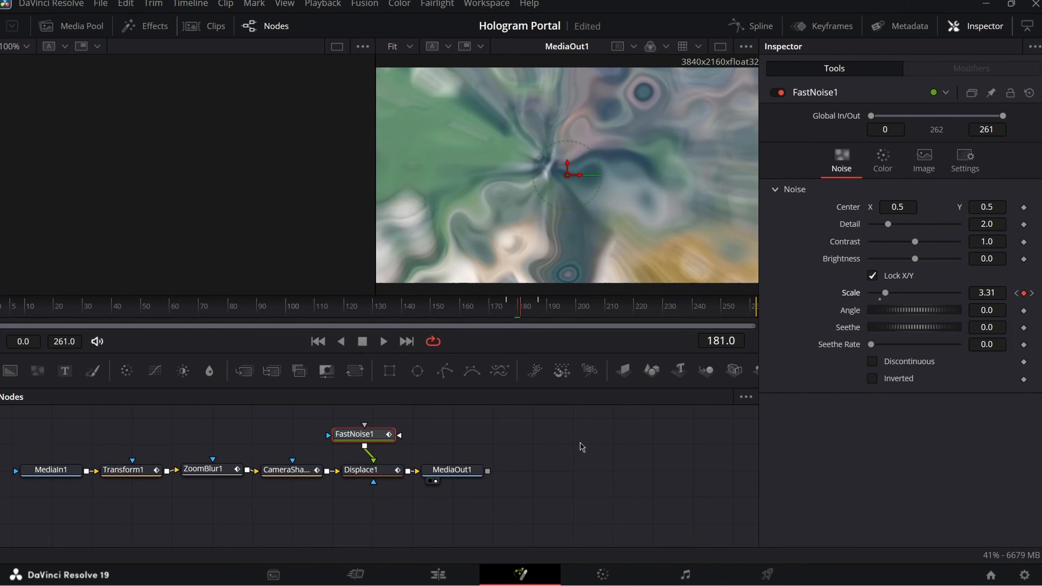
pyautogui.press('Right')
pyautogui.press('Right')
pyautogui.press('Right')
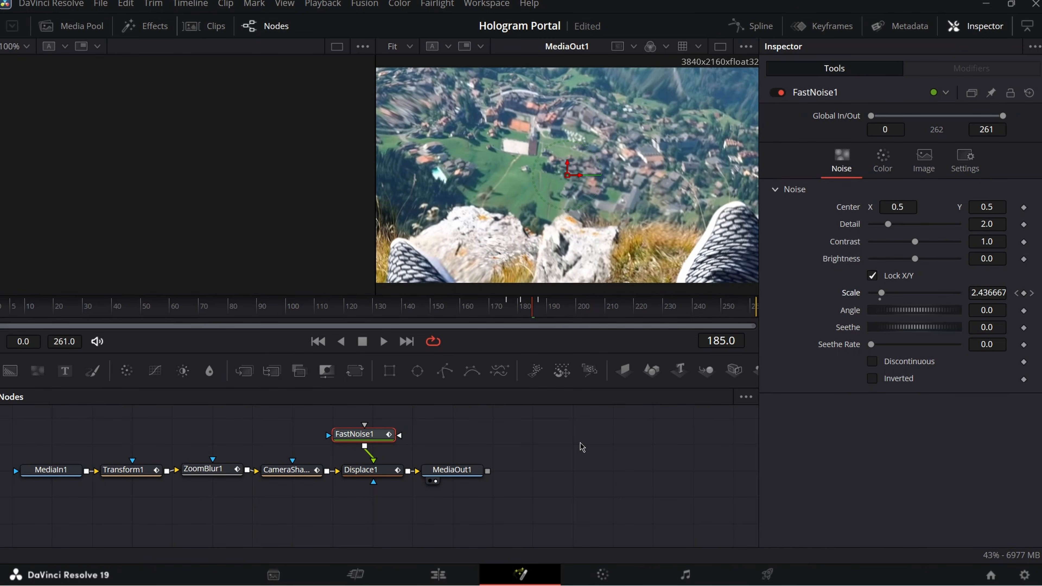
pyautogui.press('Right')
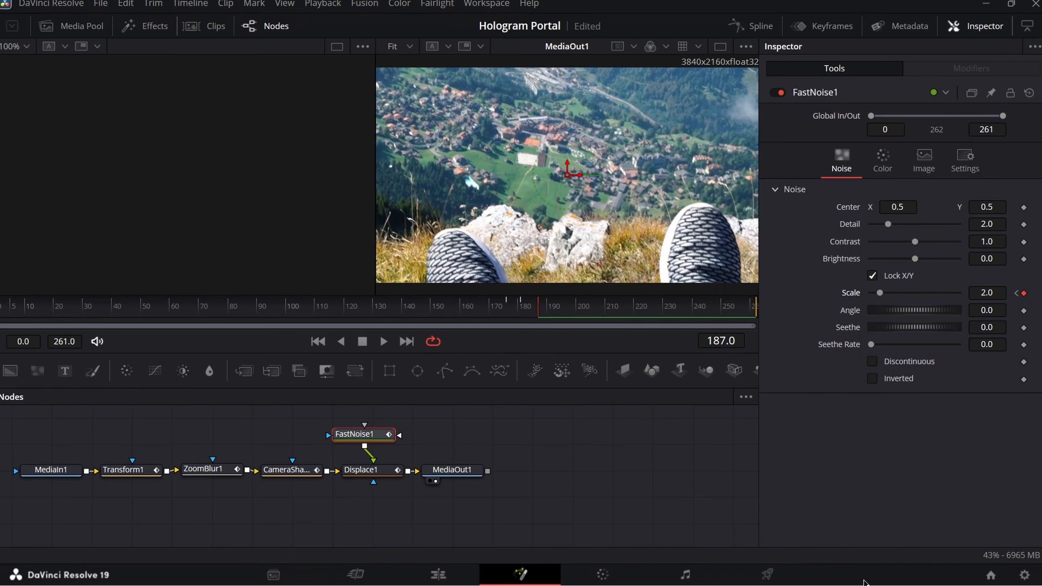
# - On the Edit page, play Fusion Clip 6's portal zoom transition near 01:00:24, then stop
pyautogui.click(452, 574)
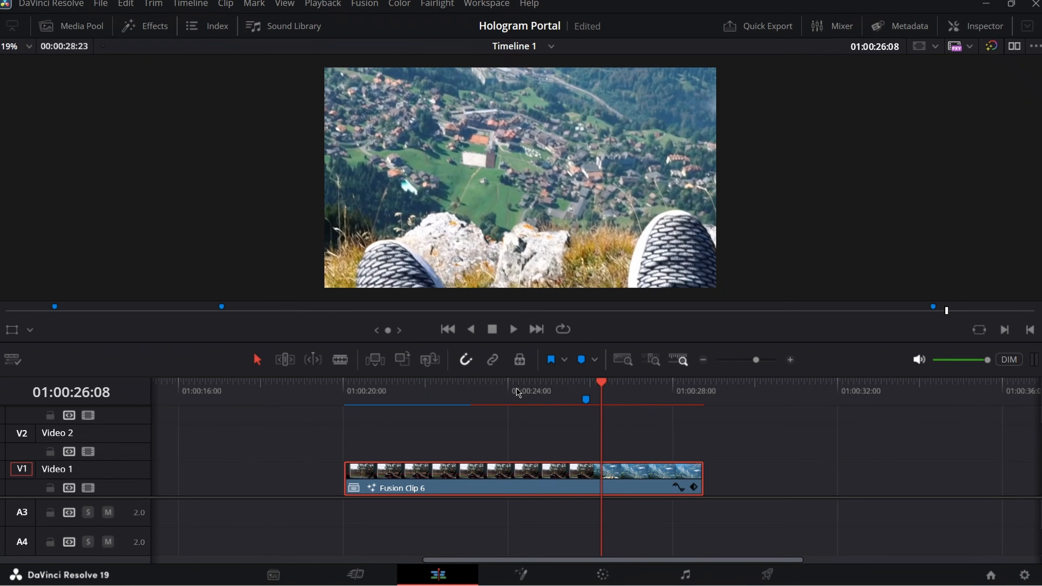
pyautogui.click(518, 393)
pyautogui.click(513, 330)
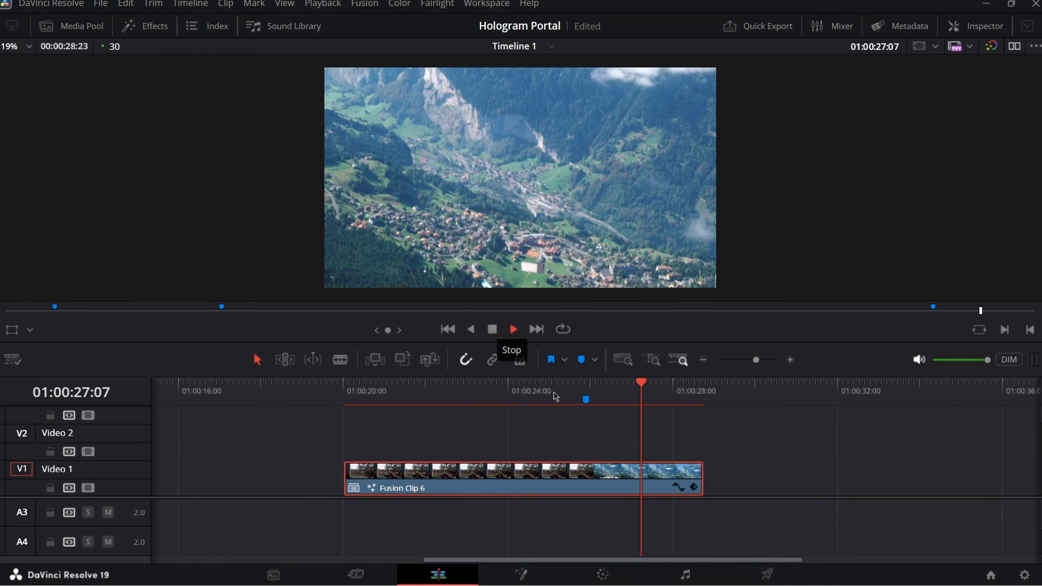
pyautogui.click(542, 394)
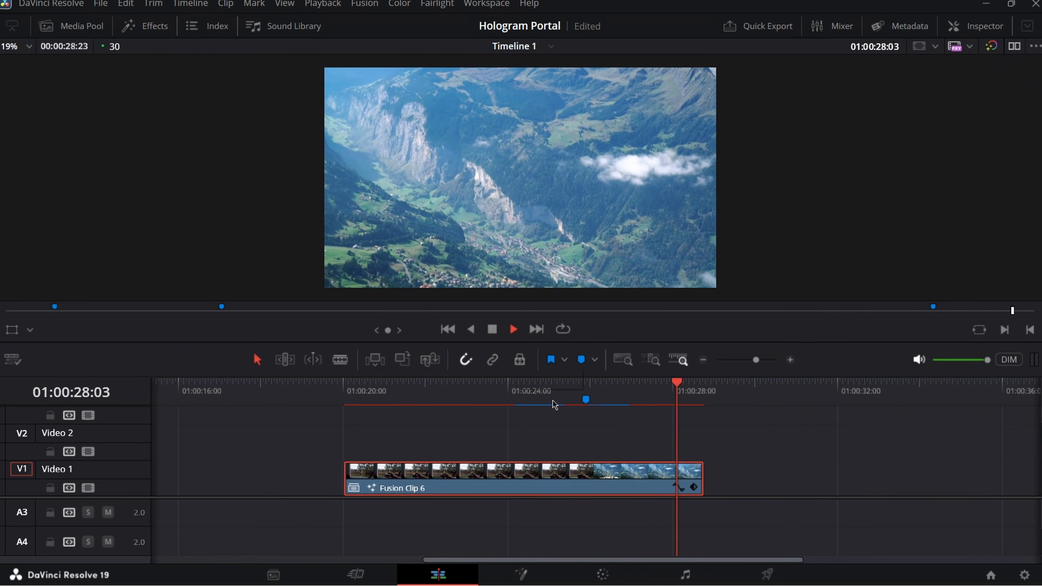
pyautogui.click(494, 332)
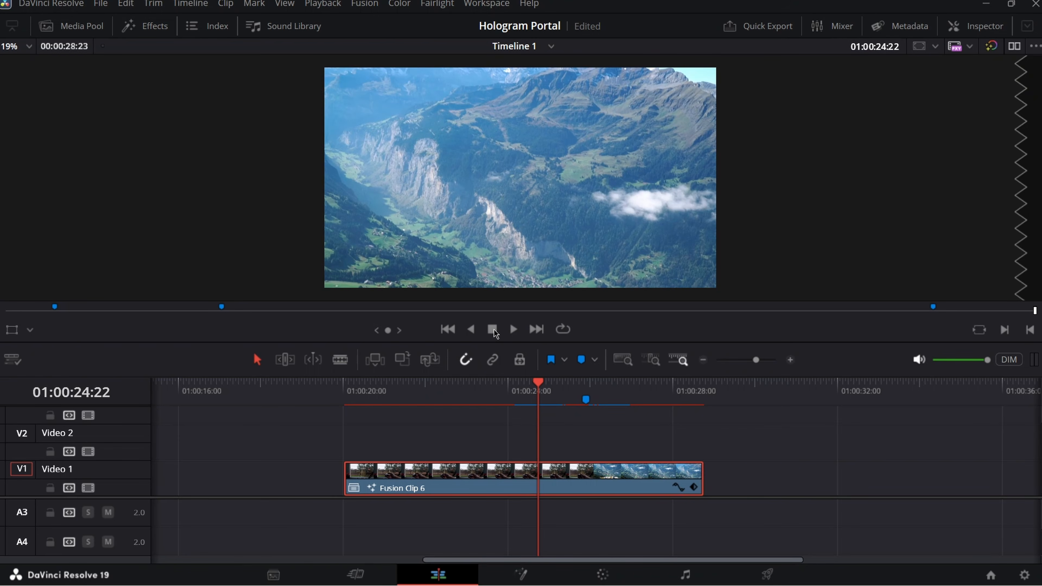